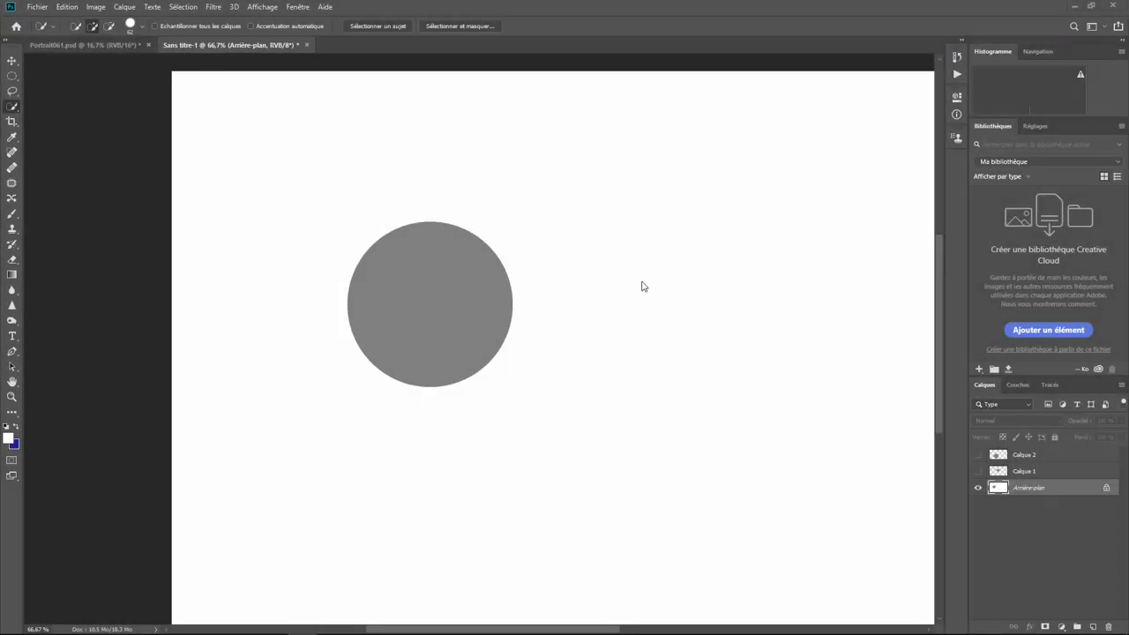
- Browse the Lasso variants, then keep Quick Selection active after checking its Magic Wand flyout
left_click(11, 92)
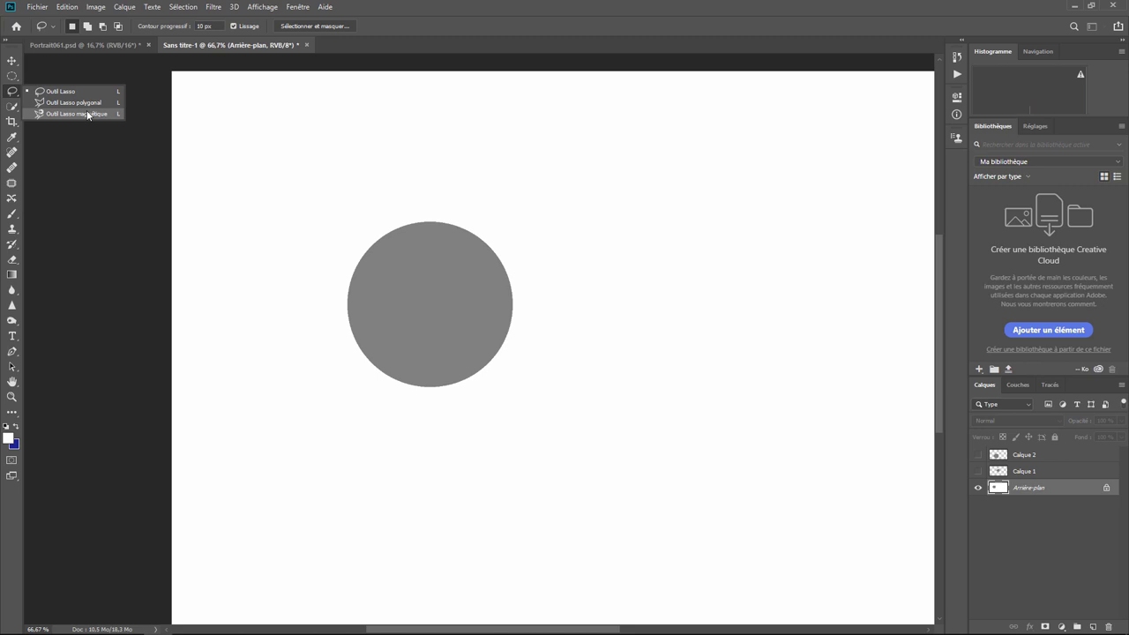
left_click(11, 108)
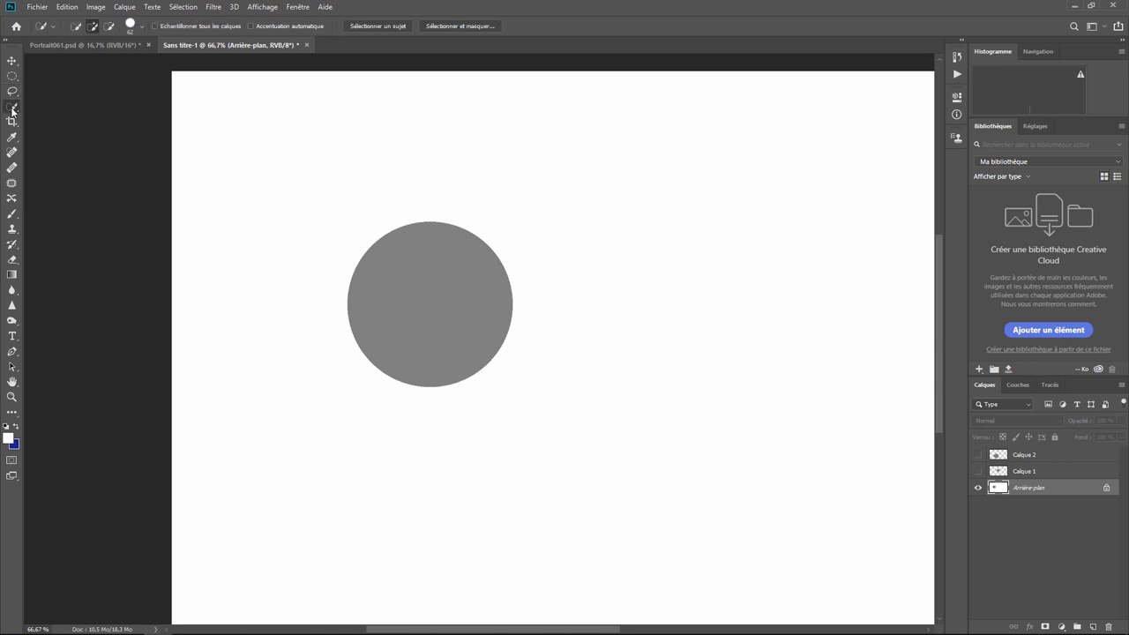
right_click(11, 107)
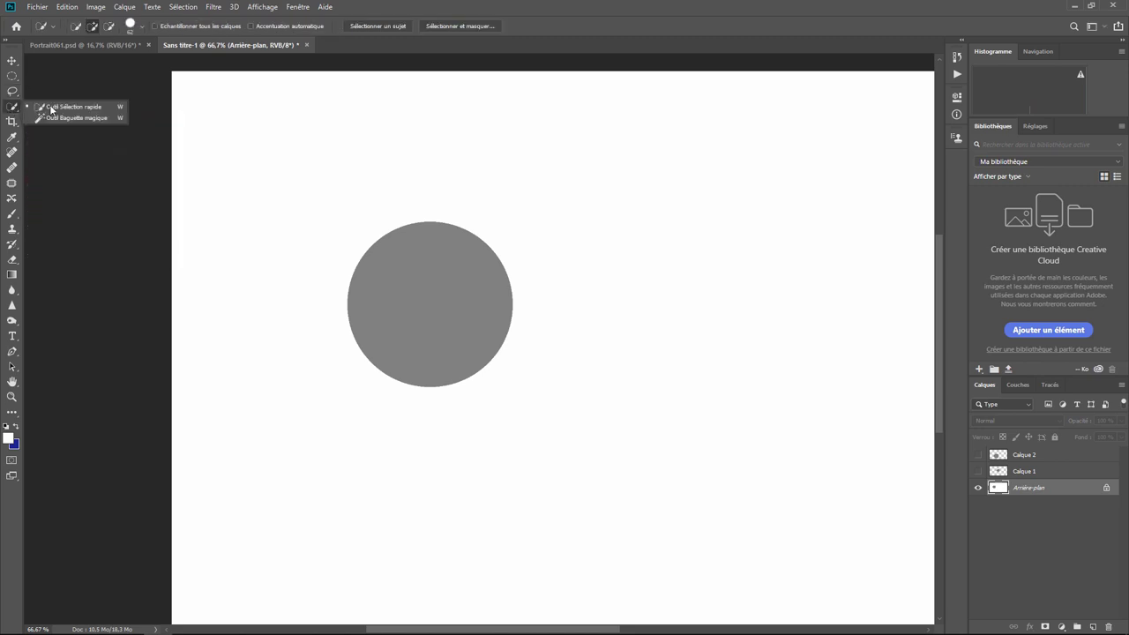
left_click(15, 109)
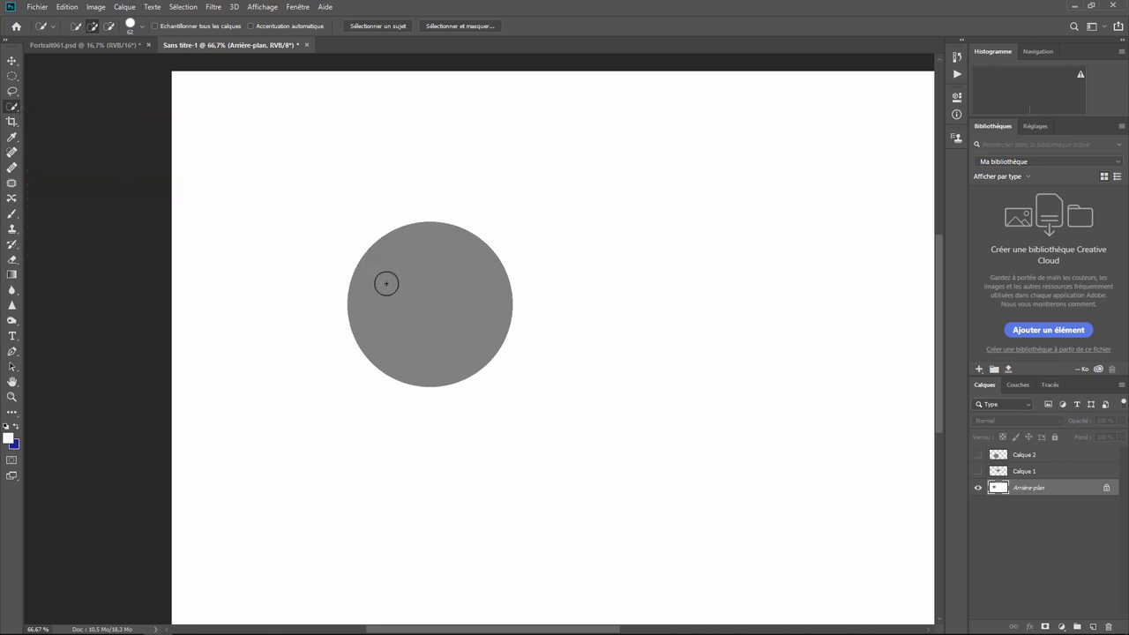
right_click(12, 109)
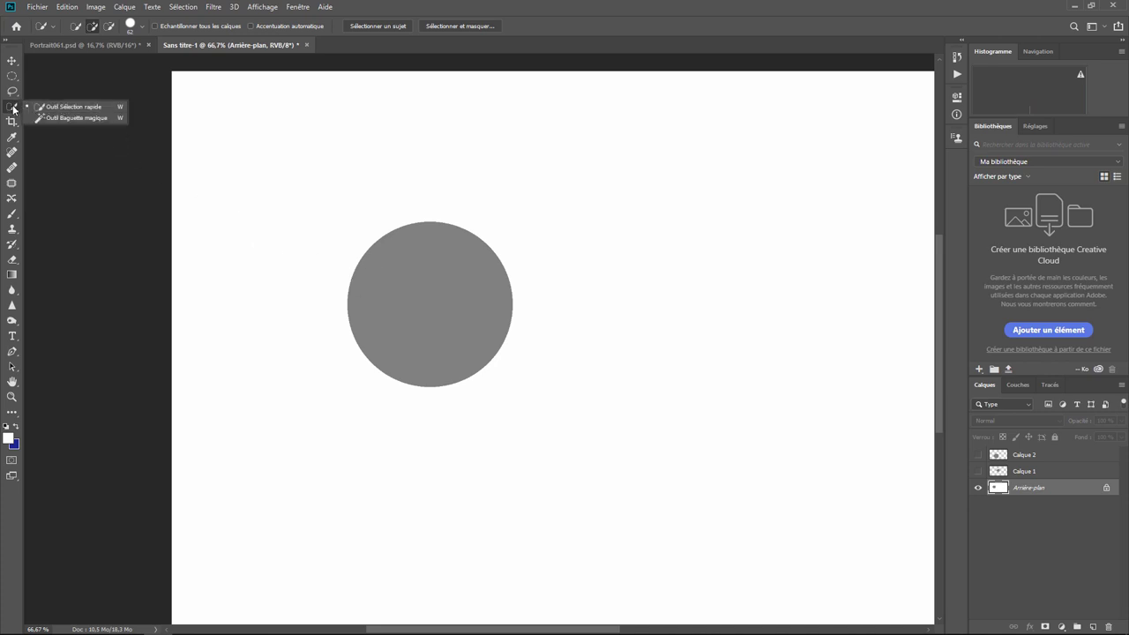
left_click(14, 107)
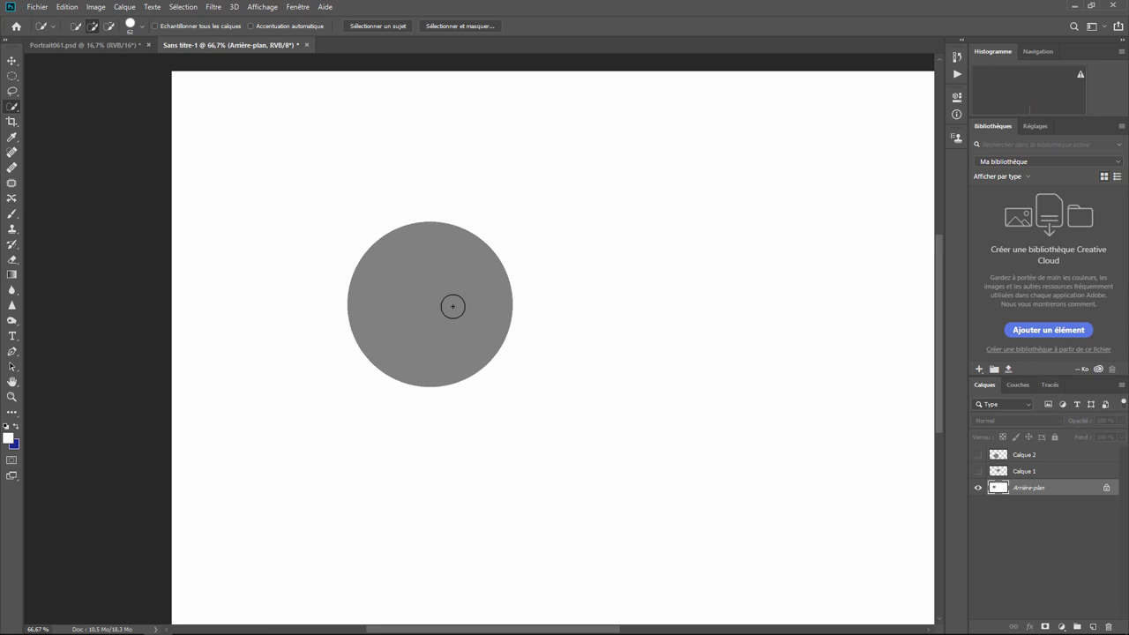
- Briefly show the ear and head layers (Calque 1 and 2), then hide them again
left_click(977, 471)
left_click(978, 455)
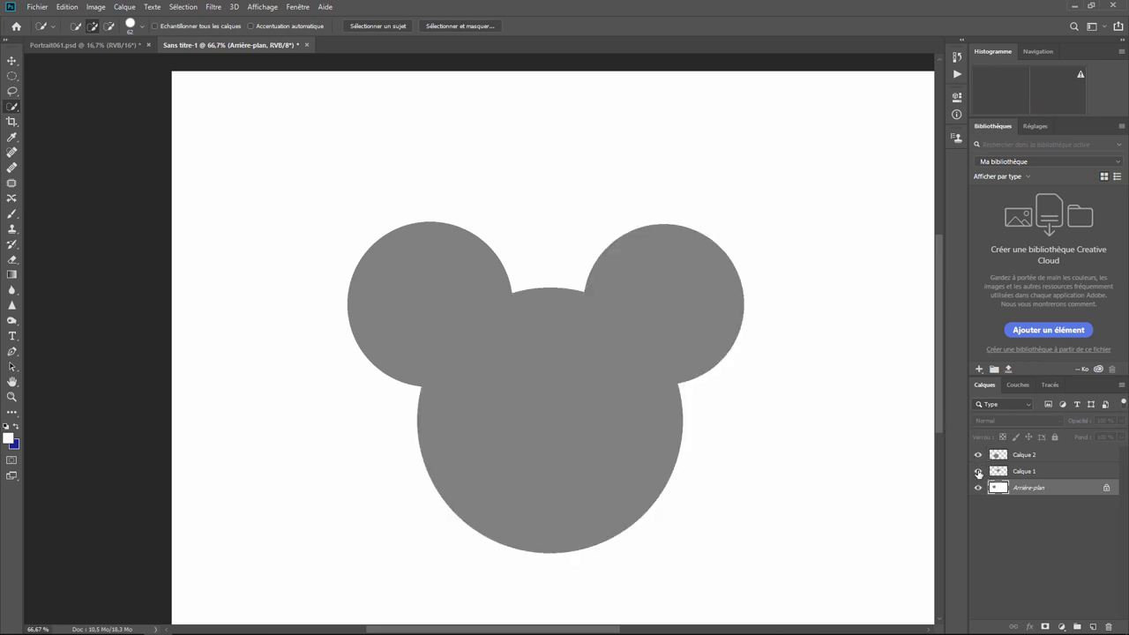
left_click(977, 471)
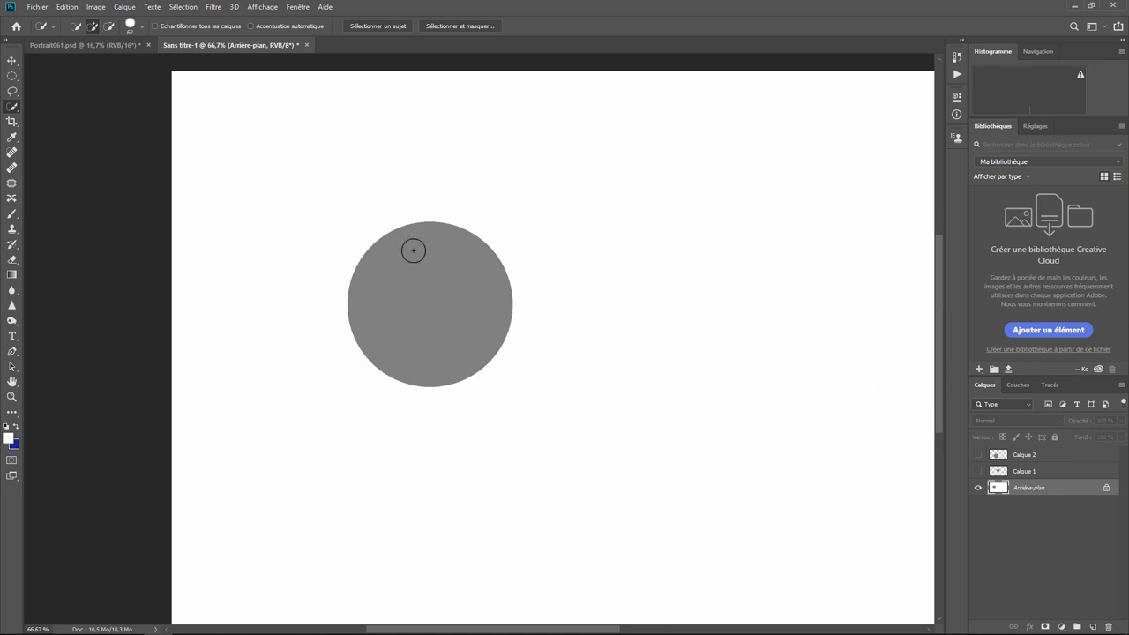
- Try the new, add and subtract selection modes, then bring up the brush picker
left_click(76, 26)
left_click(92, 27)
left_click(109, 26)
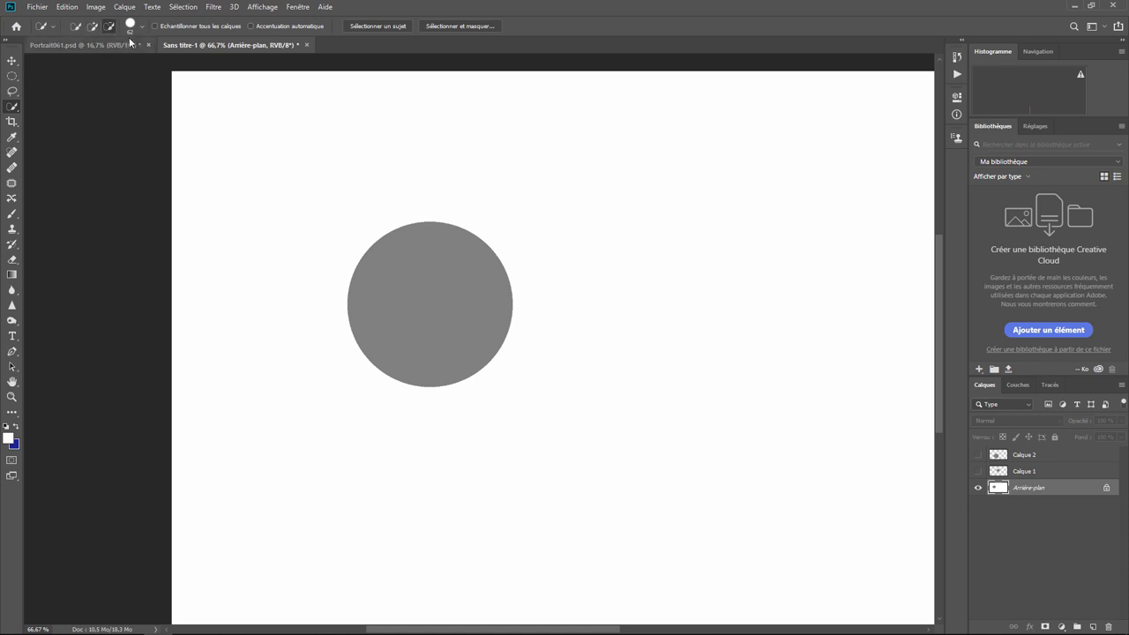
left_click(142, 30)
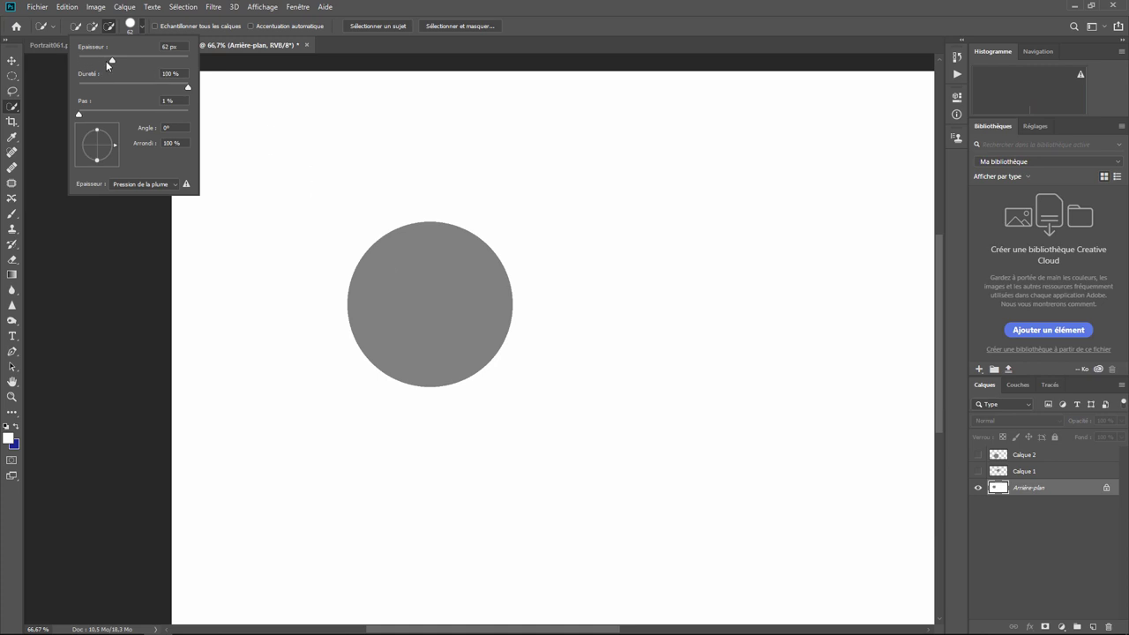
- Enlarge the Quick Selection brush to 111 px and work in New Selection mode
left_click_drag(108, 61, 126, 63)
left_click(102, 230)
left_click(76, 26)
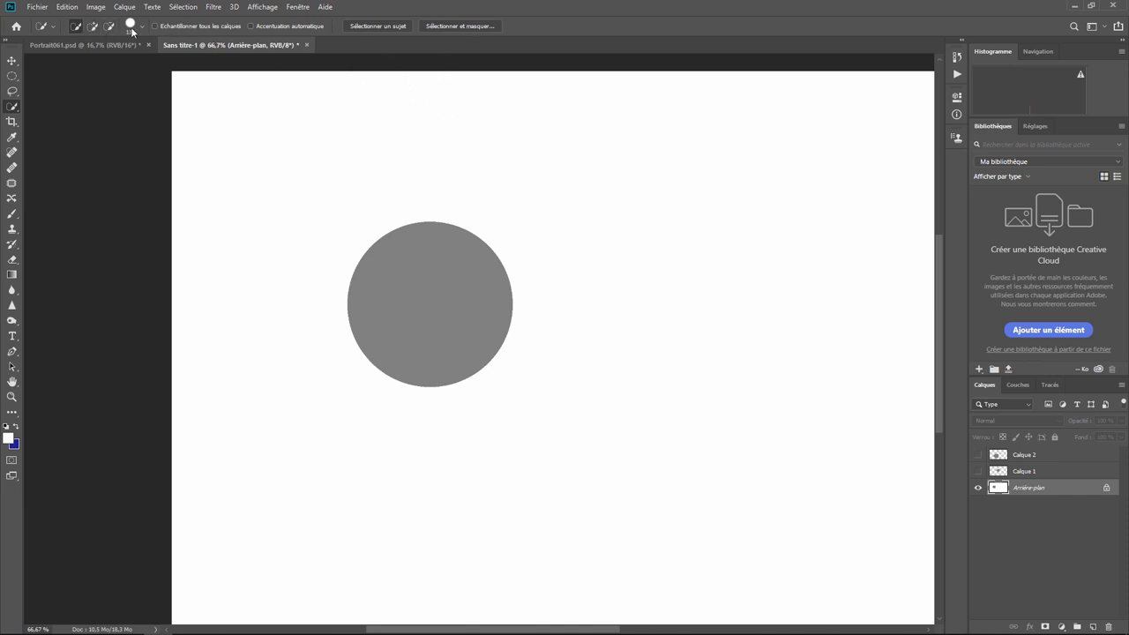
left_click(142, 29)
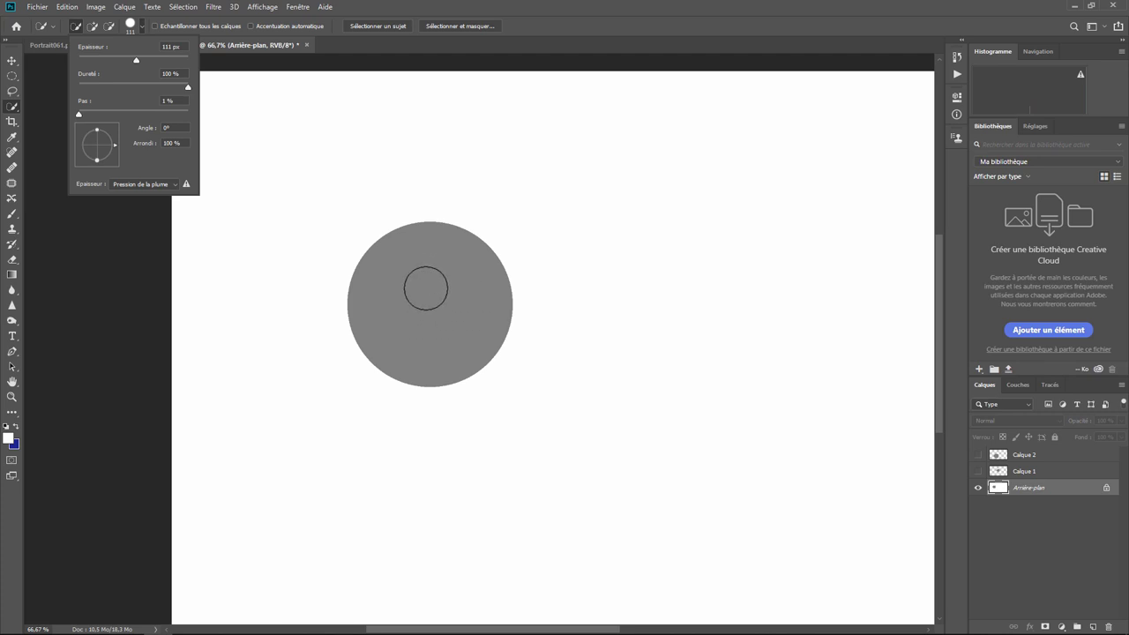
- Quick-select the grey disc, deselect it with Ctrl+D, then open the Sélection menu
left_click(421, 279)
left_click(411, 305)
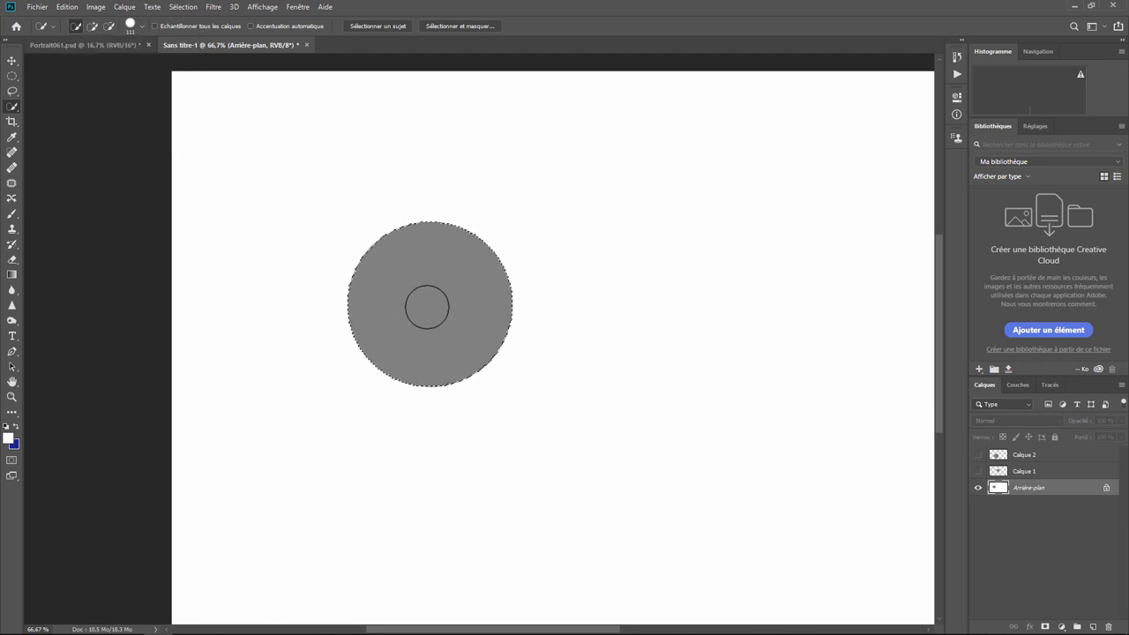
left_click_drag(411, 305, 427, 307)
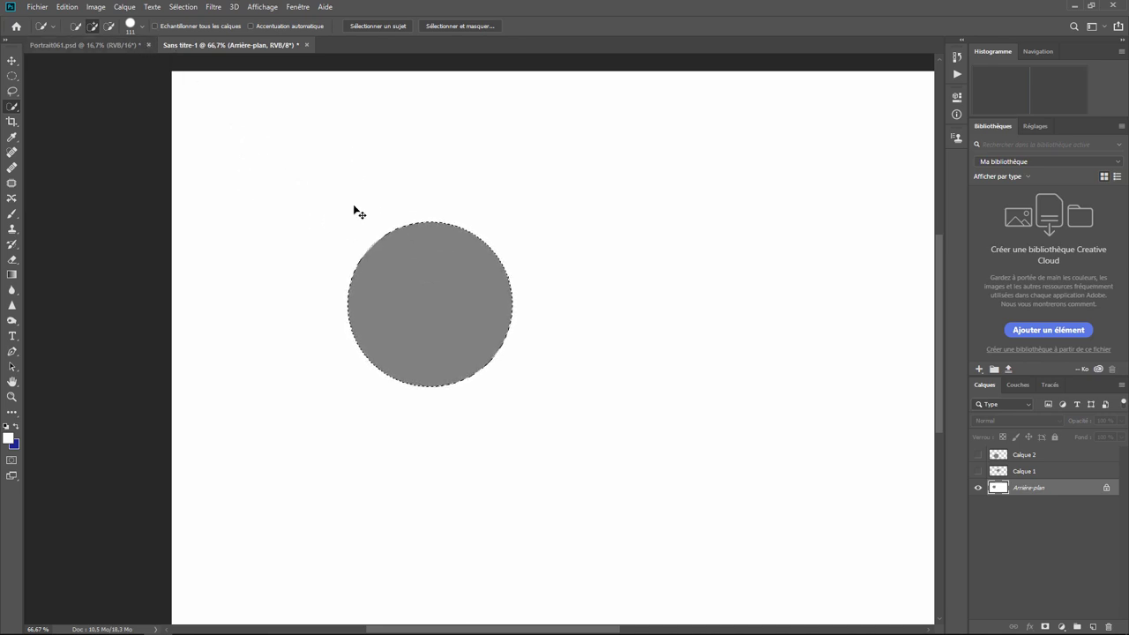
key("ctrl+d")
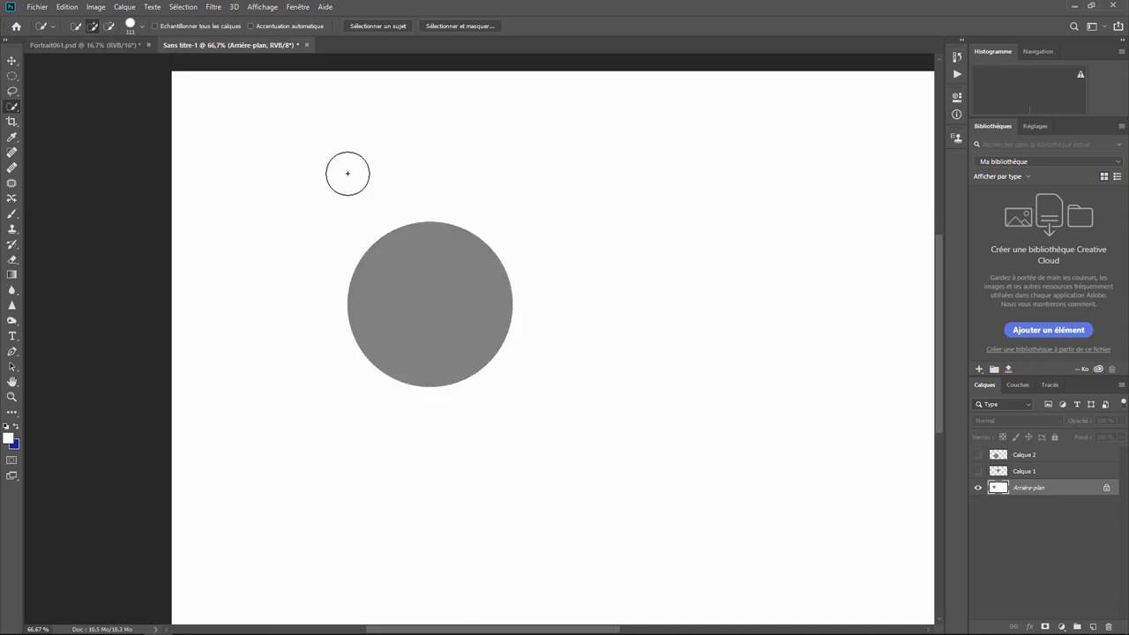
left_click(182, 7)
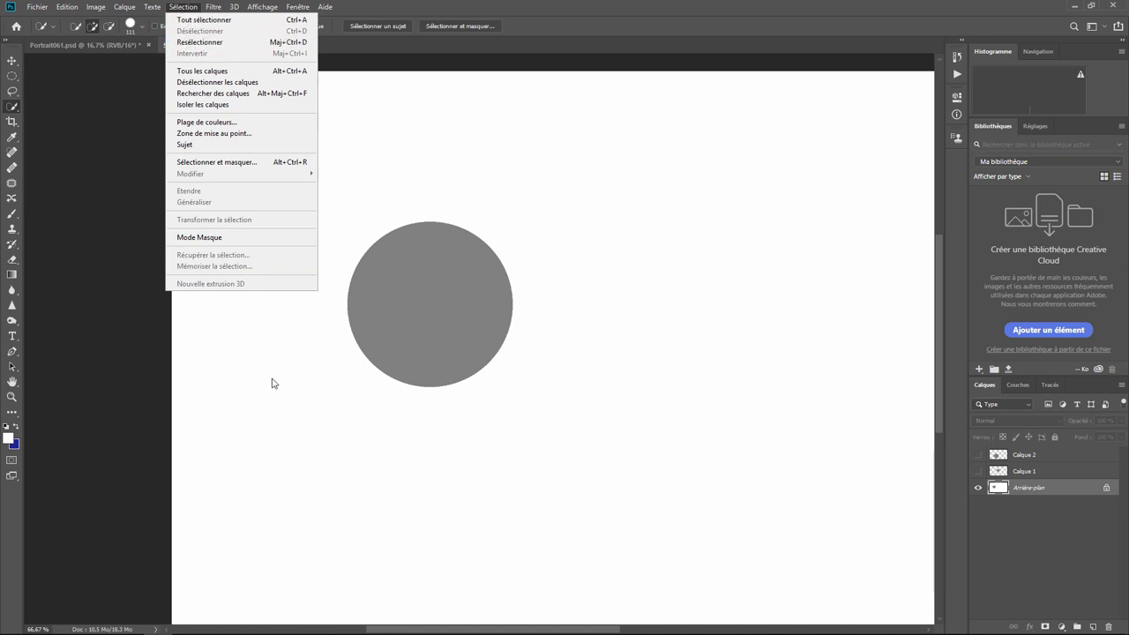
- Set the Quick Selection brush to 0% hardness and 134 px size
left_click(129, 83)
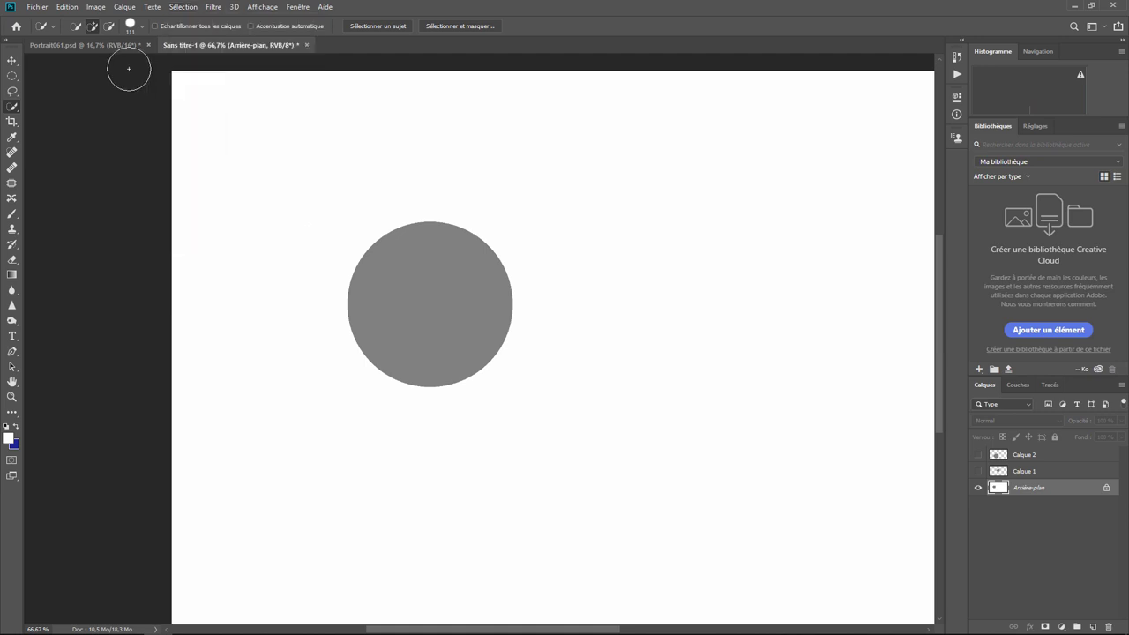
left_click(141, 26)
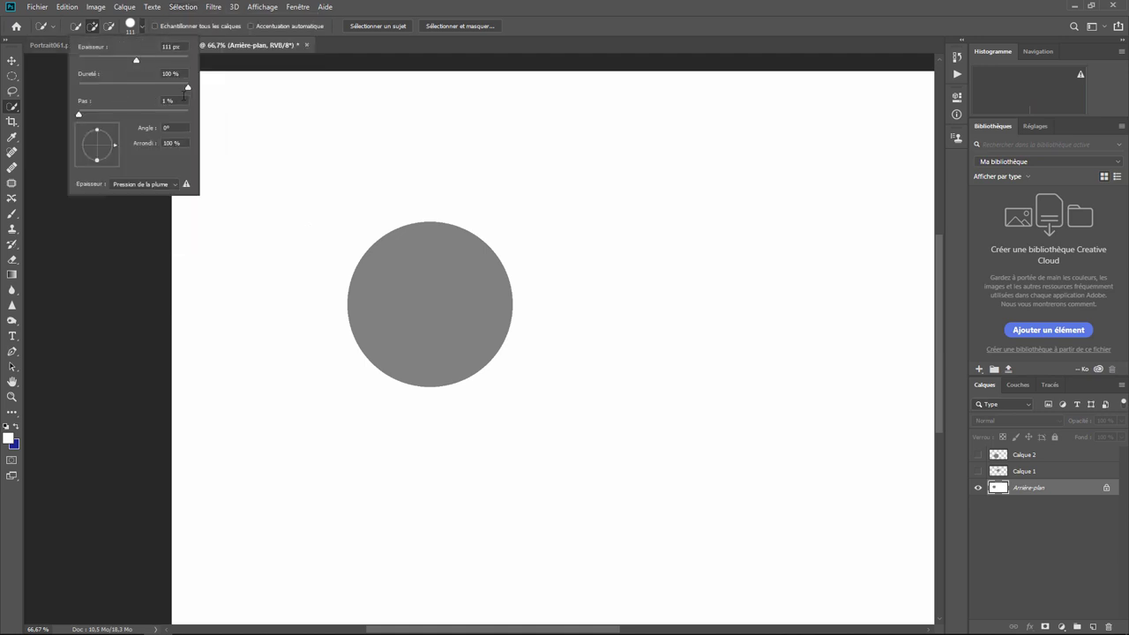
left_click_drag(188, 88, 78, 88)
left_click_drag(136, 59, 142, 59)
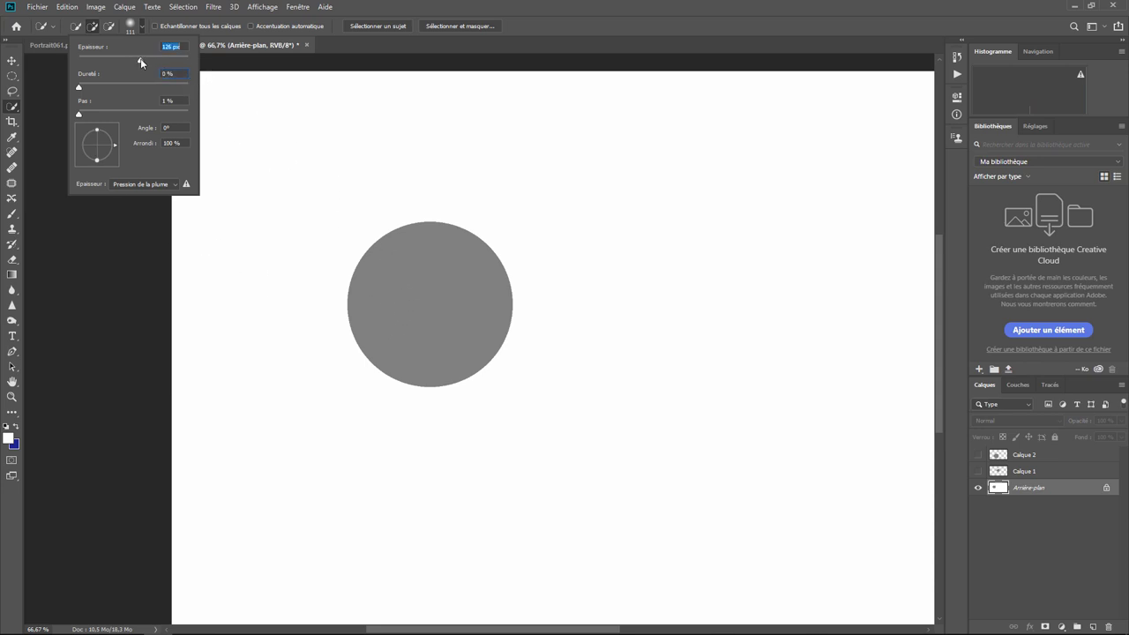
- Brush a test selection over the grey circle, then clear it with Ctrl+D
left_click(427, 278)
mouse_move(411, 259)
left_mouse_down()
mouse_move(379, 286)
mouse_move(377, 325)
mouse_move(421, 356)
mouse_move(462, 350)
mouse_move(480, 303)
mouse_move(463, 263)
mouse_move(441, 247)
mouse_move(410, 257)
left_mouse_up()
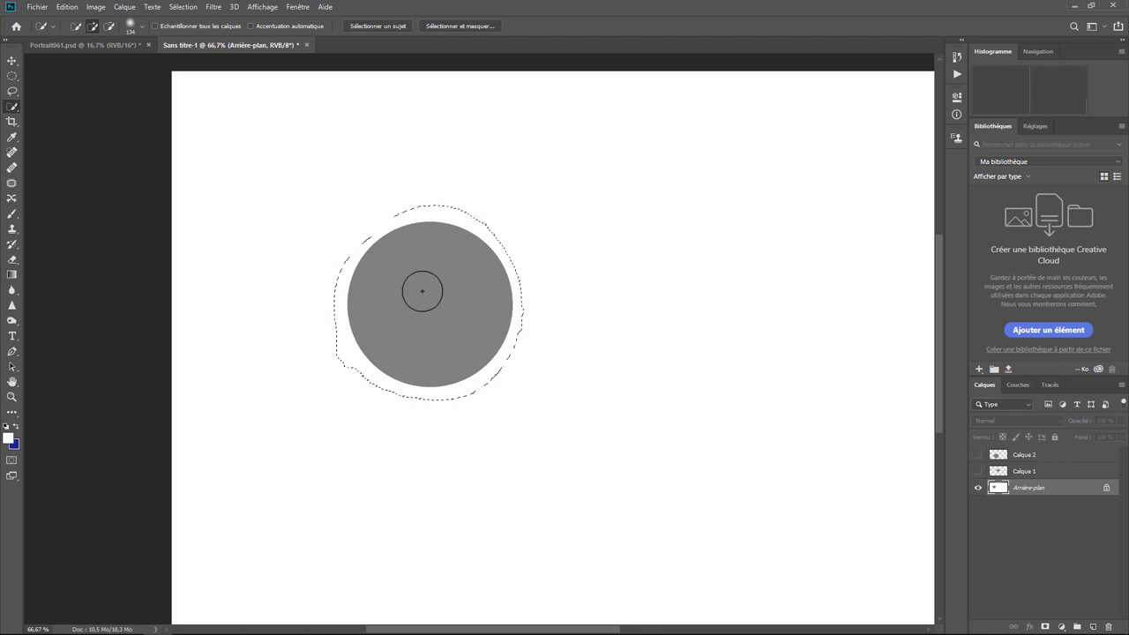
left_click(143, 31)
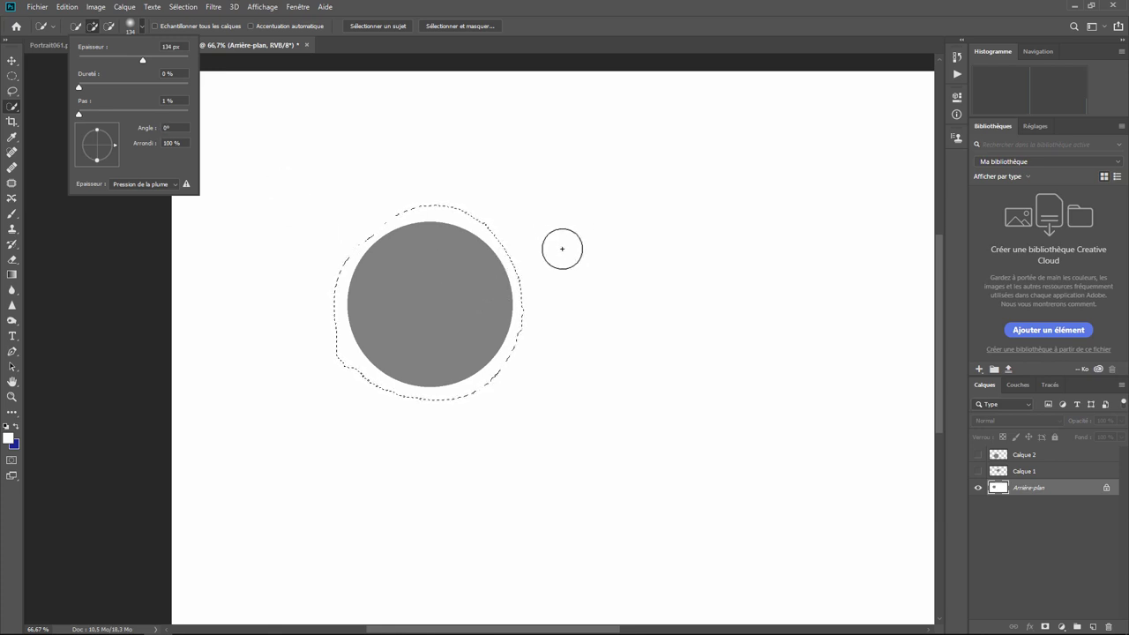
key("ctrl+d")
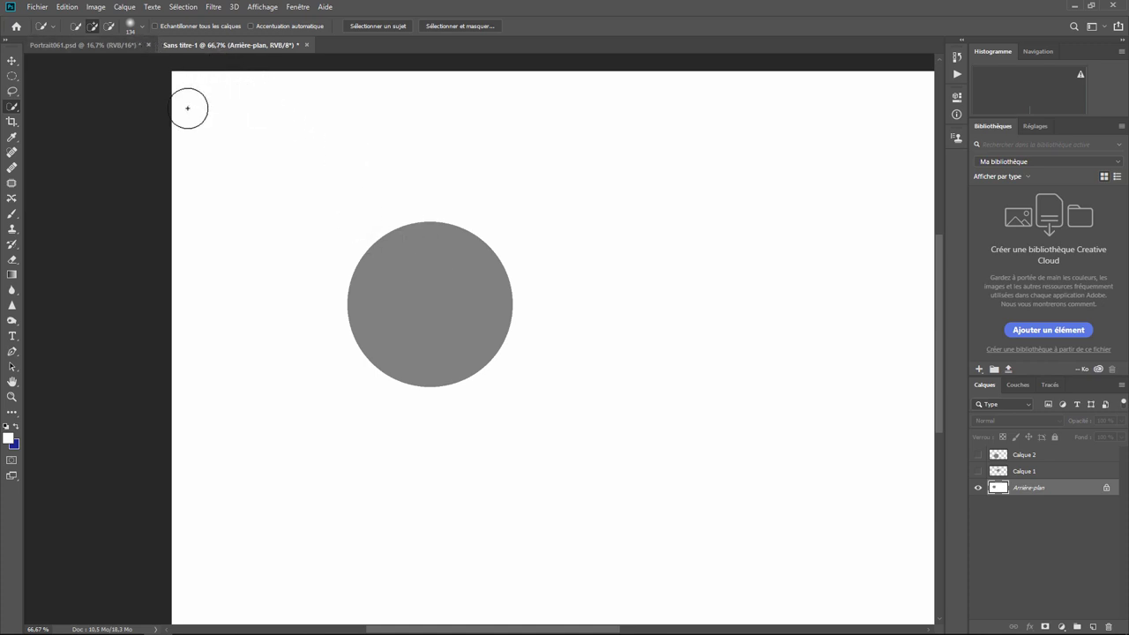
- Turn on Sample All Layers, show the ear and head layers, and restore 100% hardness
left_click(155, 26)
left_click(978, 471)
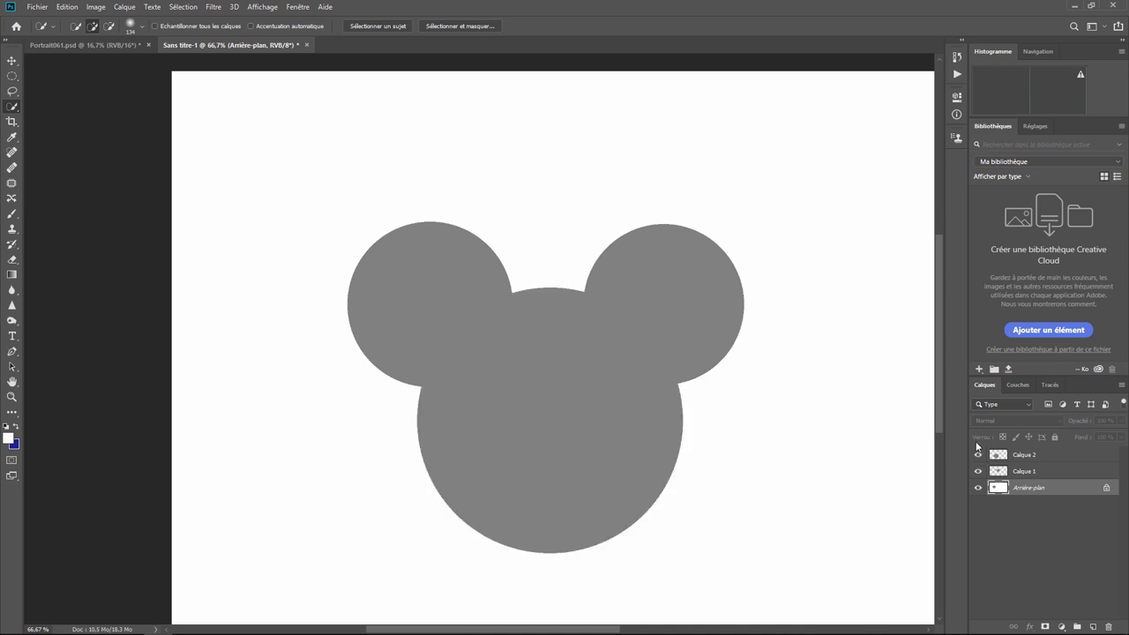
left_click(143, 29)
left_click_drag(190, 92, 195, 88)
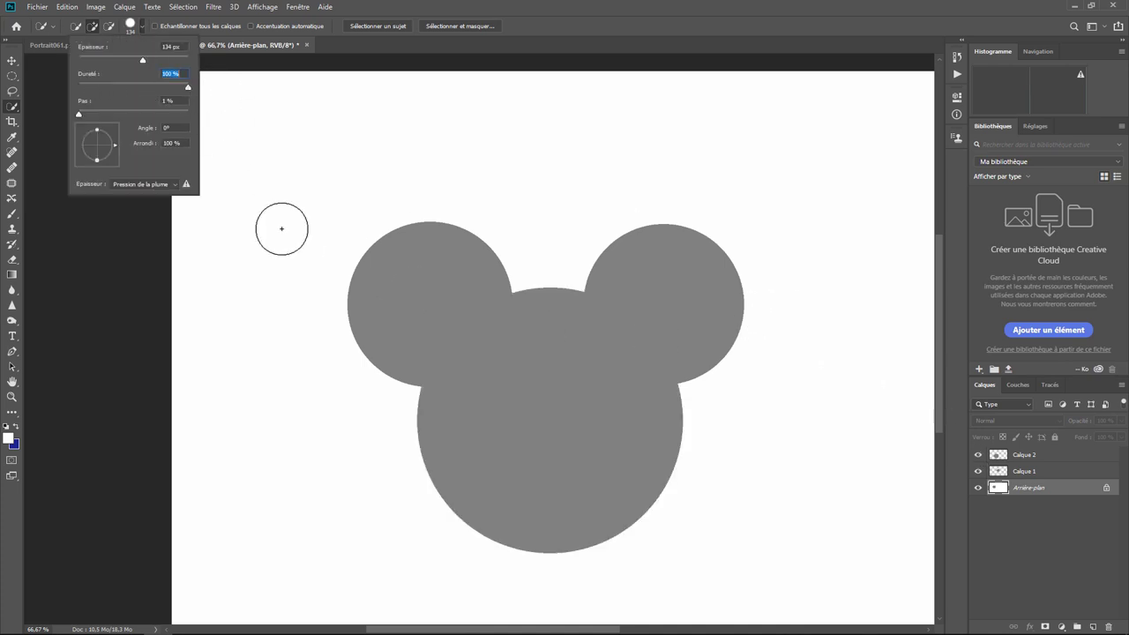
- Test-select the left ear, then brush over the whole Mickey head-and-ears shape
left_click(430, 276)
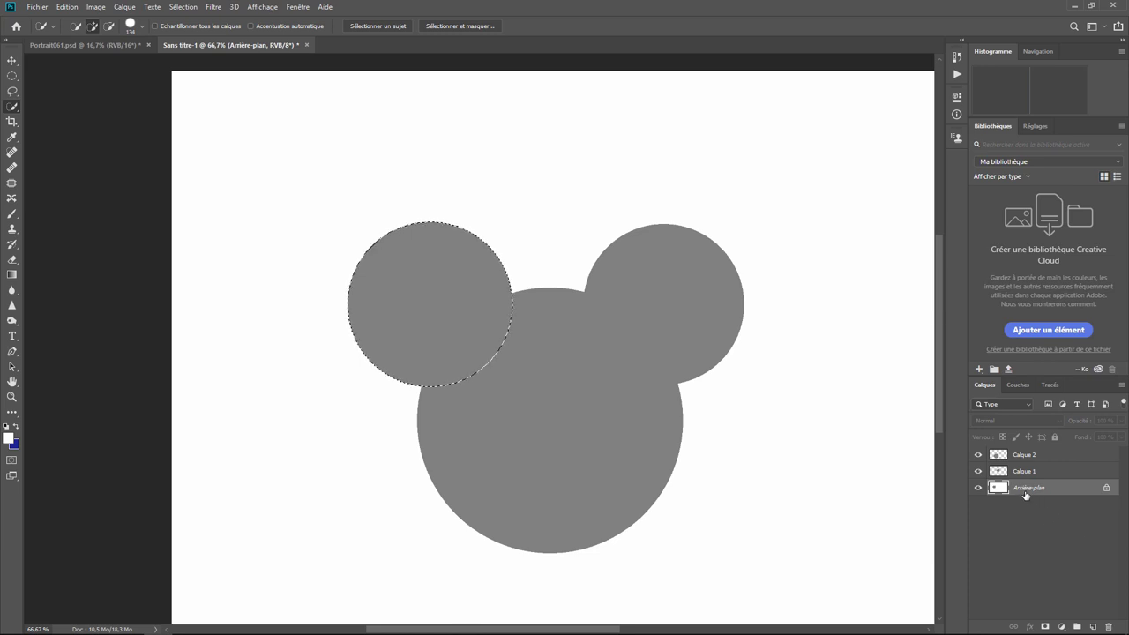
left_click(978, 471)
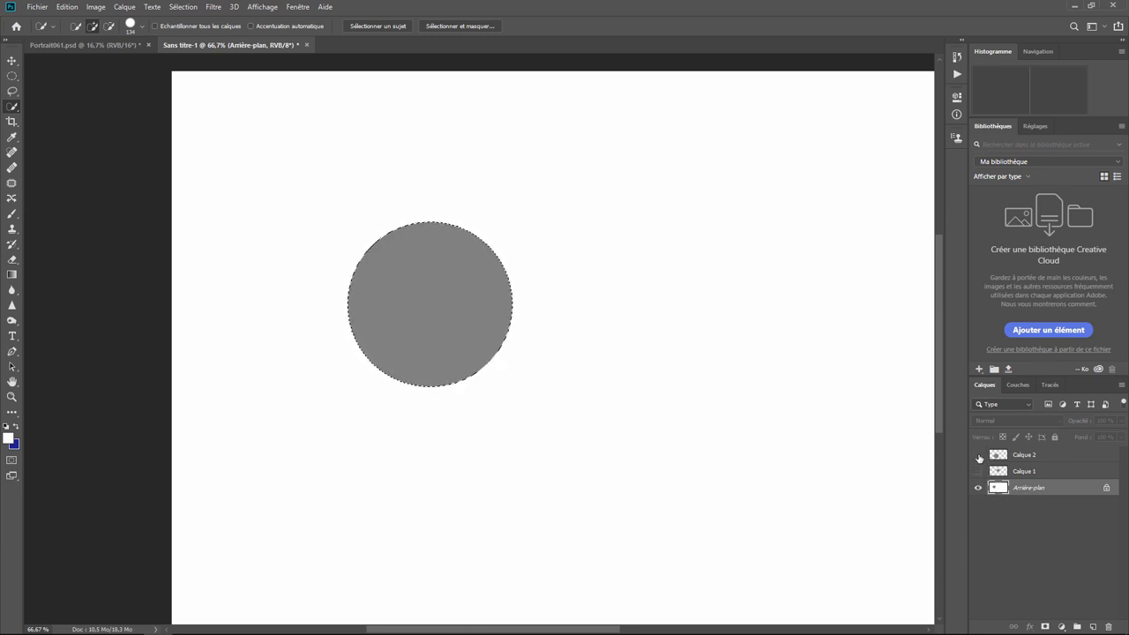
left_click(978, 471)
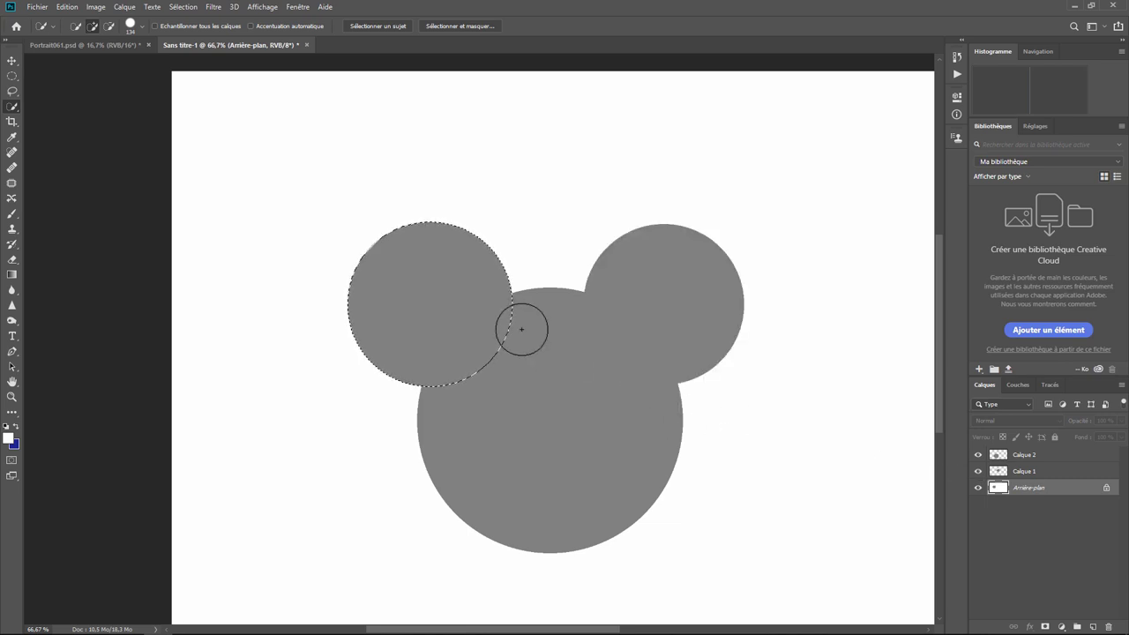
key("ctrl+d")
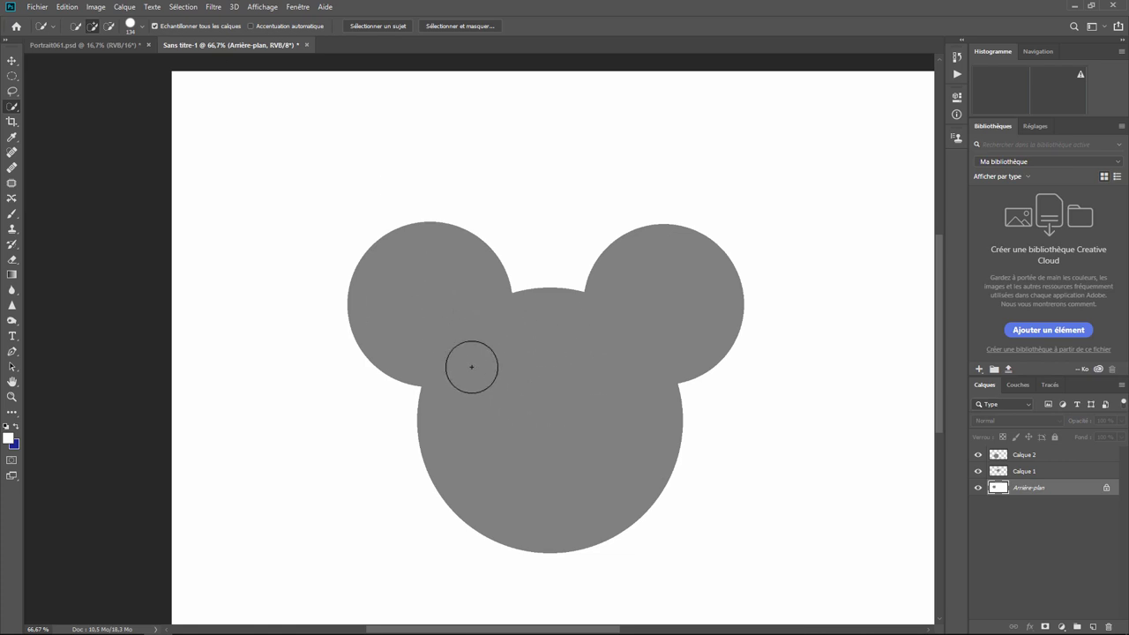
left_click_drag(433, 288, 453, 318)
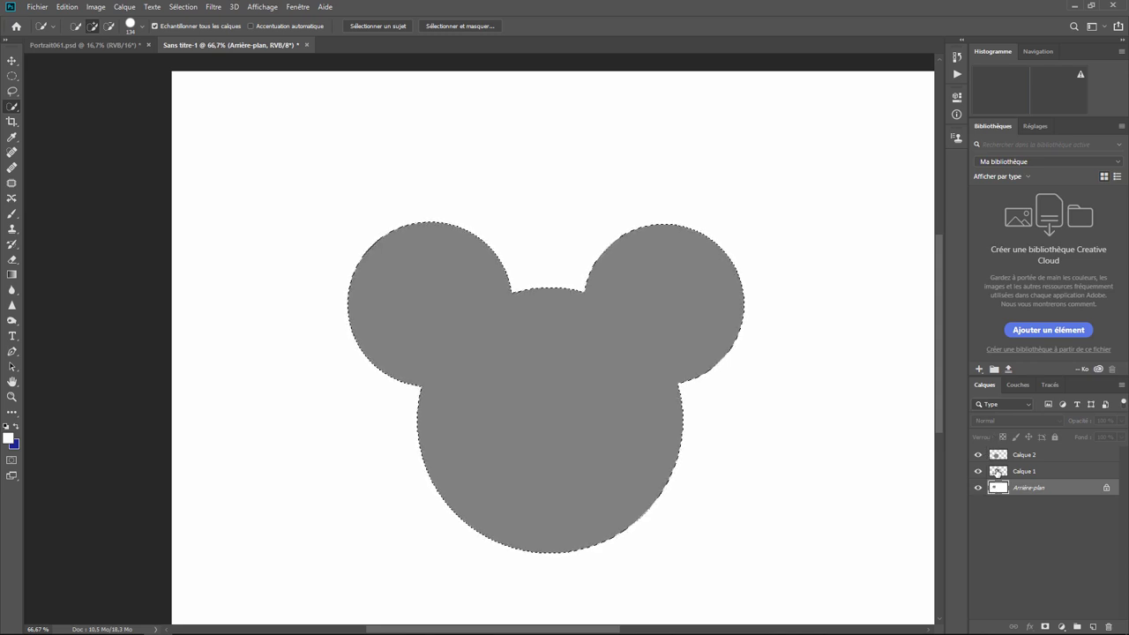
- Turn off Sample All Layers, hide Calque 1 and 2, and zoom in on the circle
left_click(156, 25)
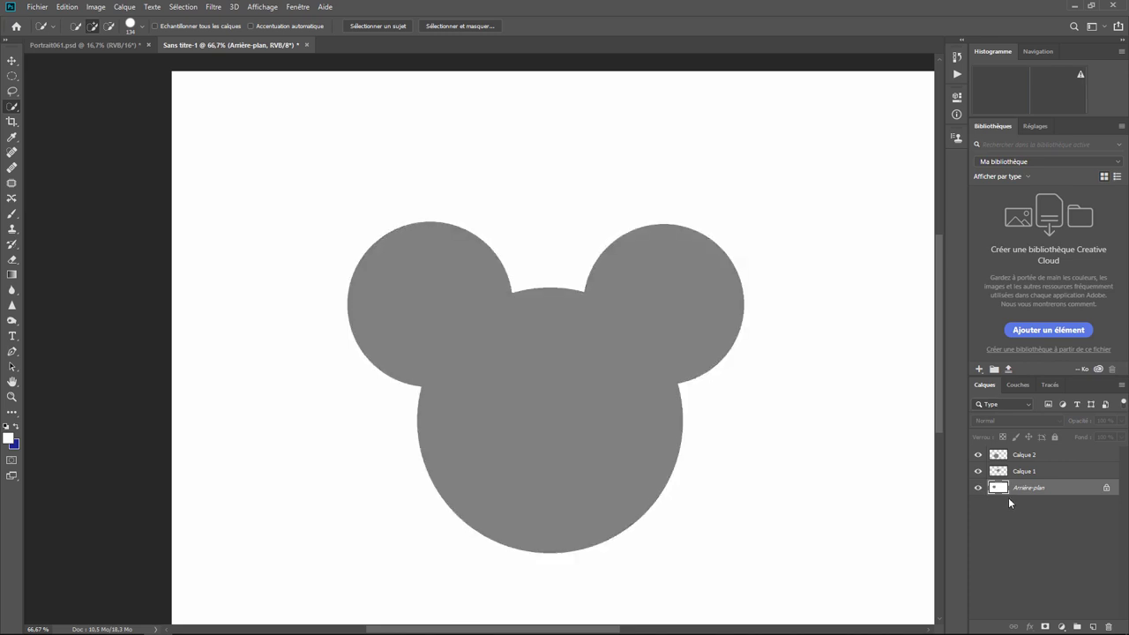
left_click(977, 471)
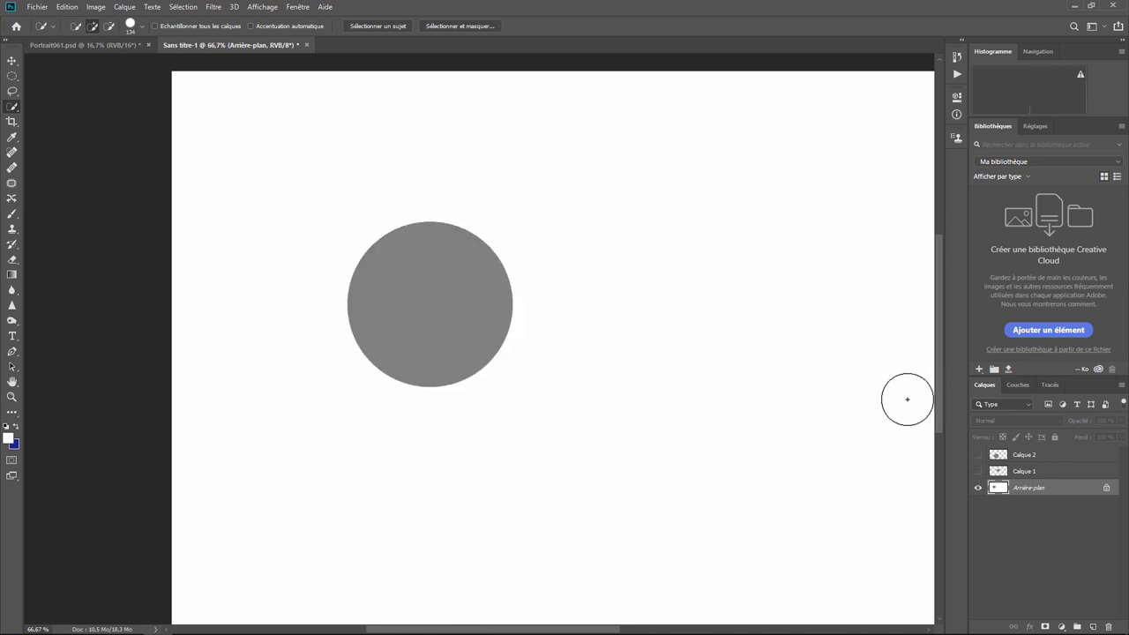
key("ctrl+plus")
key("ctrl+plus")
key("ctrl+plus")
key("ctrl+plus")
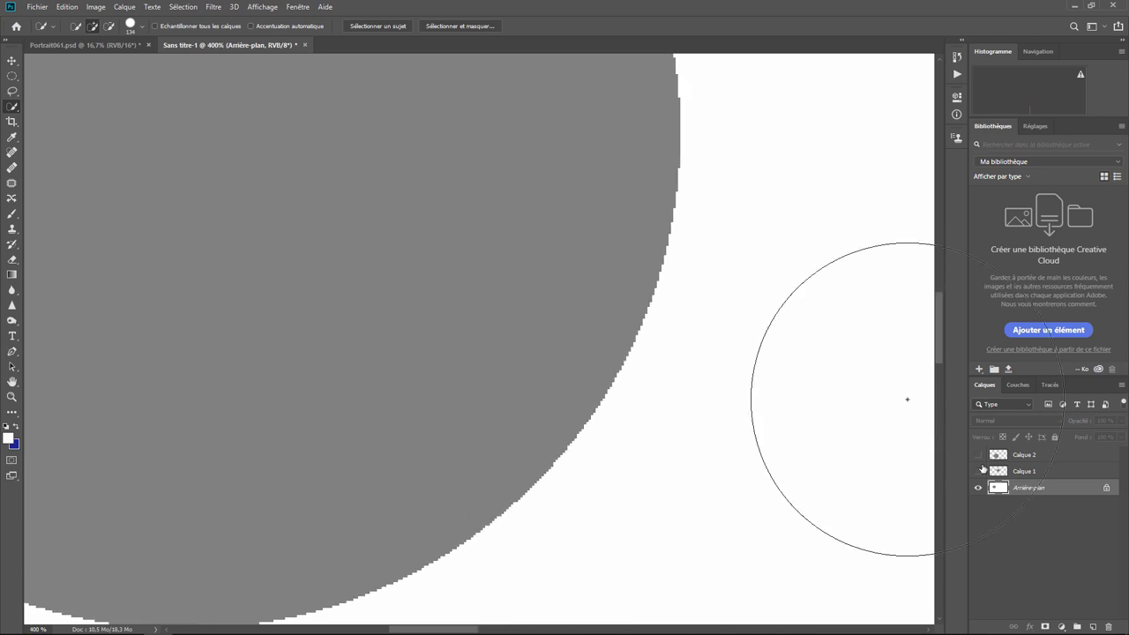
left_click_drag(352, 269, 539, 380)
scroll(429, 308, "up", 5)
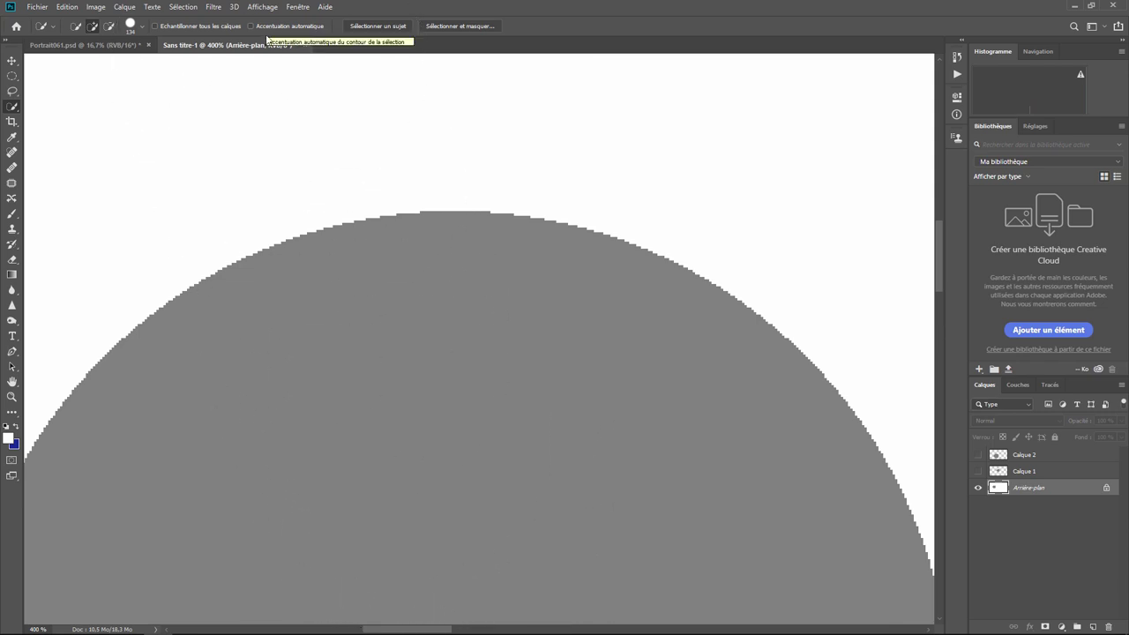
- Select the grey circle and zoom in to inspect the selection's pixel edge
left_click(446, 592)
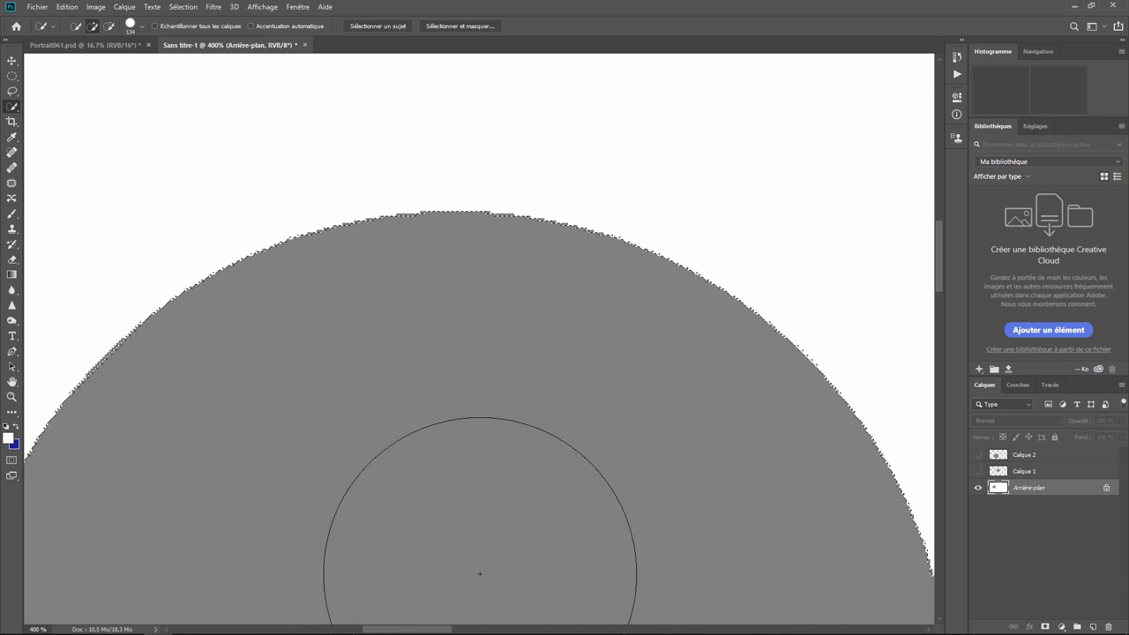
key("ctrl+plus")
key("ctrl+plus")
key("ctrl+plus")
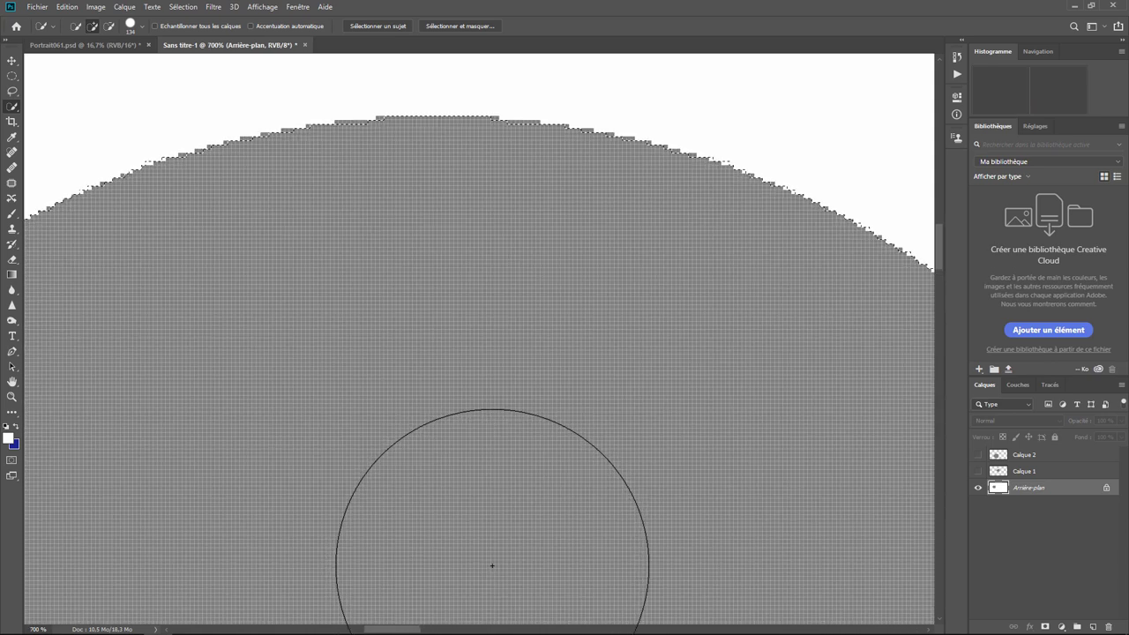
left_click_drag(440, 357, 581, 553)
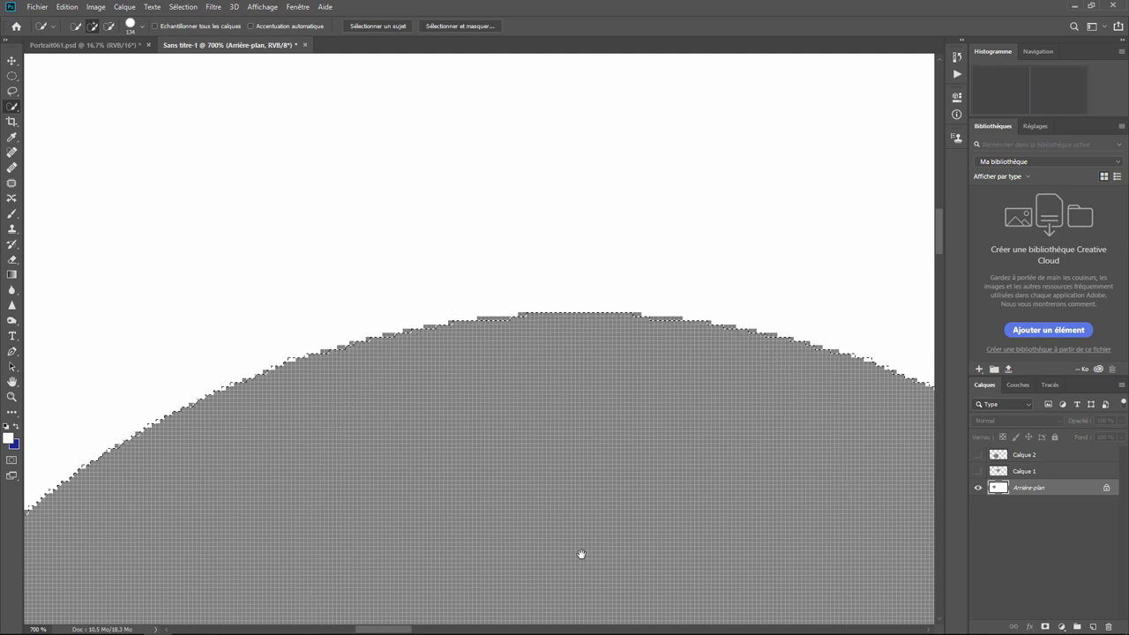
key("ctrl+plus")
key("ctrl+plus")
key("ctrl+plus")
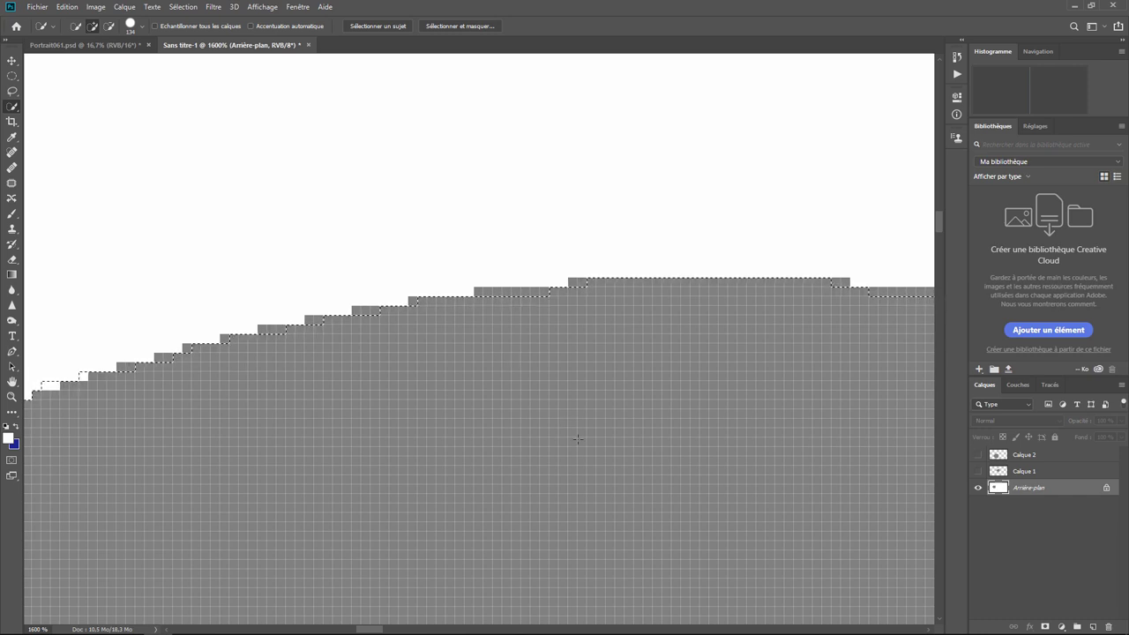
key("ctrl+minus")
key("ctrl+minus")
key("ctrl+minus")
key("ctrl+minus")
key("ctrl+minus")
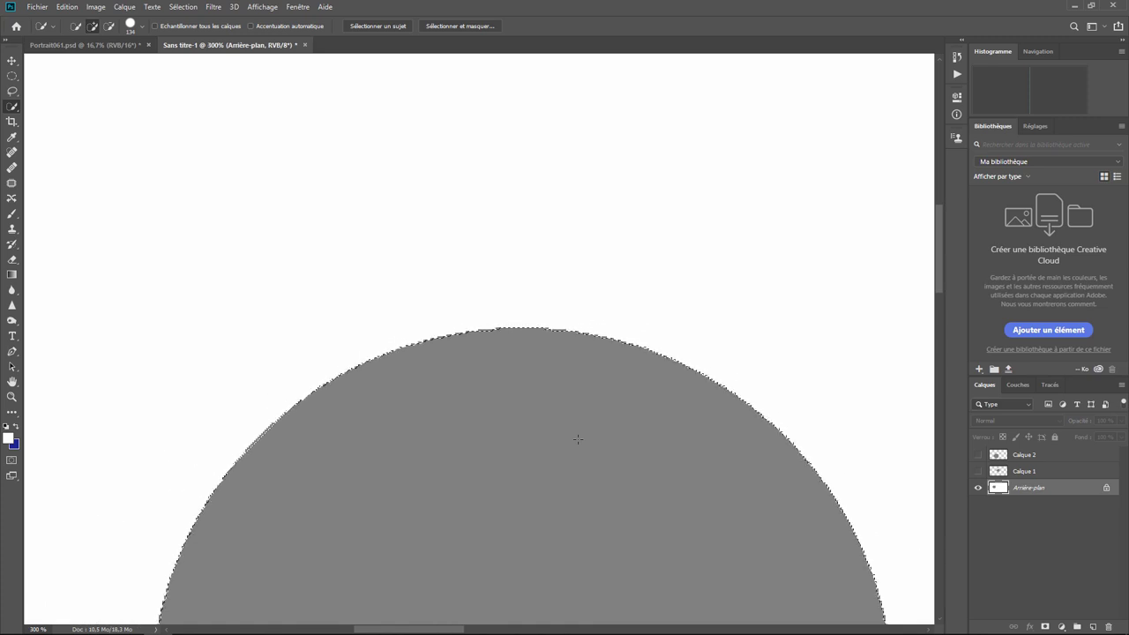
key("ctrl+minus")
key("ctrl+minus")
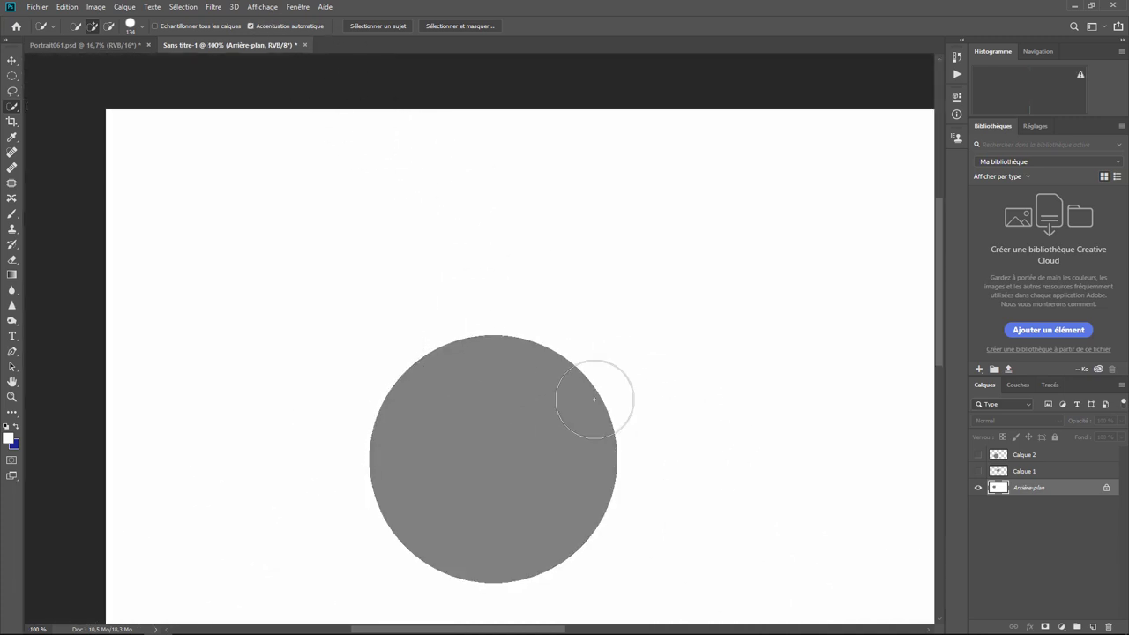
- Reselect the entire grey circle and zoom in closely on its top edge
left_click_drag(502, 433, 476, 465)
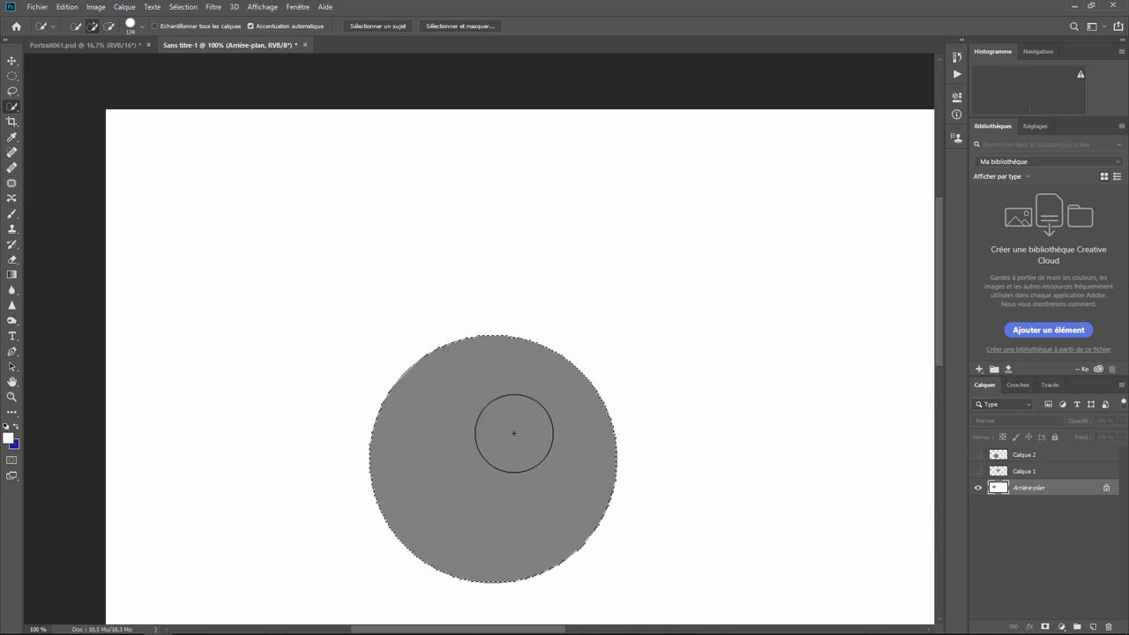
key("ctrl+plus")
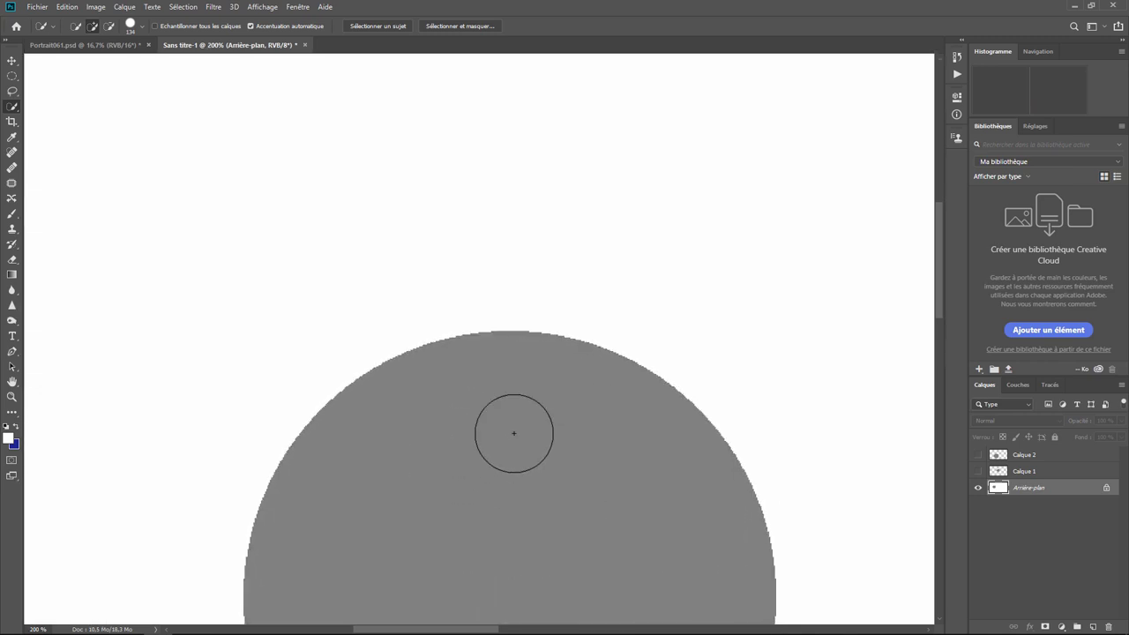
key("ctrl+plus")
key("ctrl+plus")
key("ctrl+plus")
key("ctrl+plus")
key("ctrl+plus")
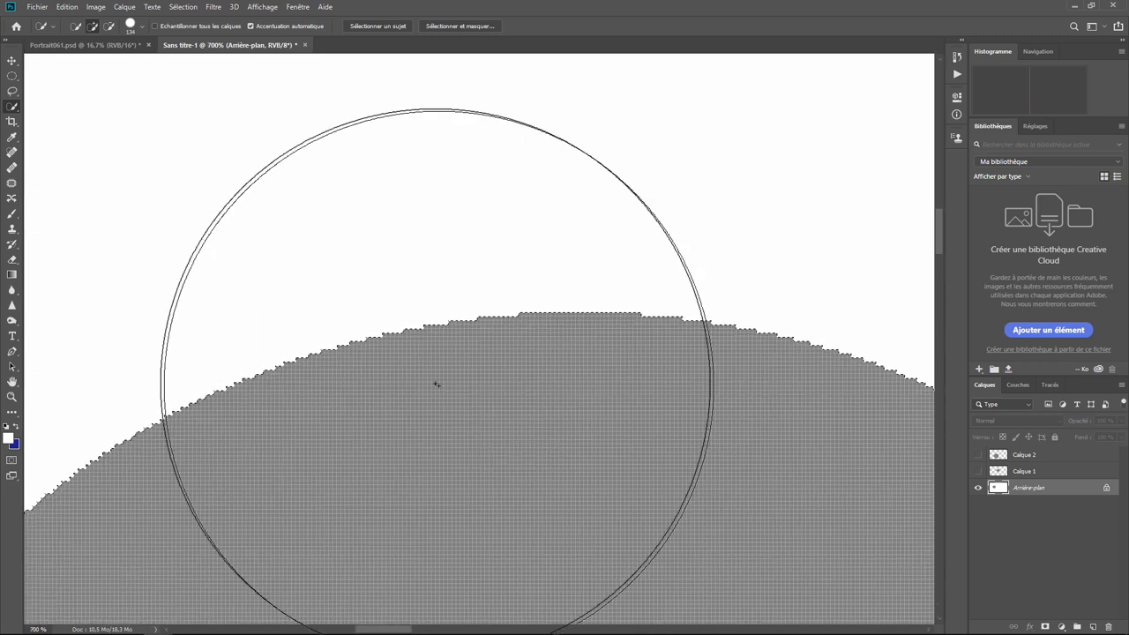
key("ctrl+plus")
key("ctrl+plus")
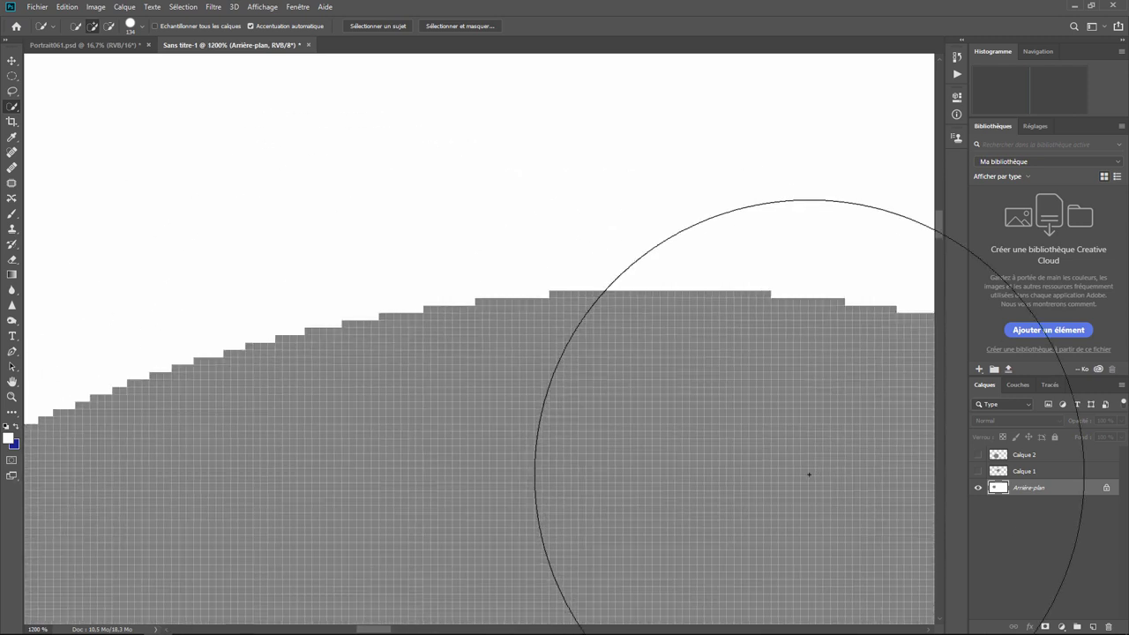
key("ctrl+plus")
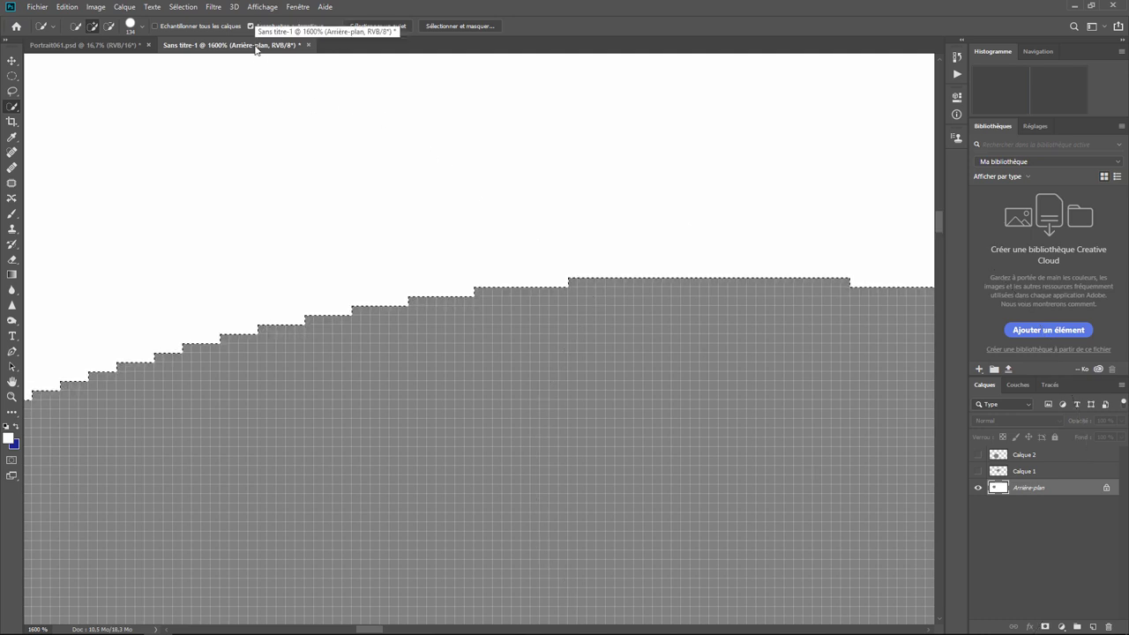
- In Portrait061.psd, zoom to the legs and quick-select the armchair arm beside them
left_click(88, 45)
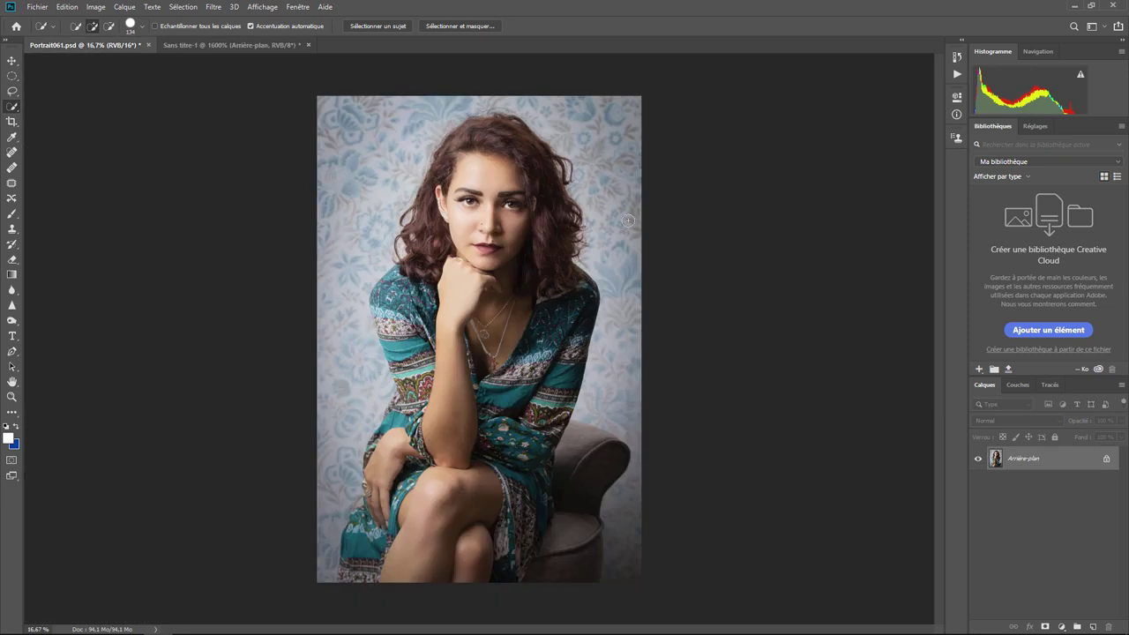
key("ctrl+plus")
key("ctrl+plus")
key("ctrl+plus")
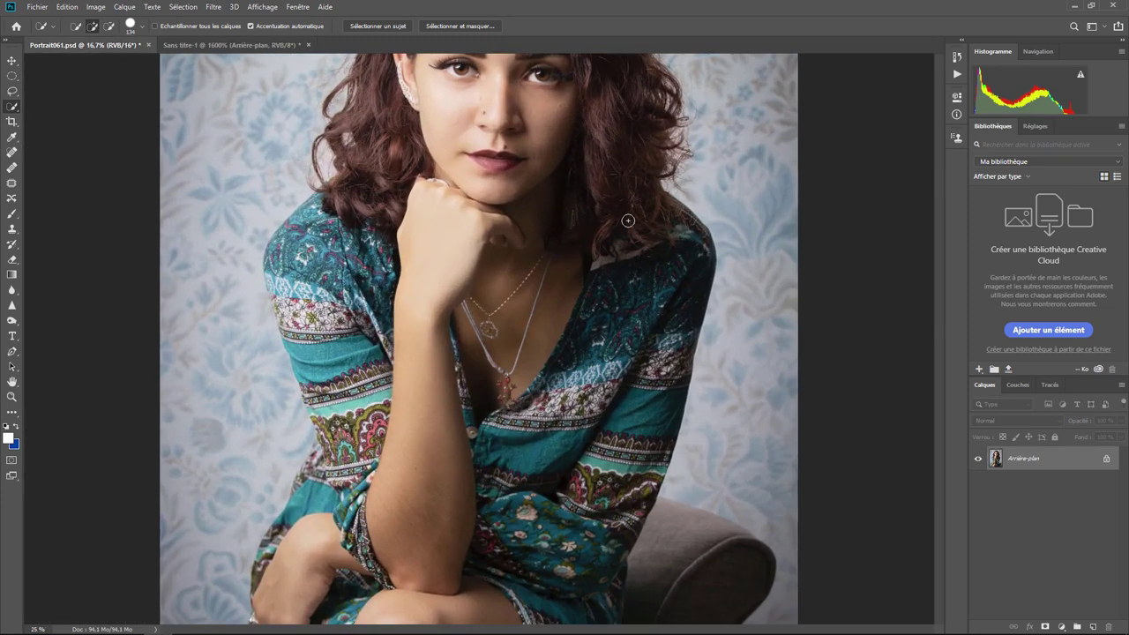
left_click_drag(724, 520, 510, 144)
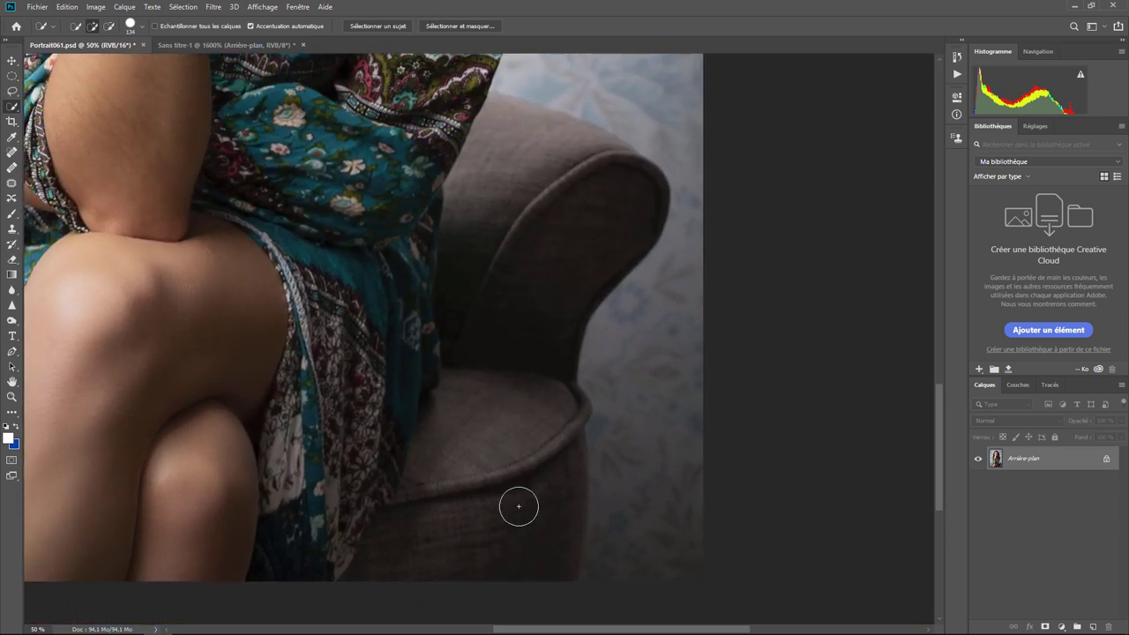
left_click(141, 26)
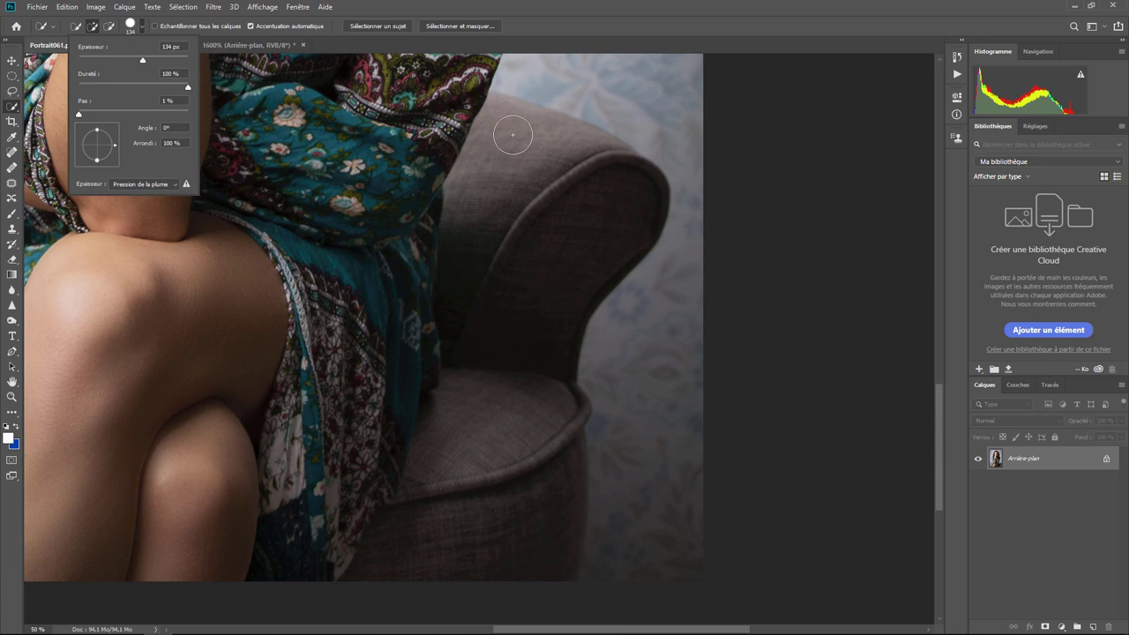
mouse_move(512, 136)
left_mouse_down()
mouse_move(559, 171)
mouse_move(585, 211)
mouse_move(529, 282)
mouse_move(524, 461)
left_mouse_up()
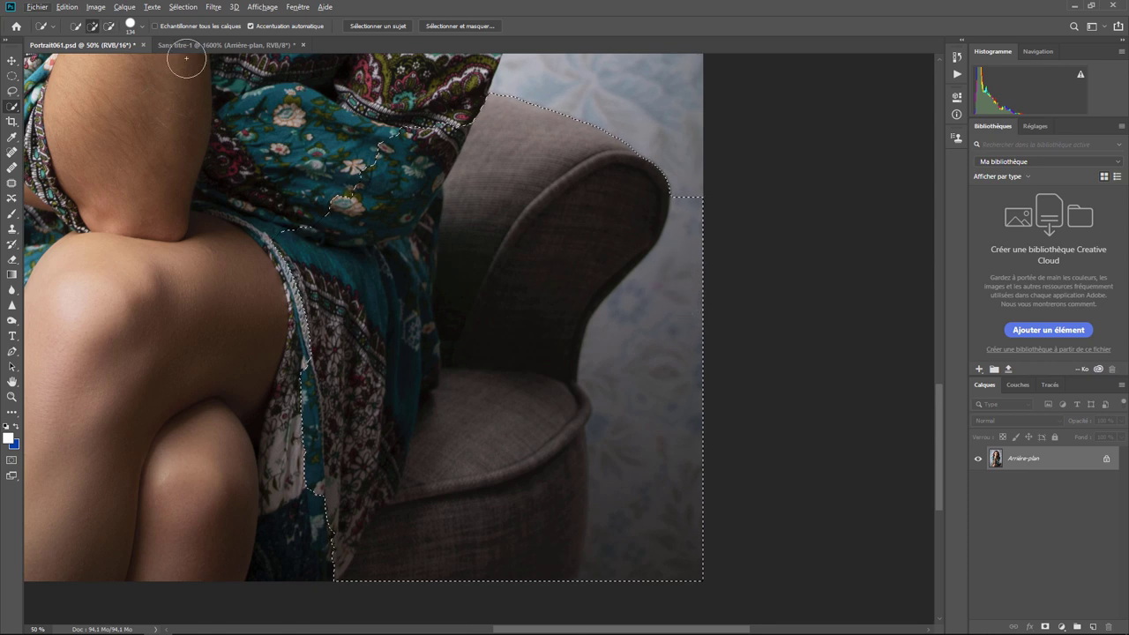
- Subtract the wall and the dress from the armchair selection
left_click(108, 28)
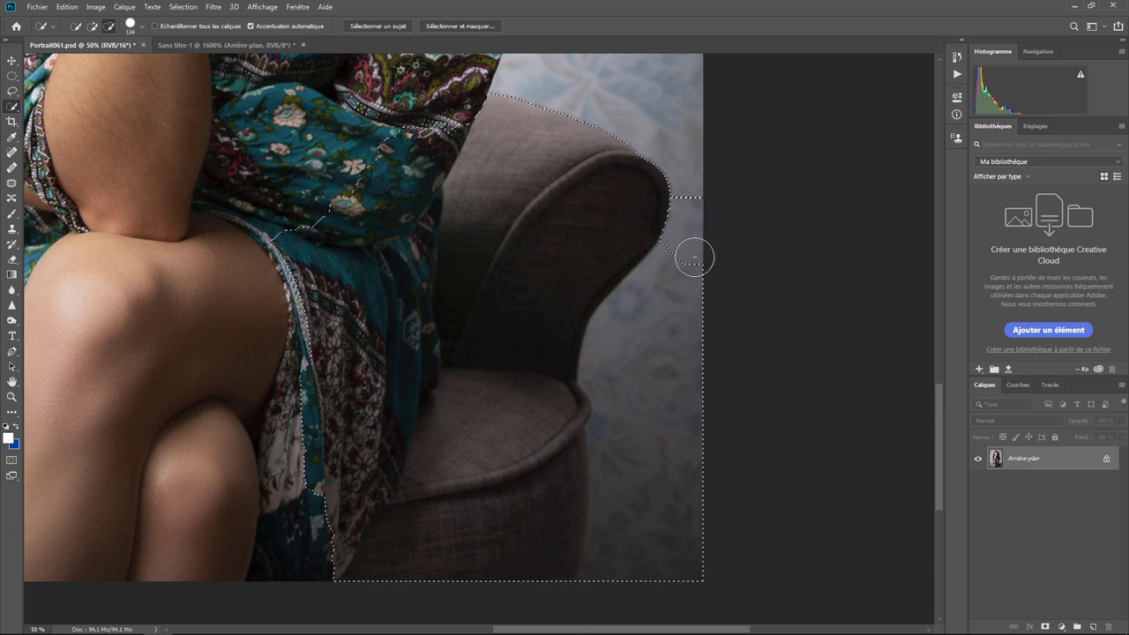
left_click_drag(676, 304, 640, 511)
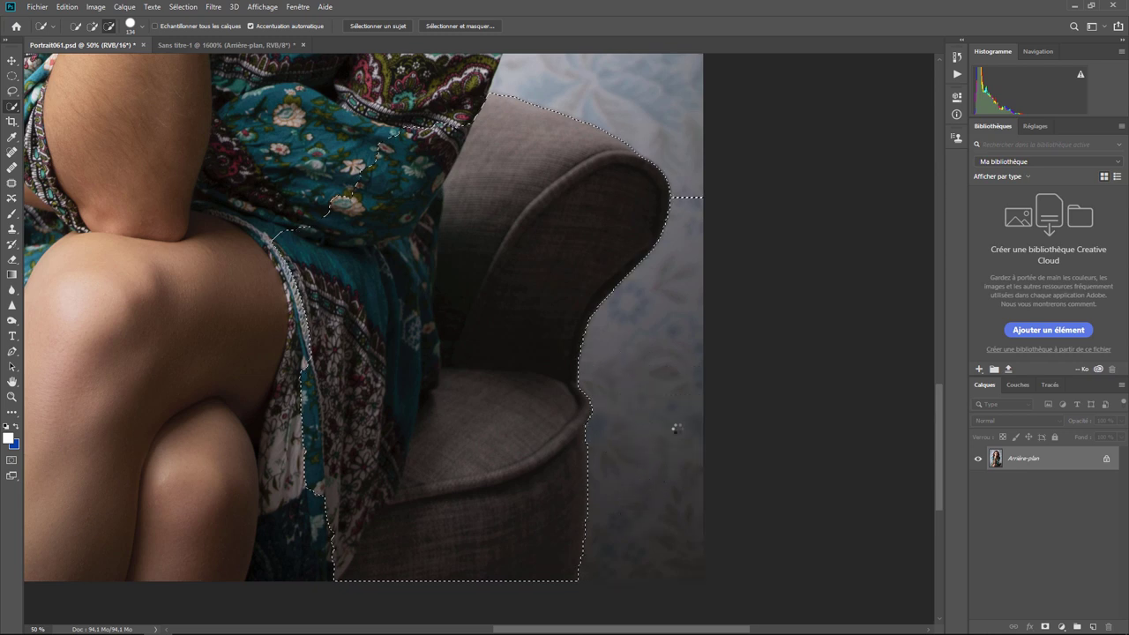
left_click_drag(693, 194, 696, 244)
mouse_move(428, 131)
left_mouse_down()
mouse_move(402, 233)
mouse_move(388, 383)
mouse_move(328, 548)
left_mouse_up()
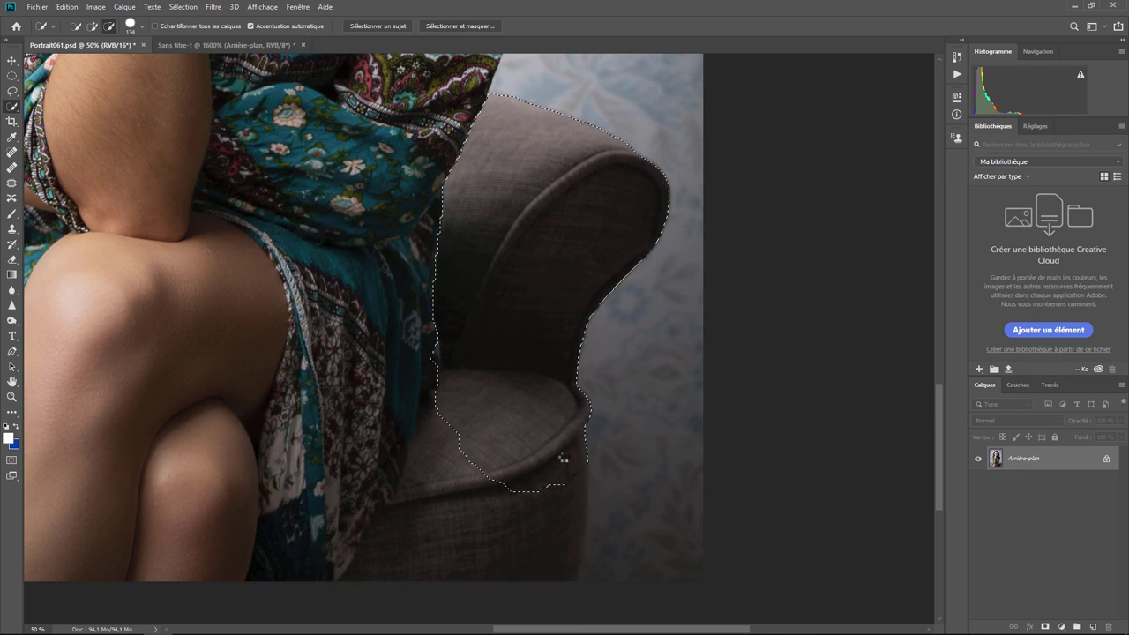
mouse_move(448, 446)
left_mouse_down()
mouse_move(464, 542)
mouse_move(444, 470)
mouse_move(529, 478)
left_mouse_up()
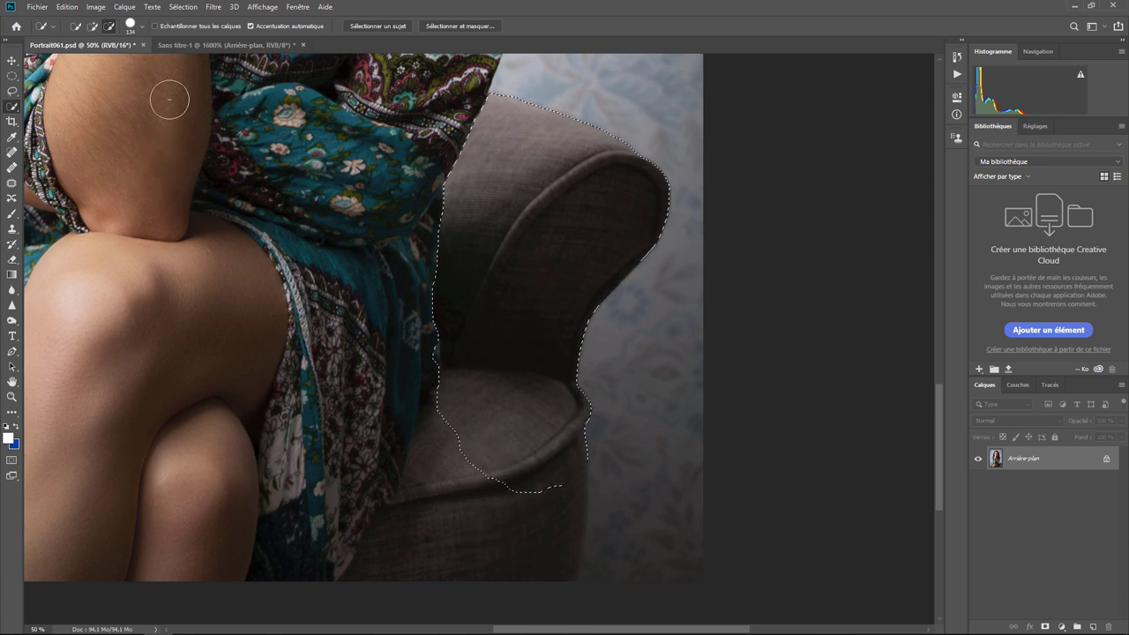
- Add the lower armchair, then trim the dress and seat's left edge from the selection
left_click(93, 26)
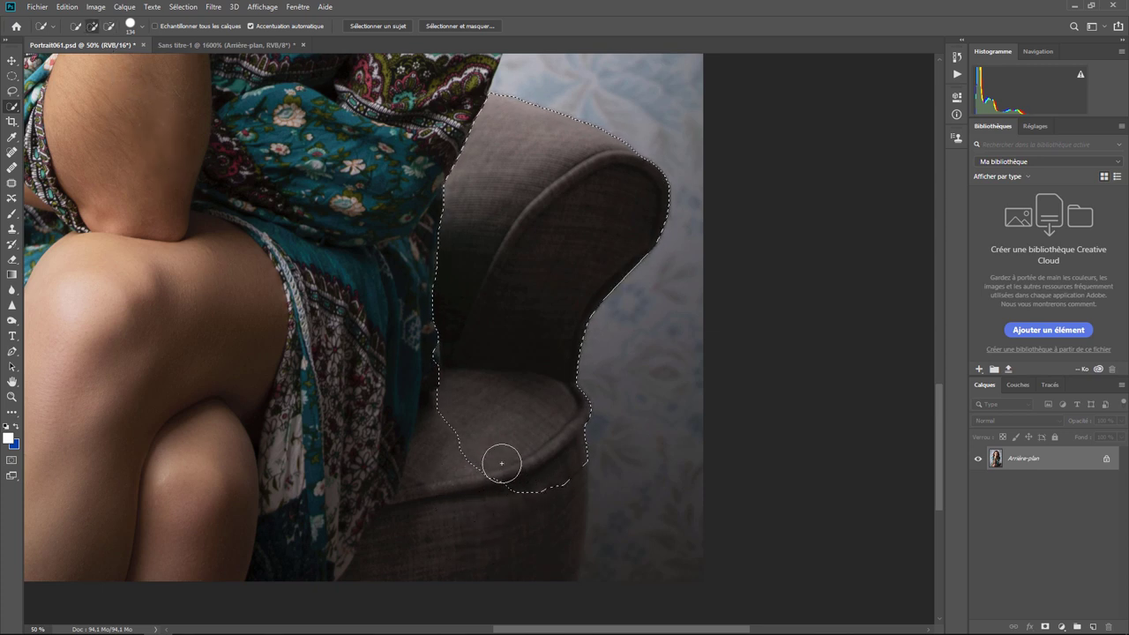
left_click_drag(544, 485, 529, 544)
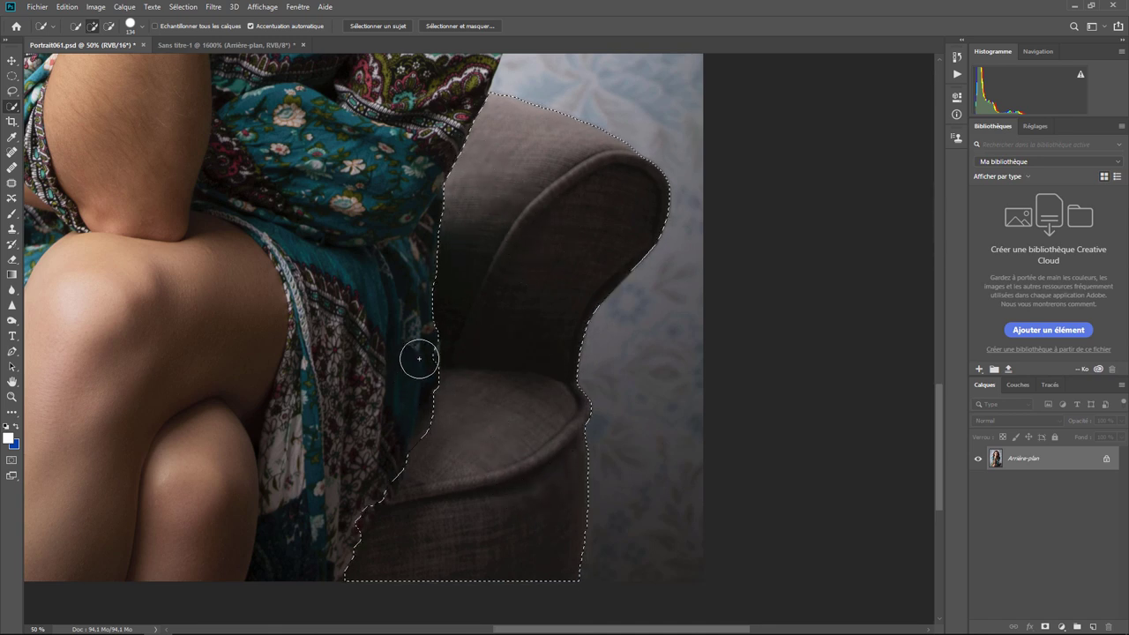
key("alt")
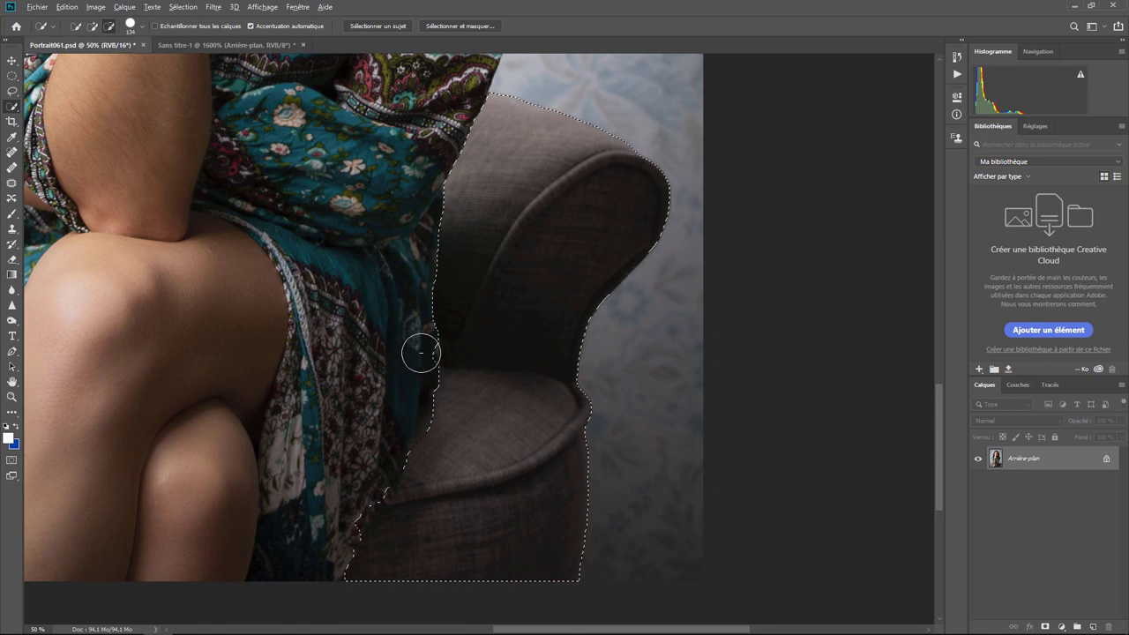
left_click_drag(420, 352, 411, 408)
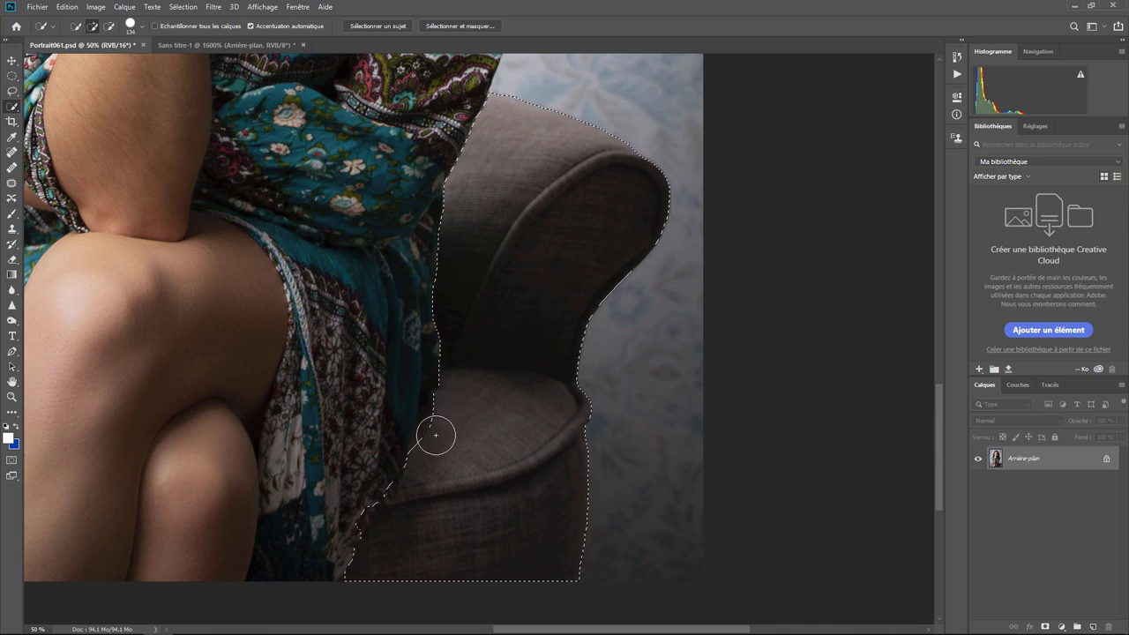
left_click_drag(433, 433, 450, 450)
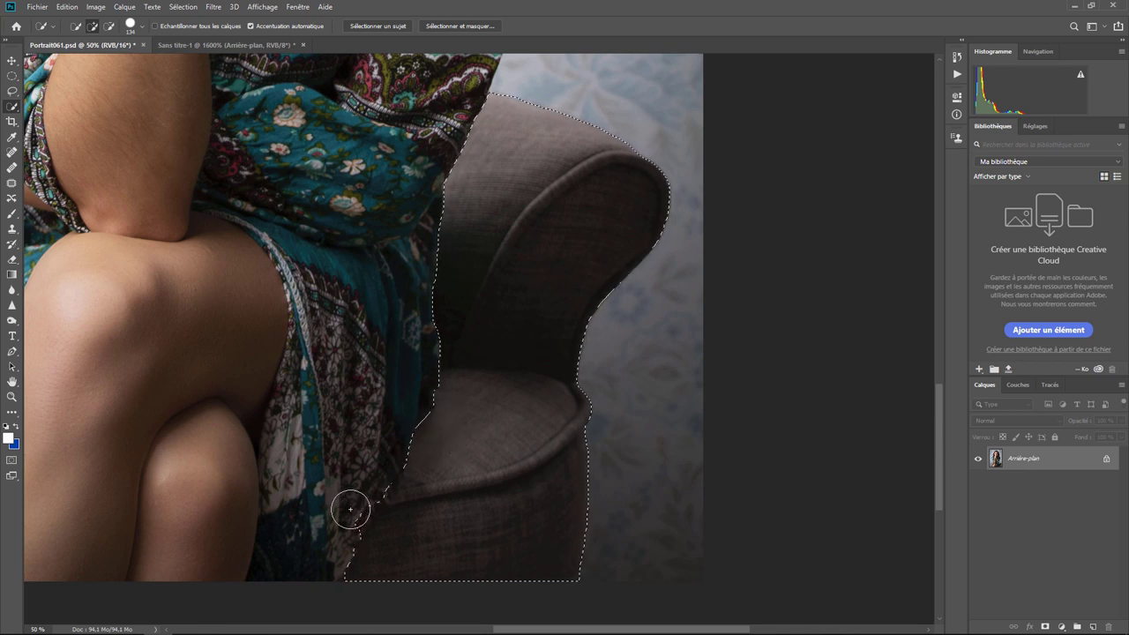
left_click_drag(347, 512, 493, 438)
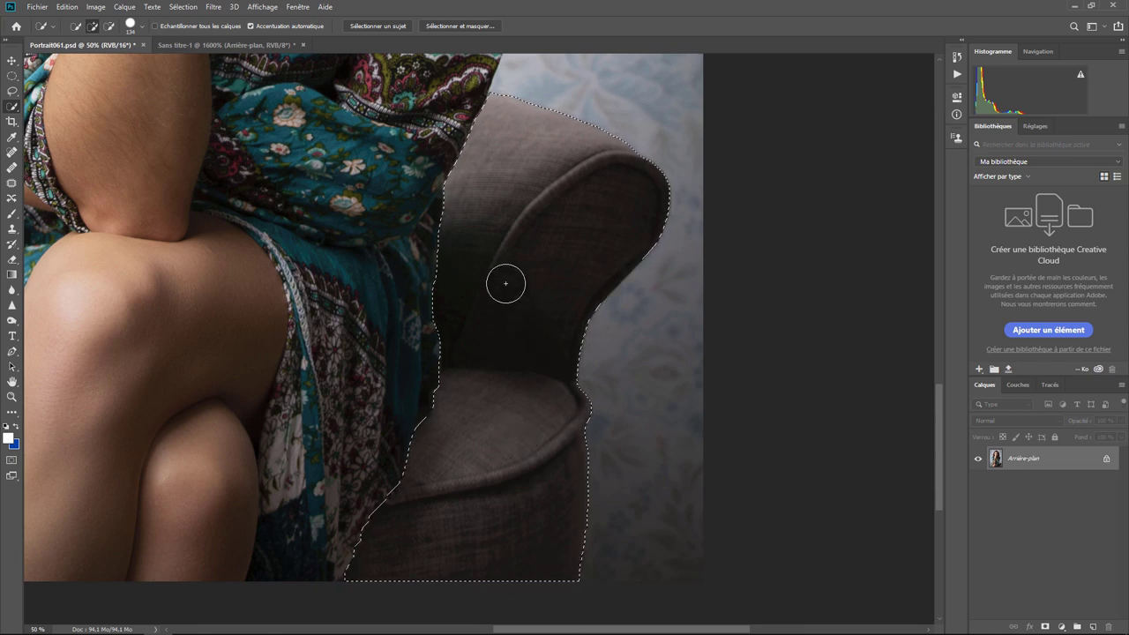
- Switch to the Magic Wand, then return to the untitled document and zoom out to the whole circle
right_click(12, 107)
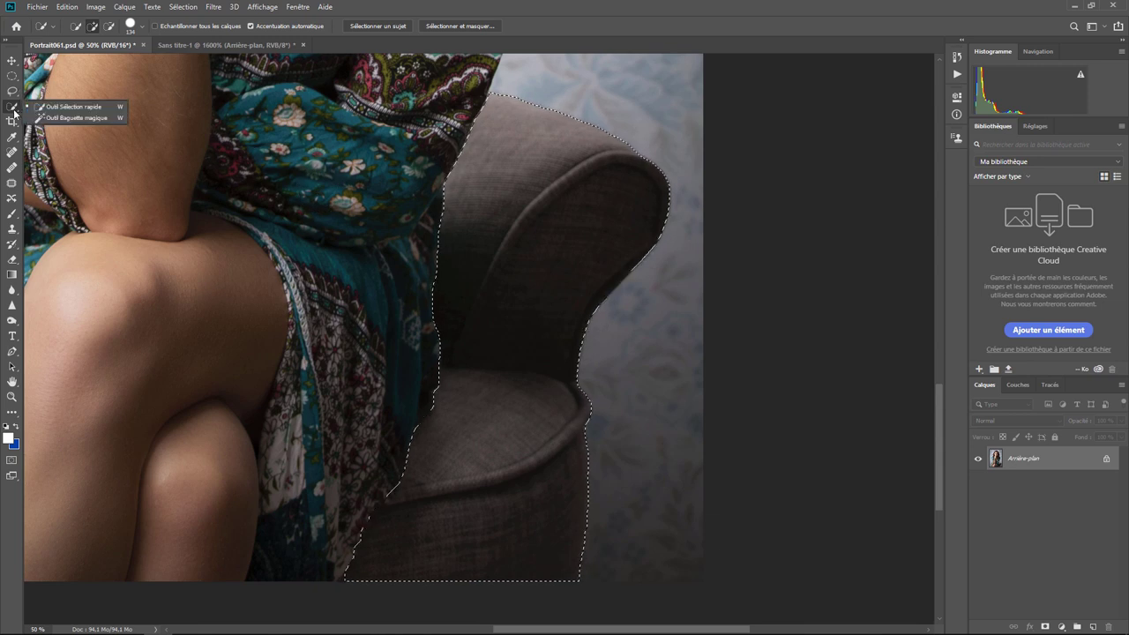
left_click(69, 118)
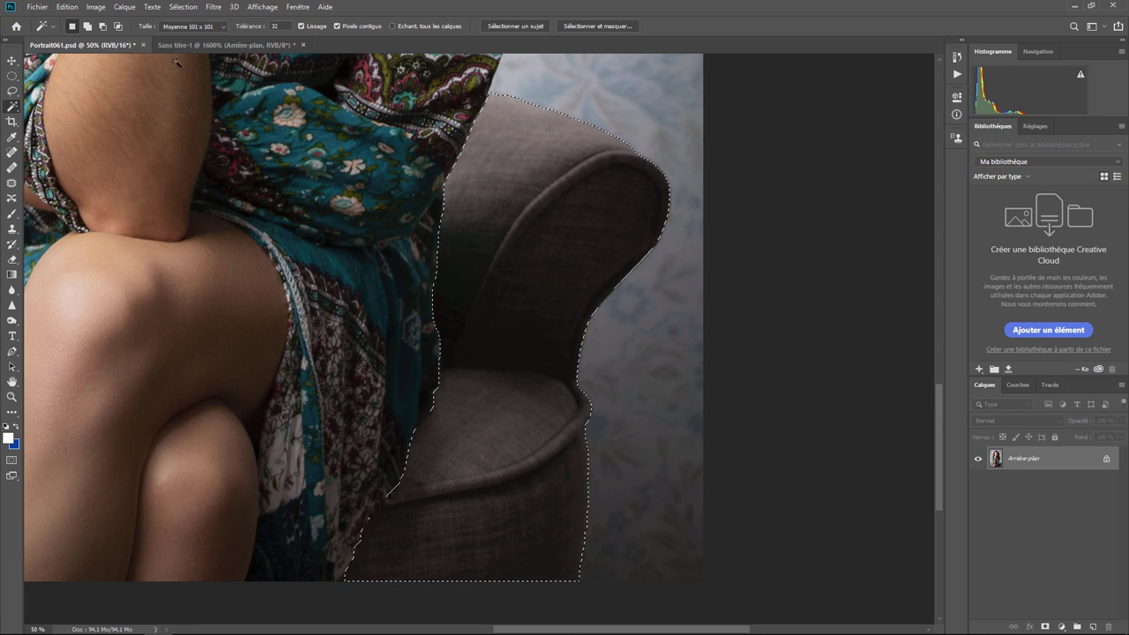
left_click(198, 45)
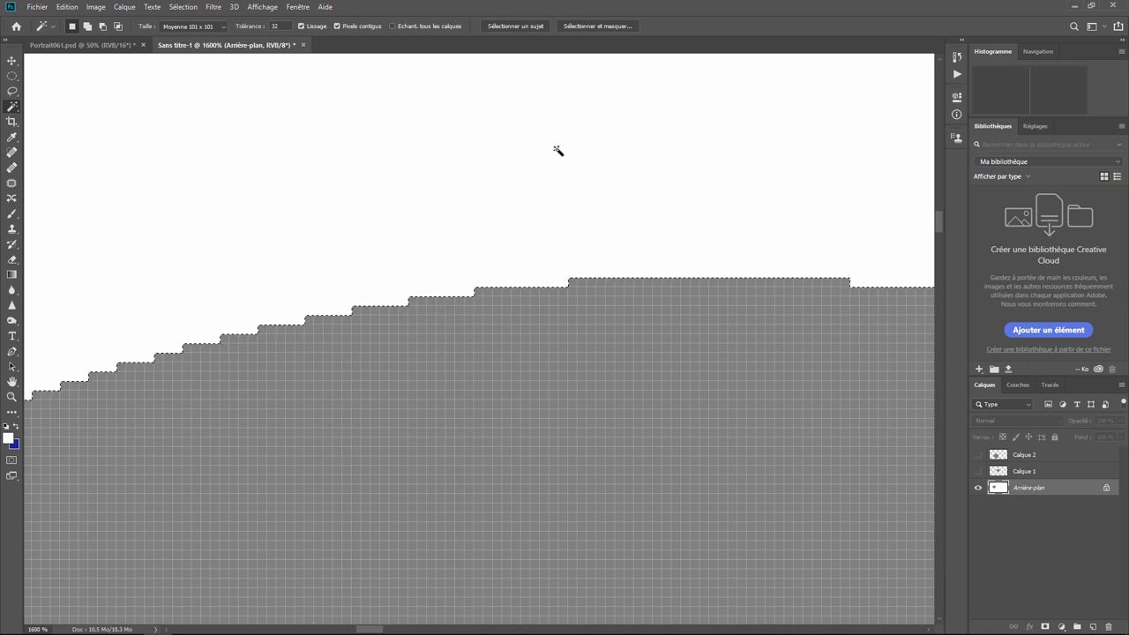
key("ctrl+minus")
key("ctrl+minus")
key("ctrl+minus")
key("ctrl+minus")
key("ctrl+minus")
key("ctrl+minus")
key("ctrl+minus")
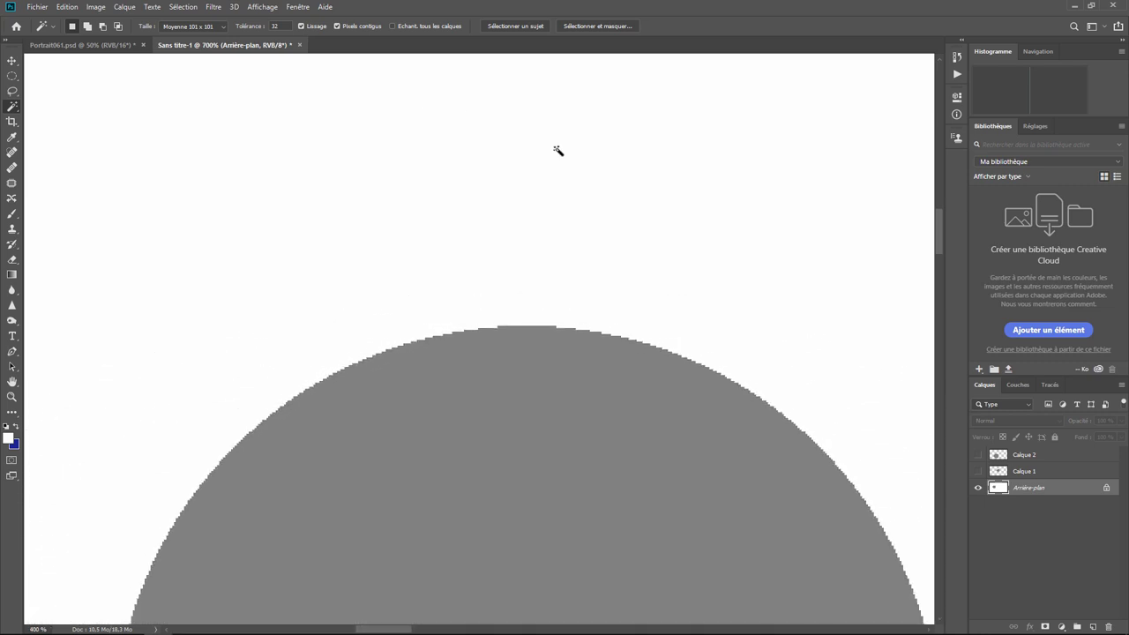
key("ctrl+minus")
key("ctrl+minus")
key("ctrl+minus")
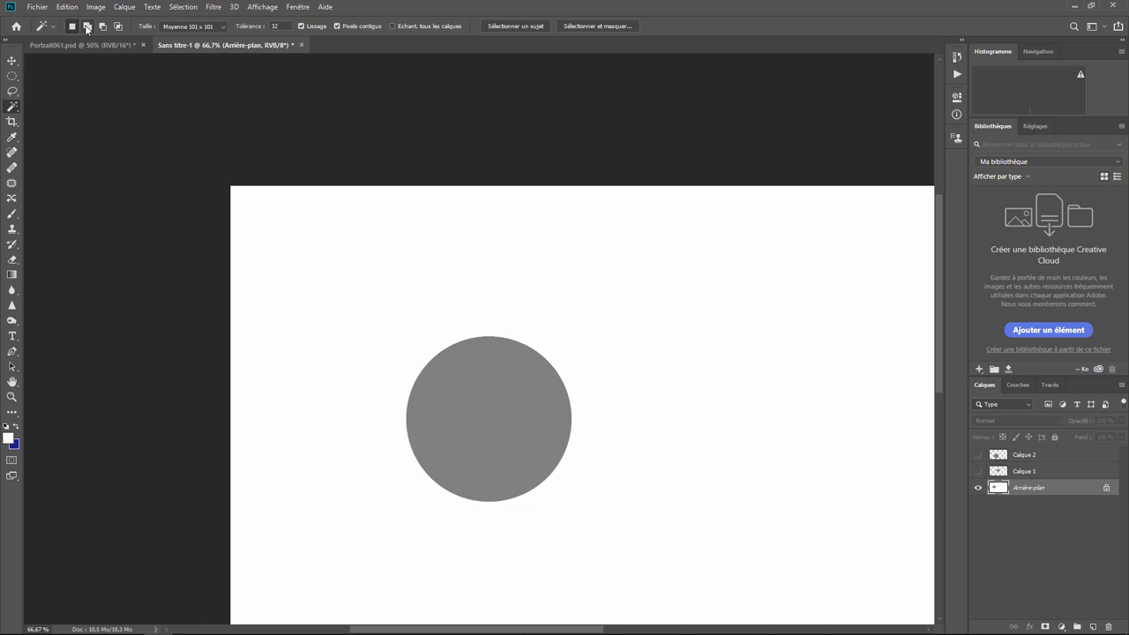
- Set the Magic Wand's selection mode to Intersect, leaving the sample size at Moyenne 101 x 101
left_click(87, 27)
left_click(103, 27)
left_click(118, 27)
left_click(202, 28)
type("0")
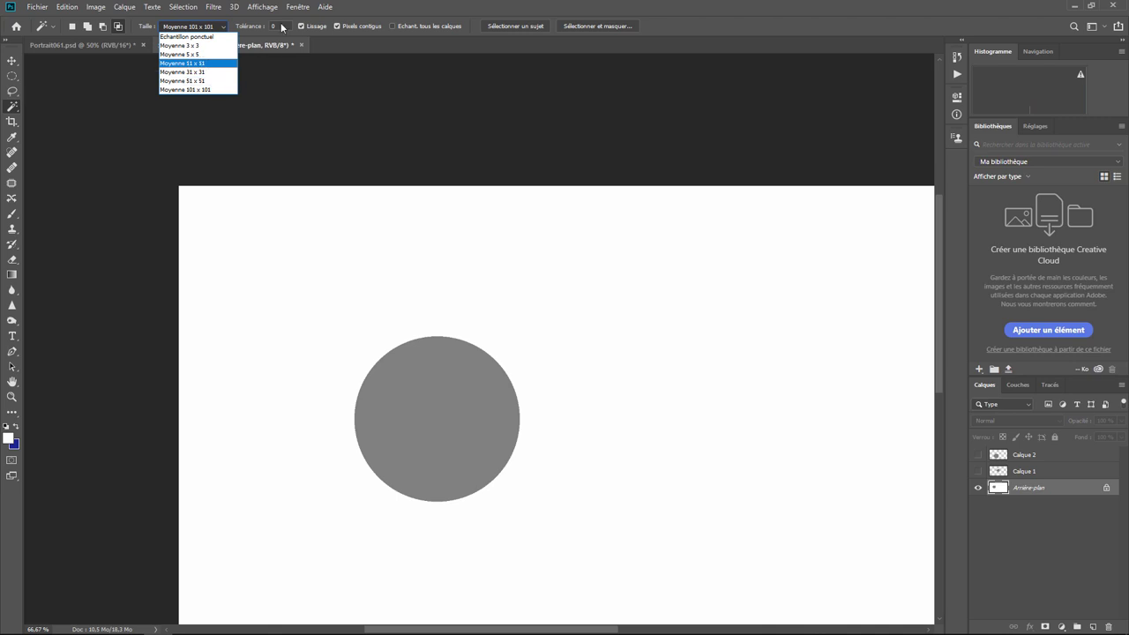
left_click(283, 26)
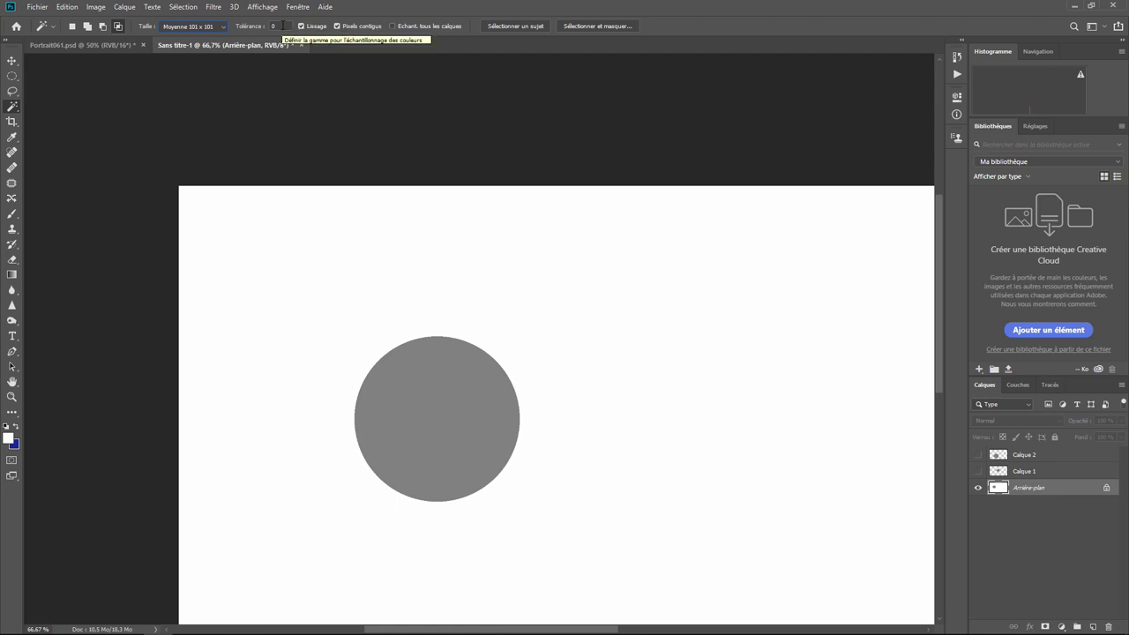
- Add Calque 3 above Calque 2, hide Arrière-plan, and fill it with a left-to-right gradient
left_click(1036, 457)
left_click(1094, 626)
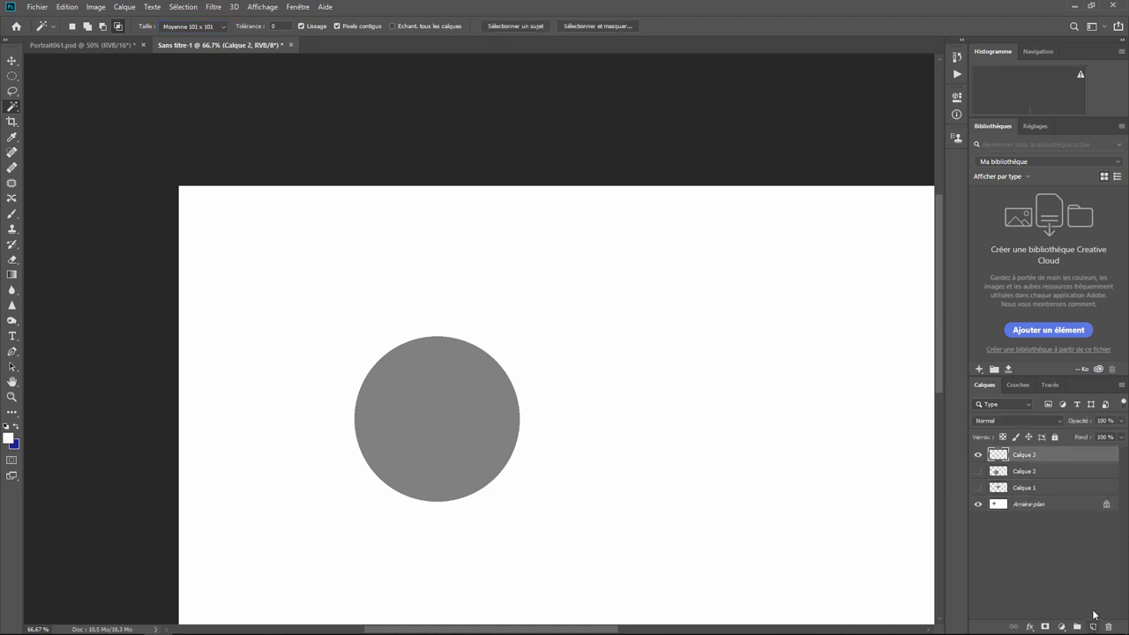
left_click(977, 505)
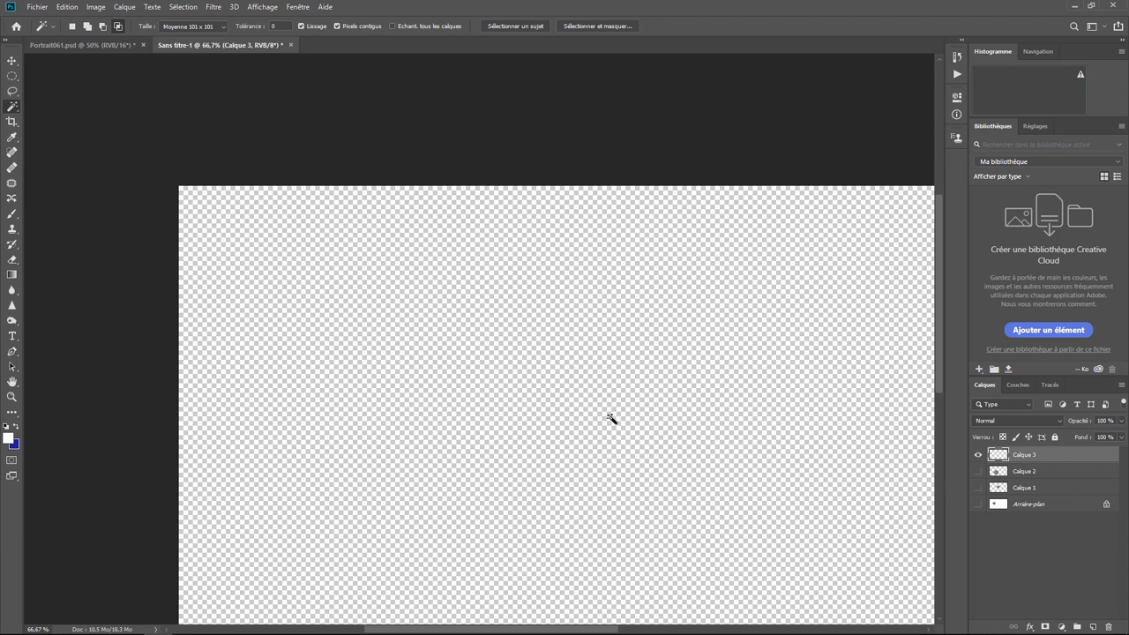
left_click(12, 274)
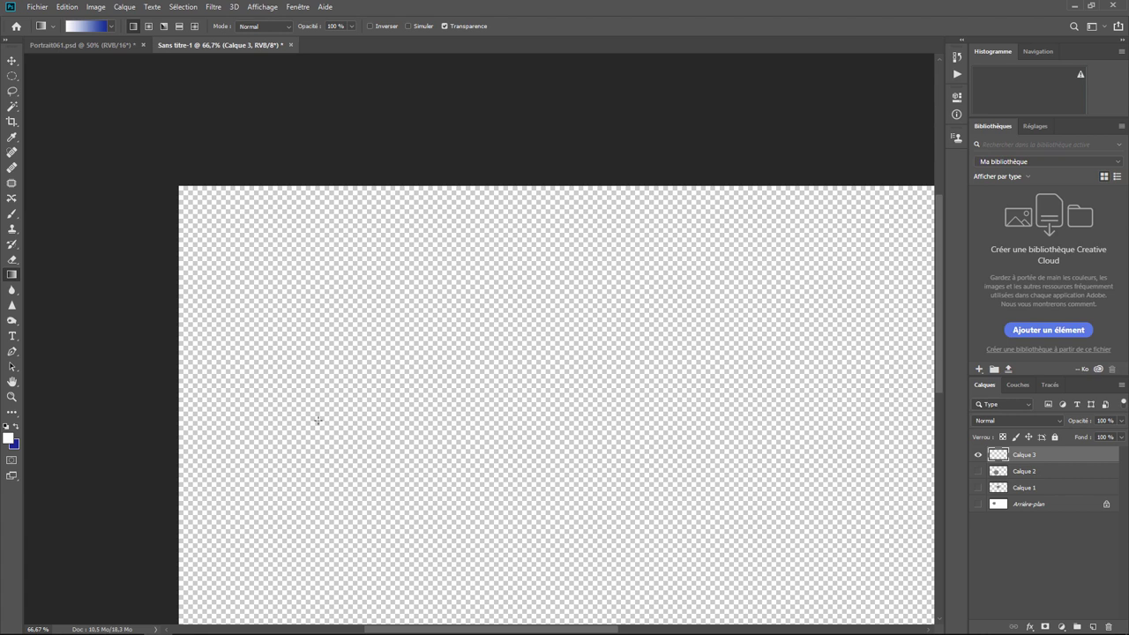
left_click_drag(246, 406, 861, 407)
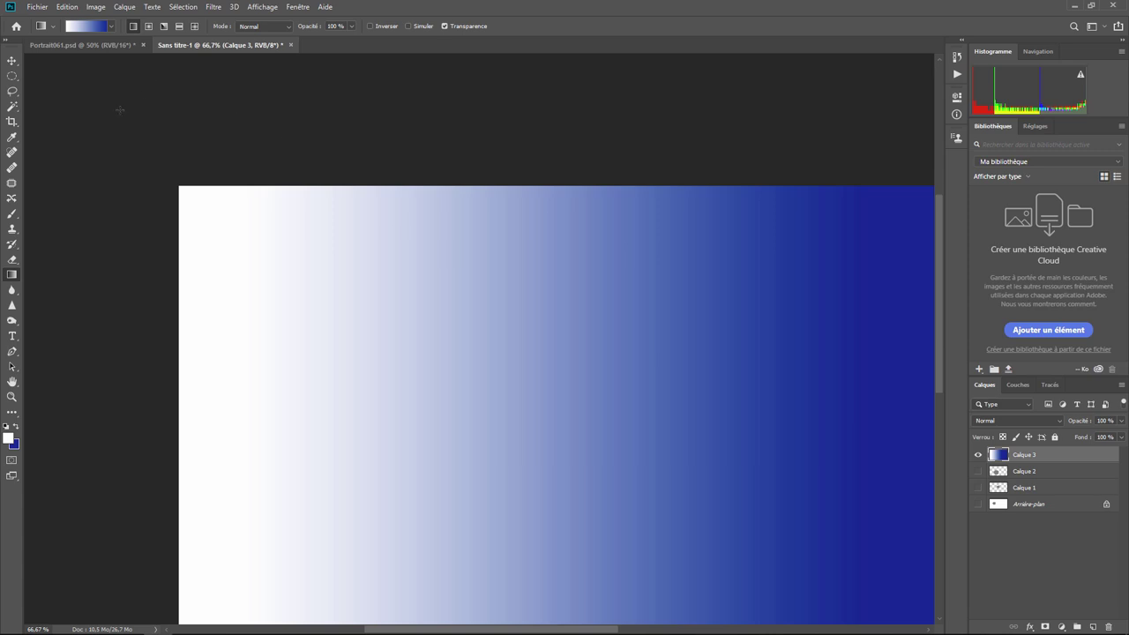
- Set the Magic Wand to Echantillon ponctuel, test-select a thin gradient band, then deselect
left_click(12, 107)
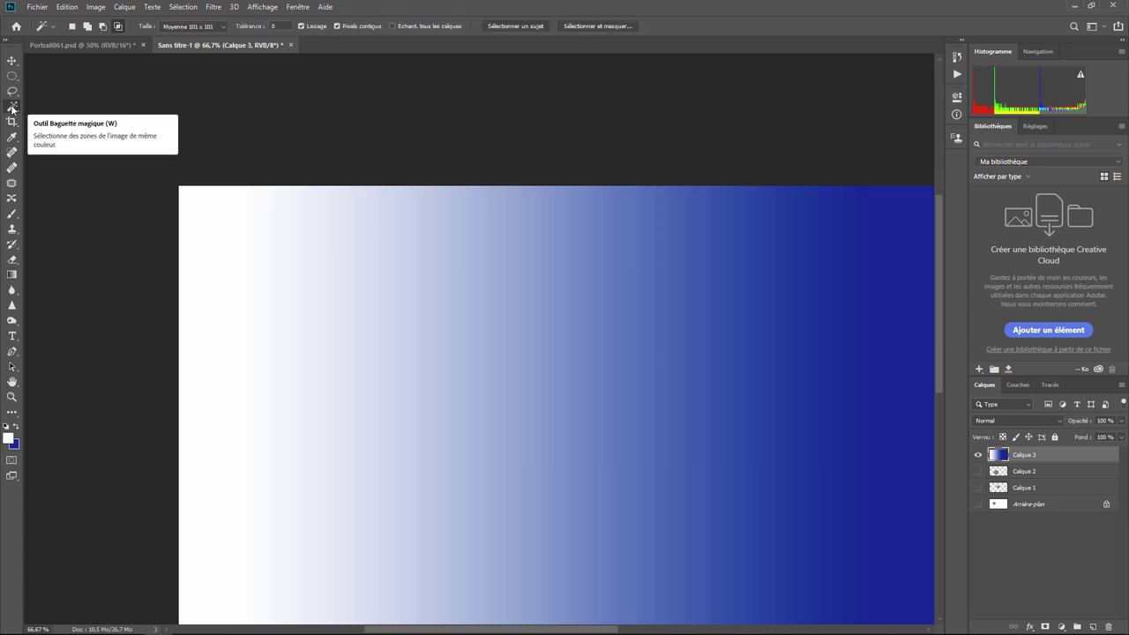
left_click(219, 27)
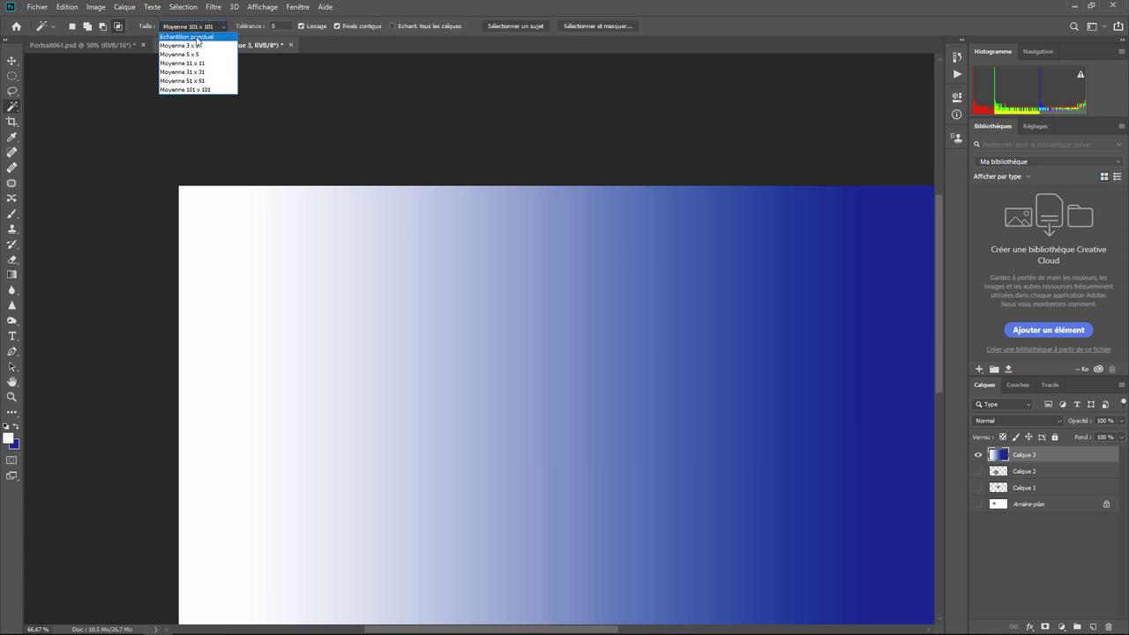
left_click(197, 37)
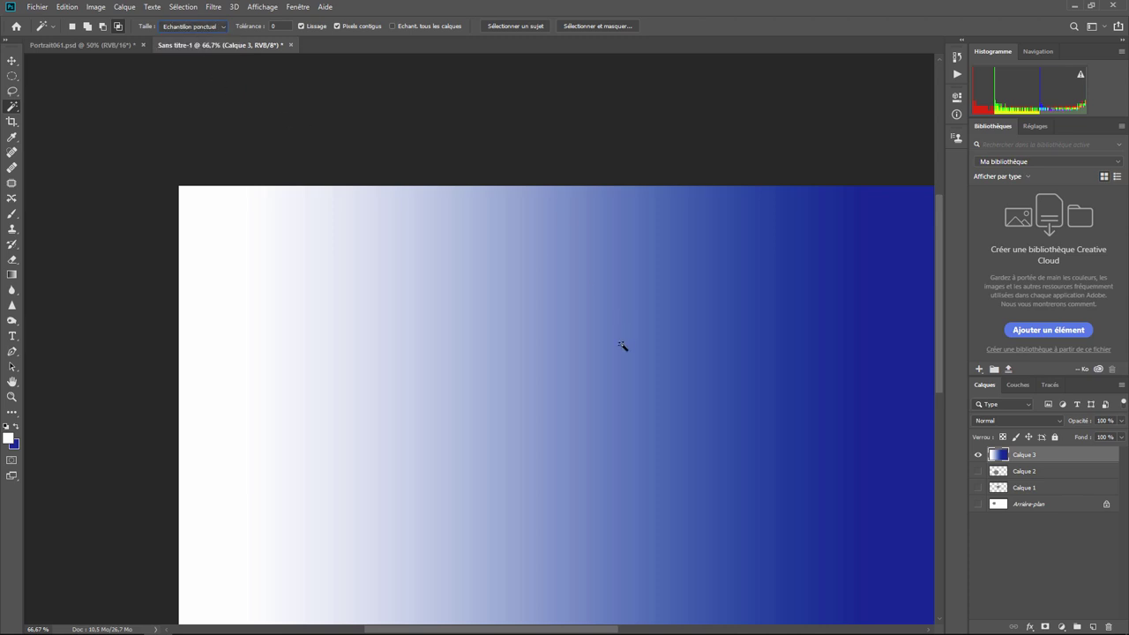
left_click(663, 379)
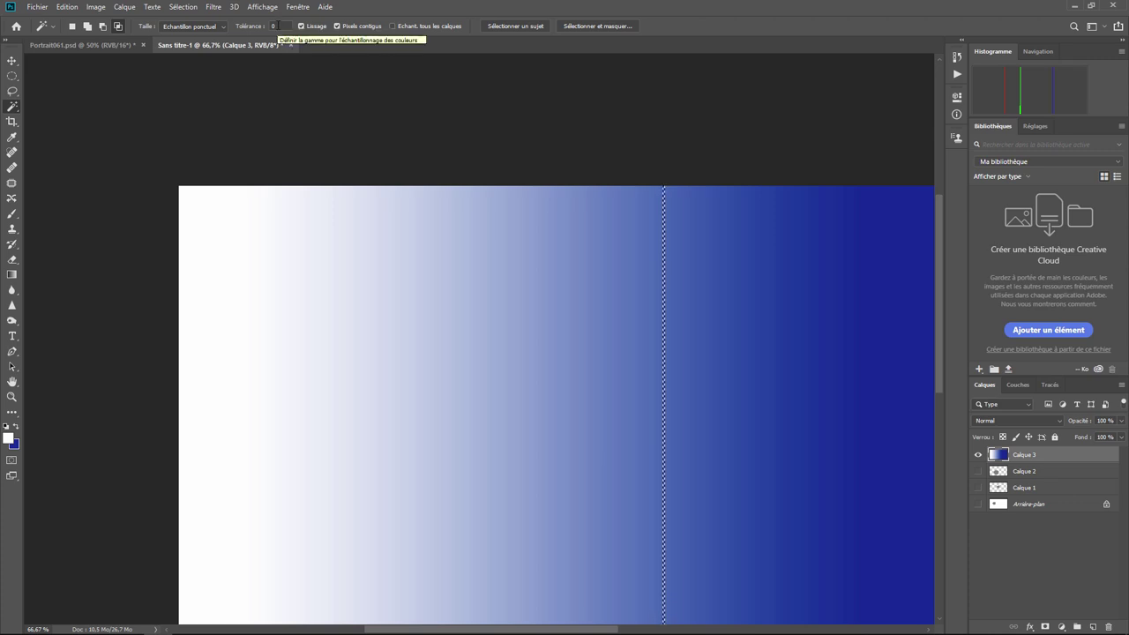
key("ctrl+d")
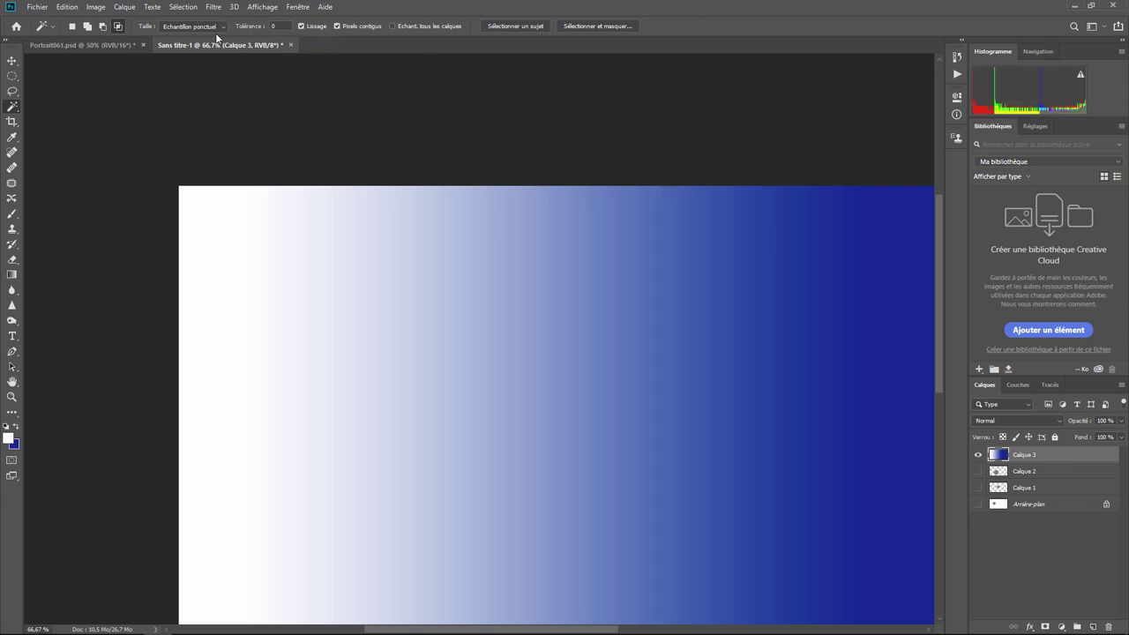
- Try Moyenne 101 x 101 sampling on the gradient, then clear the selection
left_click(209, 29)
left_click(198, 89)
left_click(695, 390)
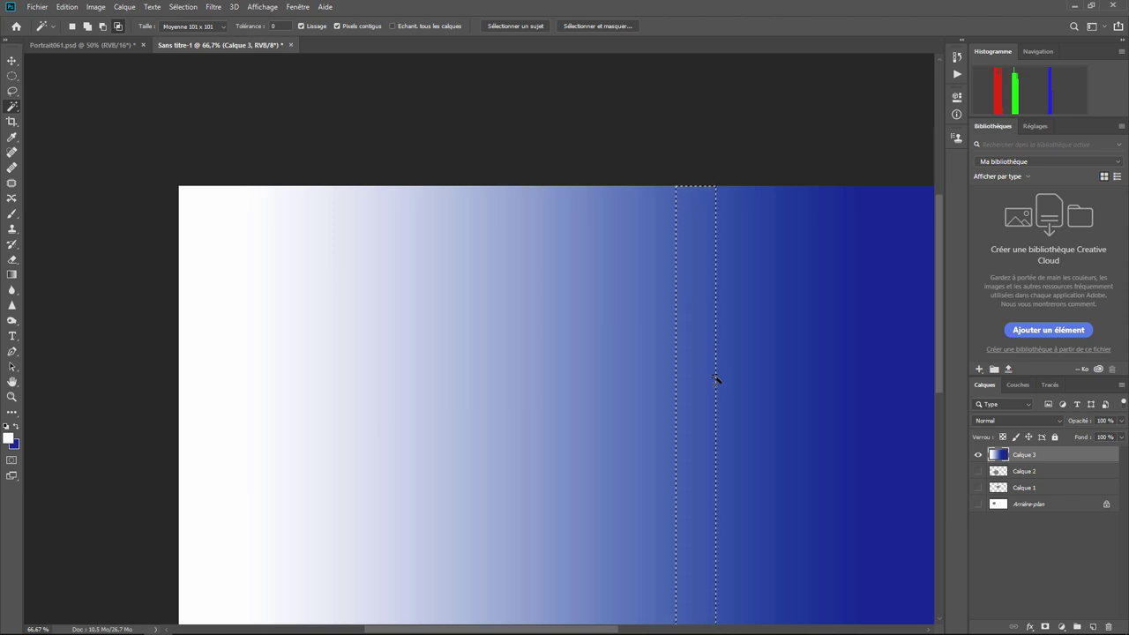
key("ctrl+d")
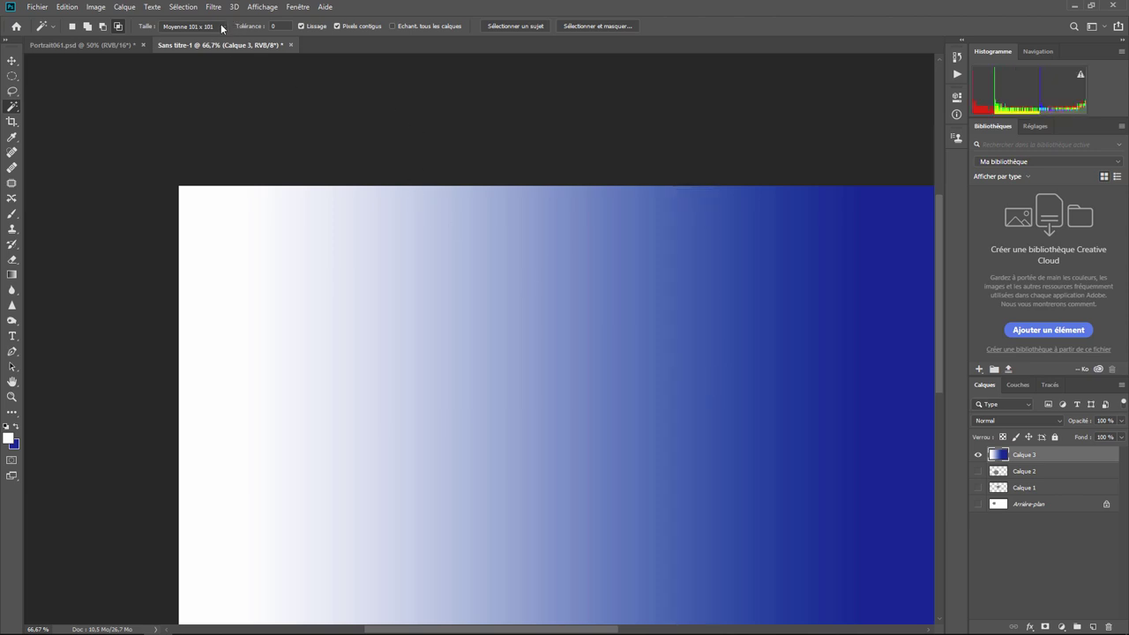
- Return to Echantillon ponctuel, test a thin gradient band, and clear the selection
left_click(222, 28)
left_click(186, 36)
left_click(717, 360)
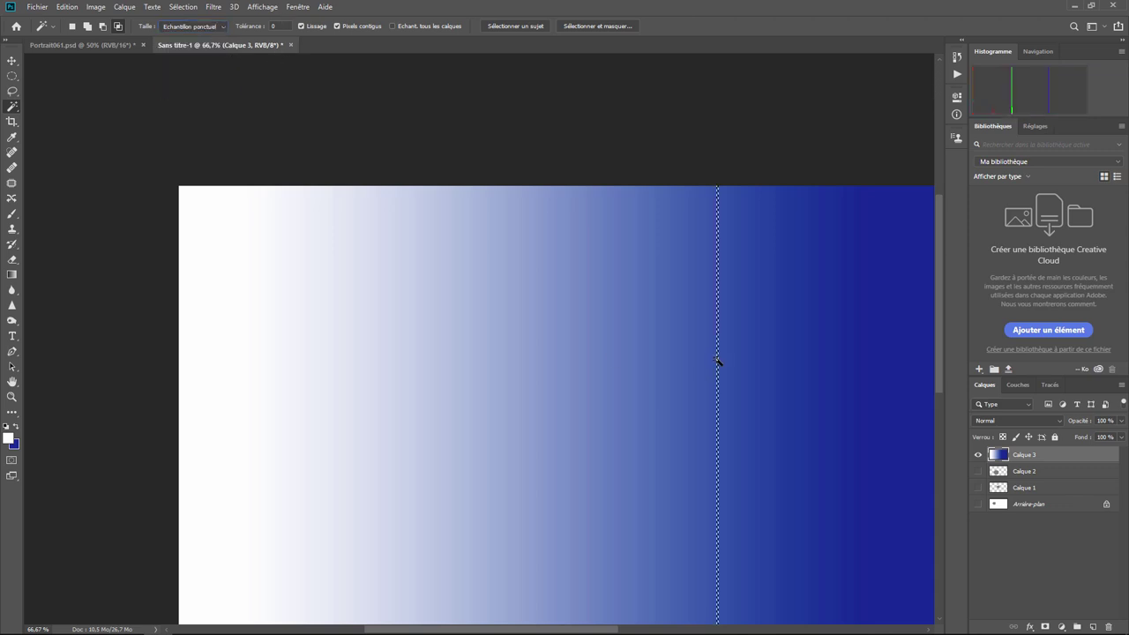
key("ctrl+d")
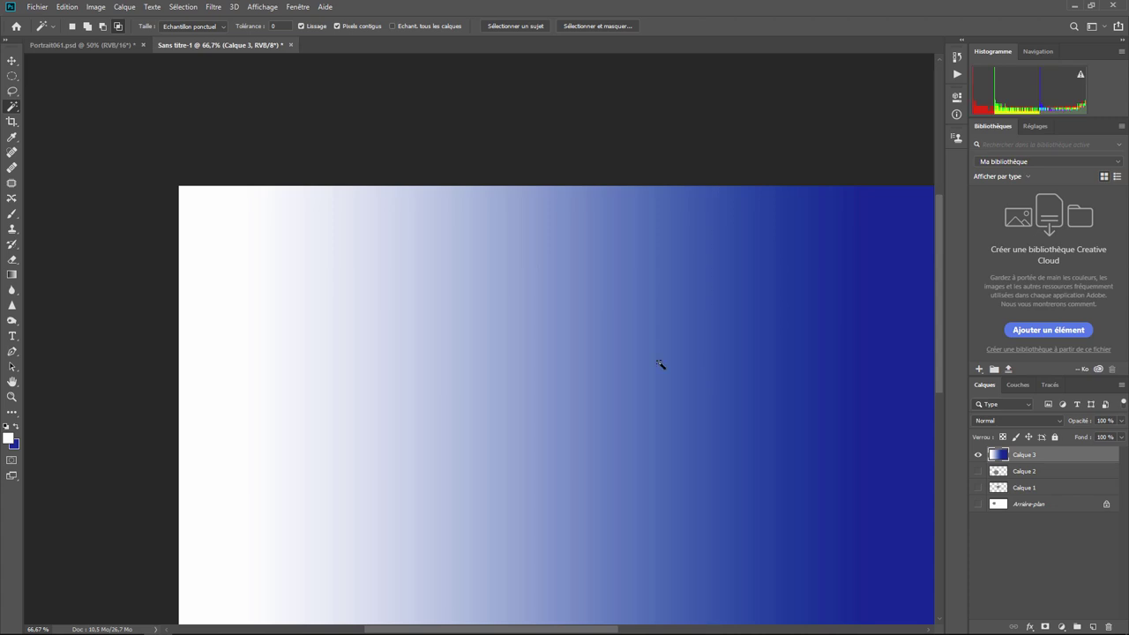
- Test the gradient at tolerance 128, then select one narrow blue band at tolerance 10
left_click(282, 27)
type("3")
left_click(704, 420)
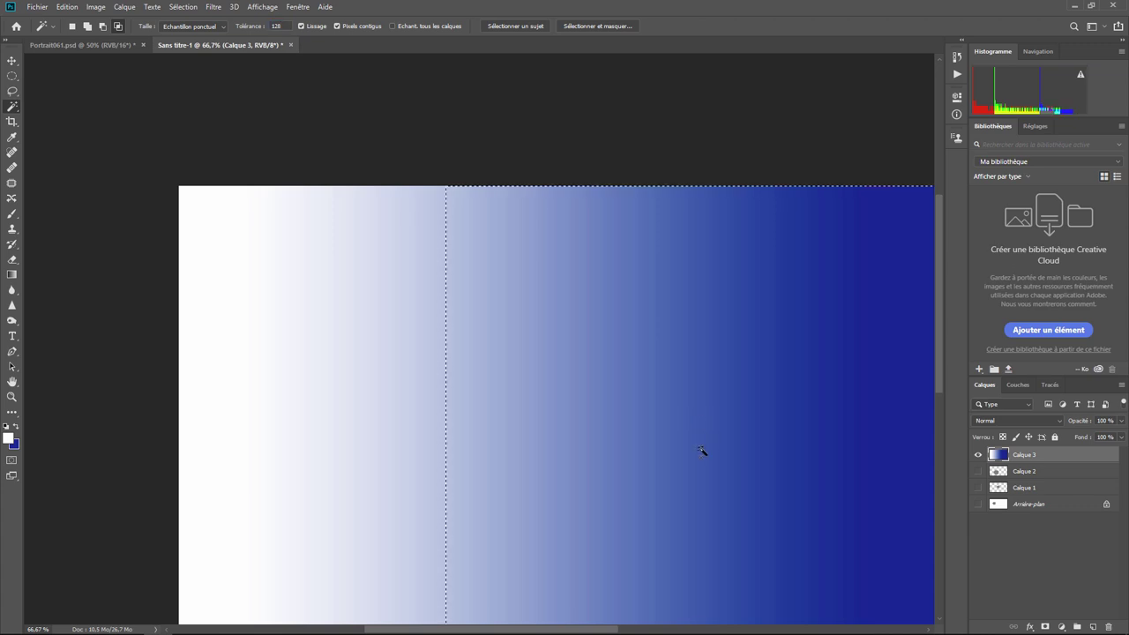
key("ctrl+minus")
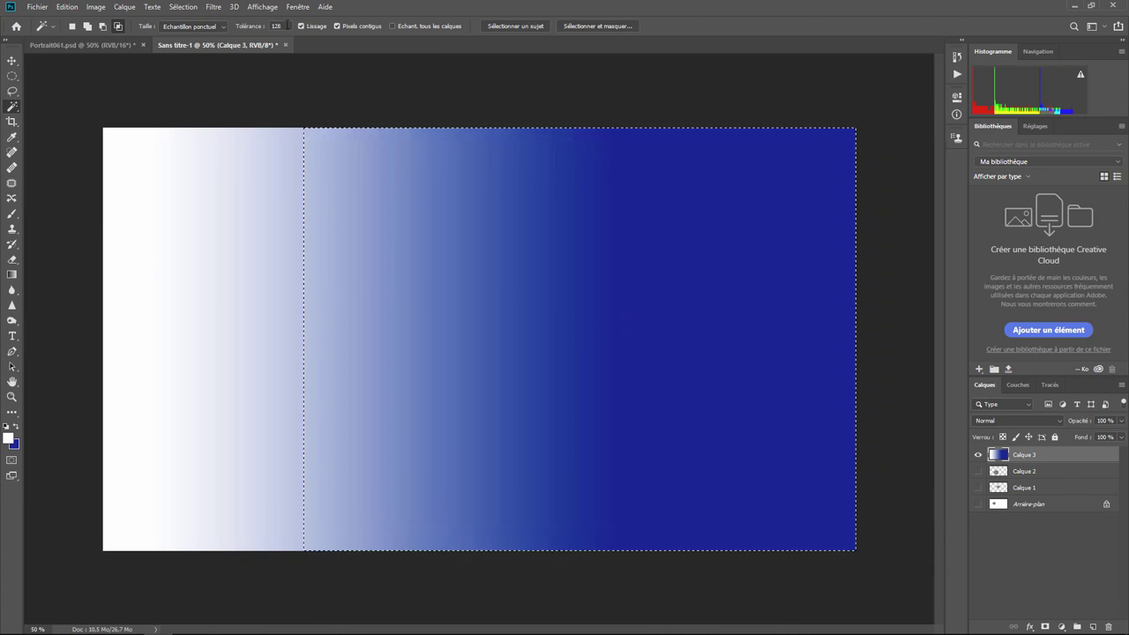
type("10")
key("Return")
left_click(579, 294)
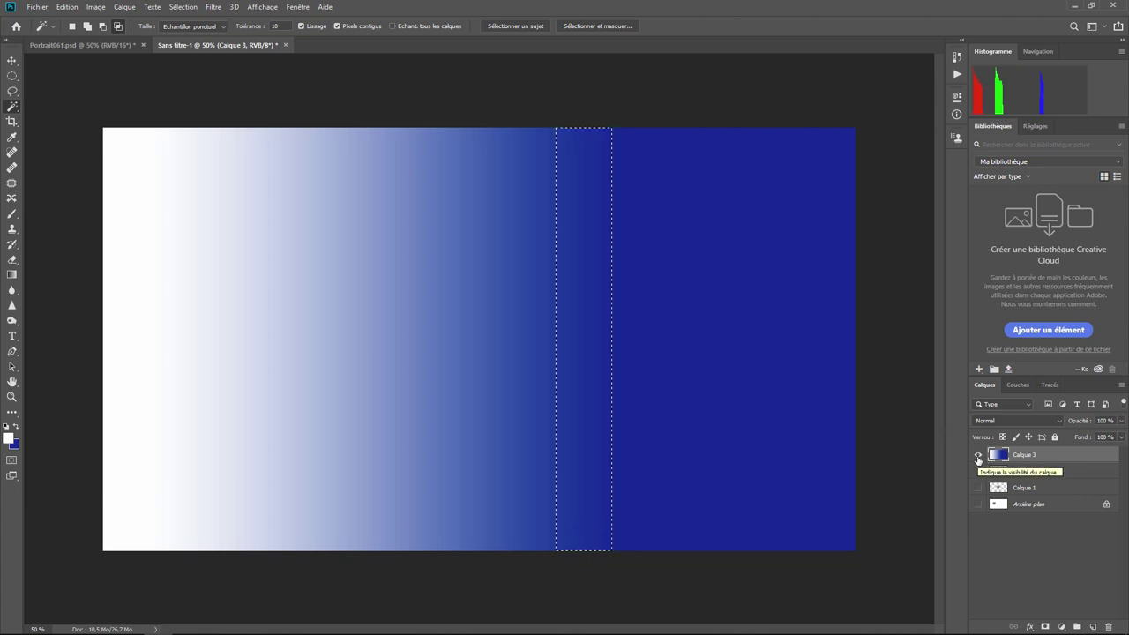
- Hide gradient layer Calque 3, show Calque 2, and clear the selection
left_click(977, 454)
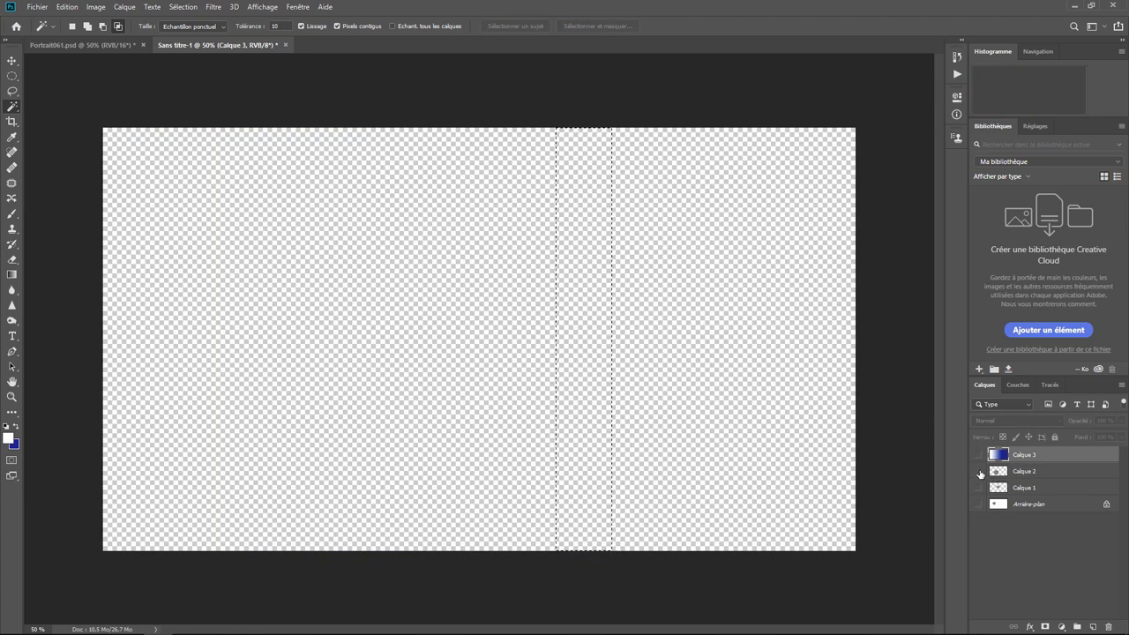
left_click(978, 471)
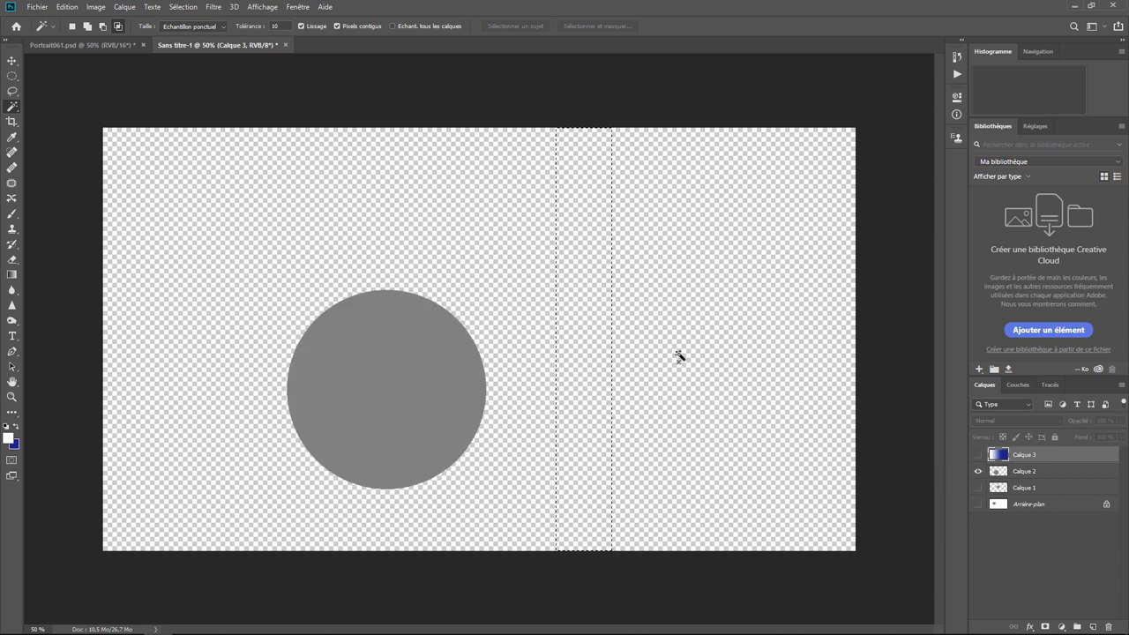
key("ctrl+d")
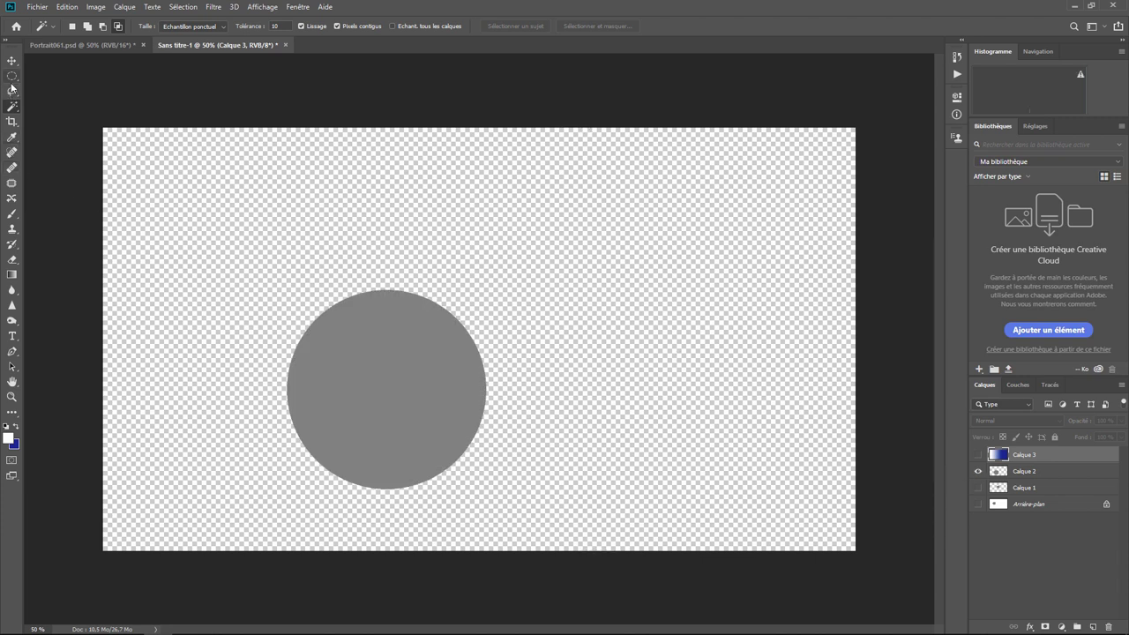
- Draw a second circle right of the grey one on Calque 2 and fill it with 50% grey
left_click(11, 75)
left_click_drag(591, 232, 748, 389)
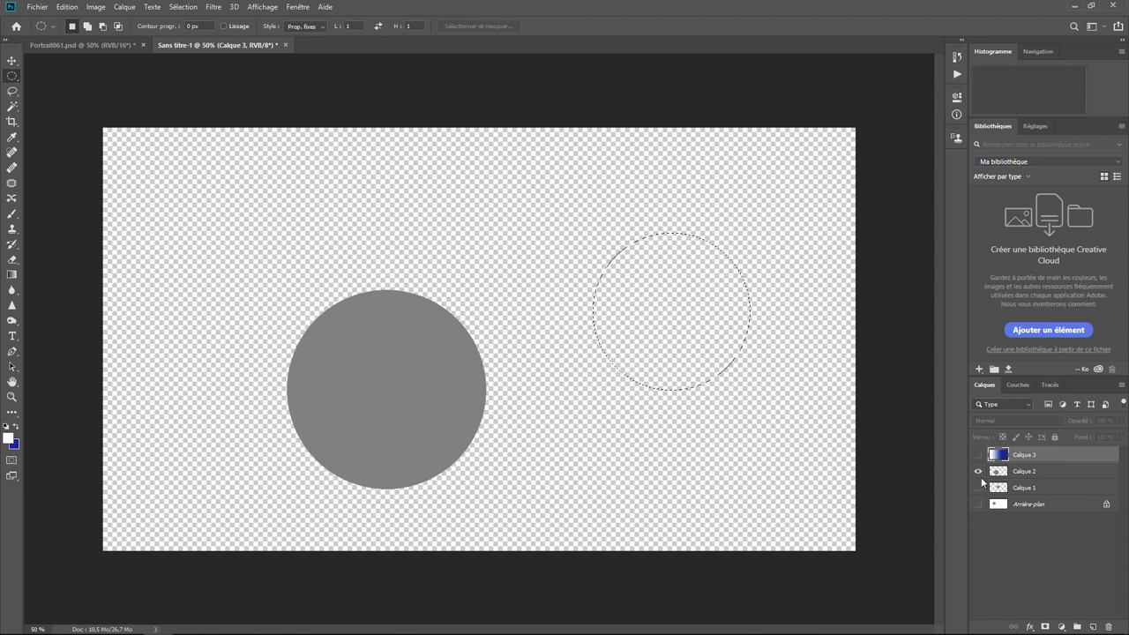
left_click(68, 7)
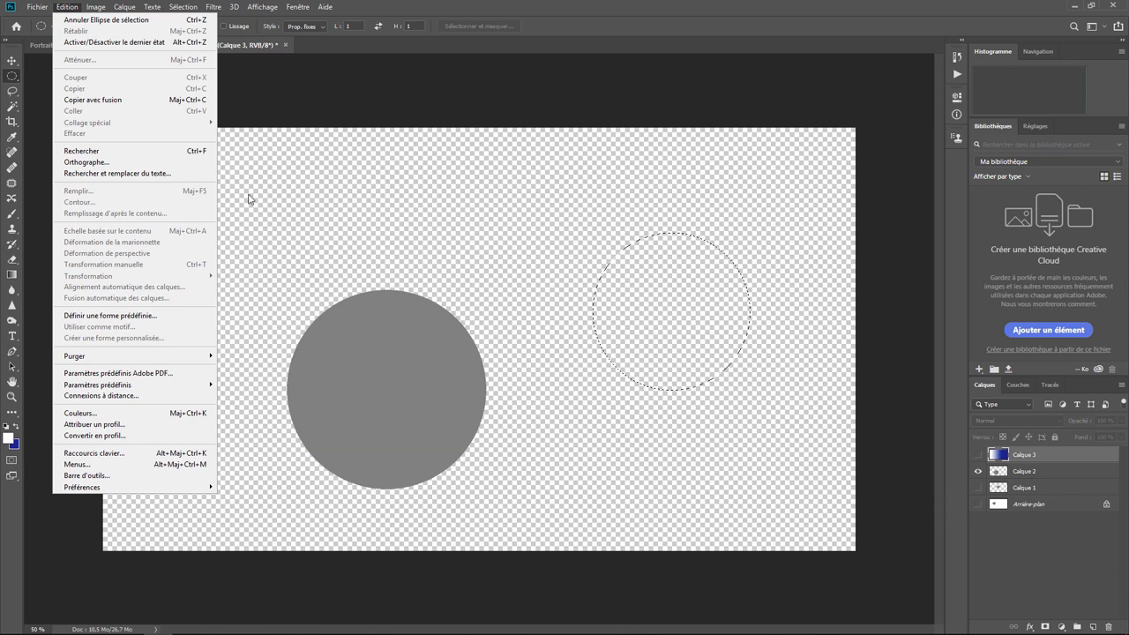
left_click(1045, 471)
left_click(1045, 472)
left_click(67, 7)
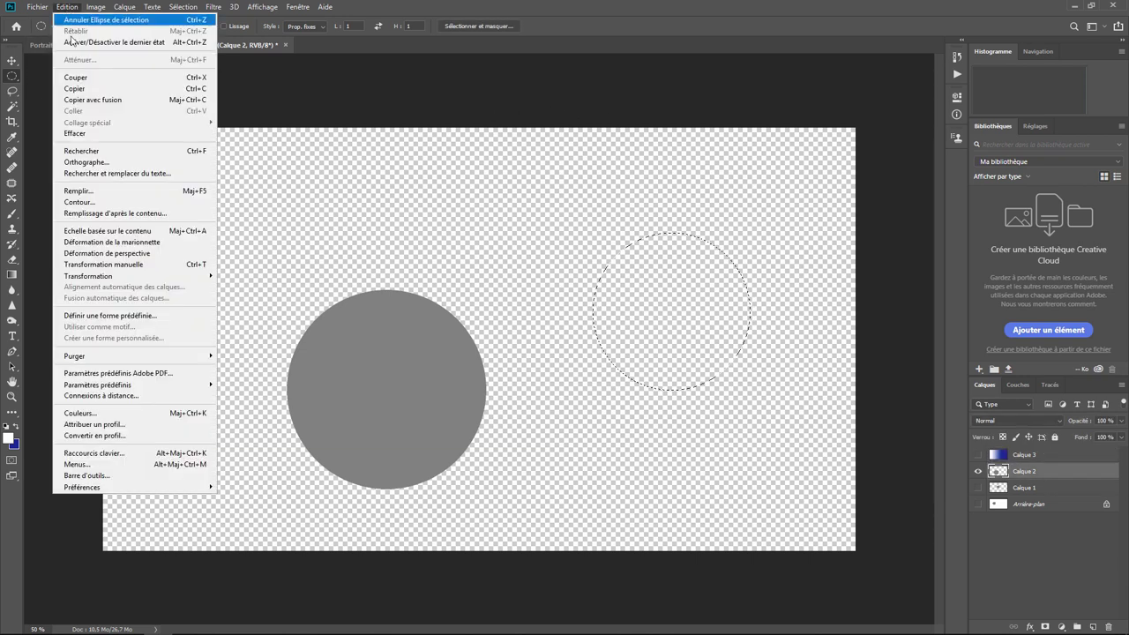
left_click(78, 191)
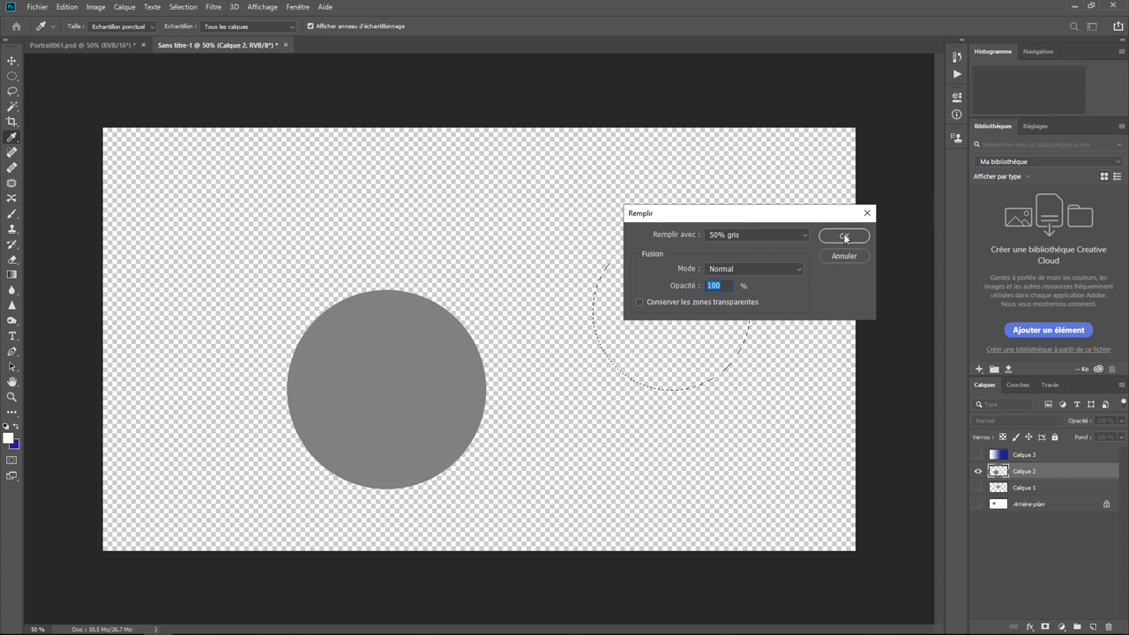
left_click(843, 236)
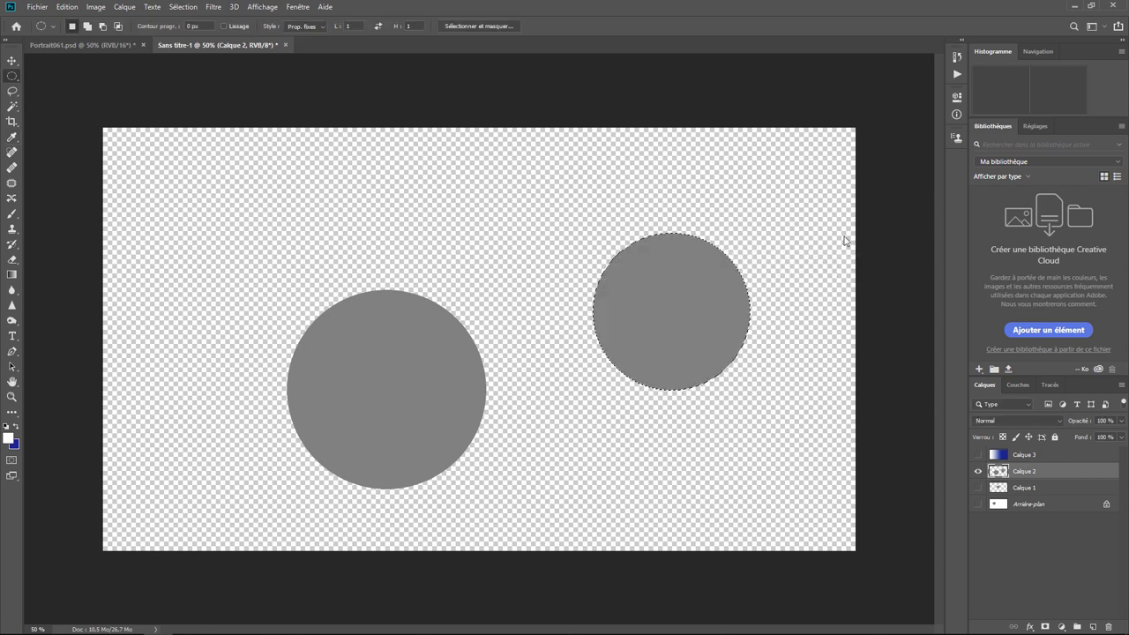
left_click(615, 140)
left_click(12, 106)
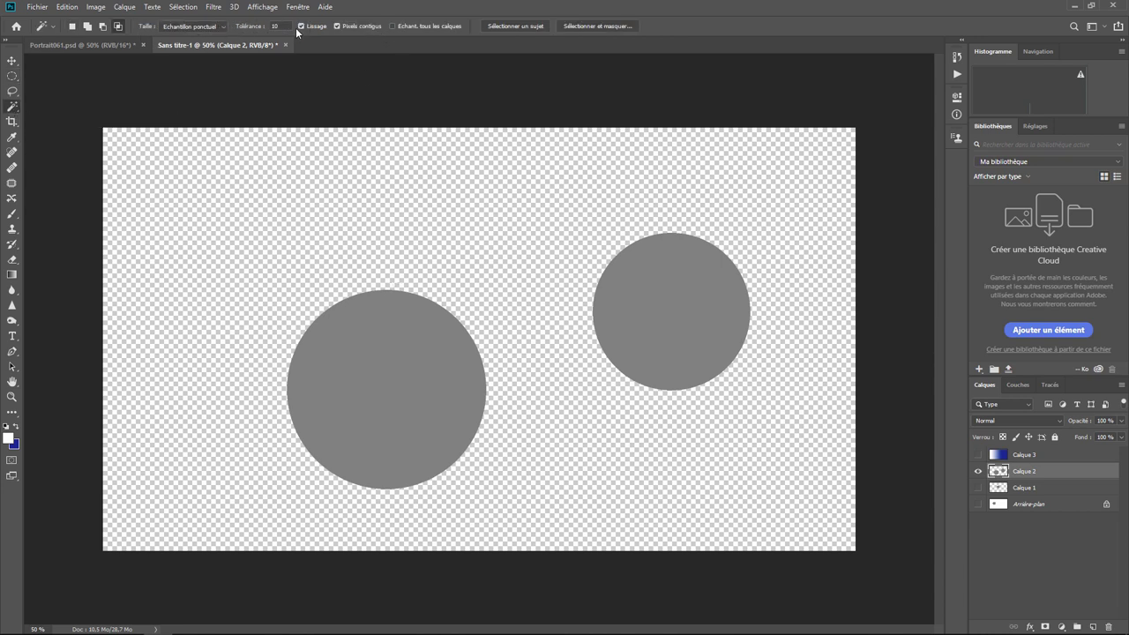
- With New Selection mode and Contiguous off, select both grey circles with one click
left_click(73, 25)
left_click(392, 382)
key("ctrl+d")
left_click(387, 382)
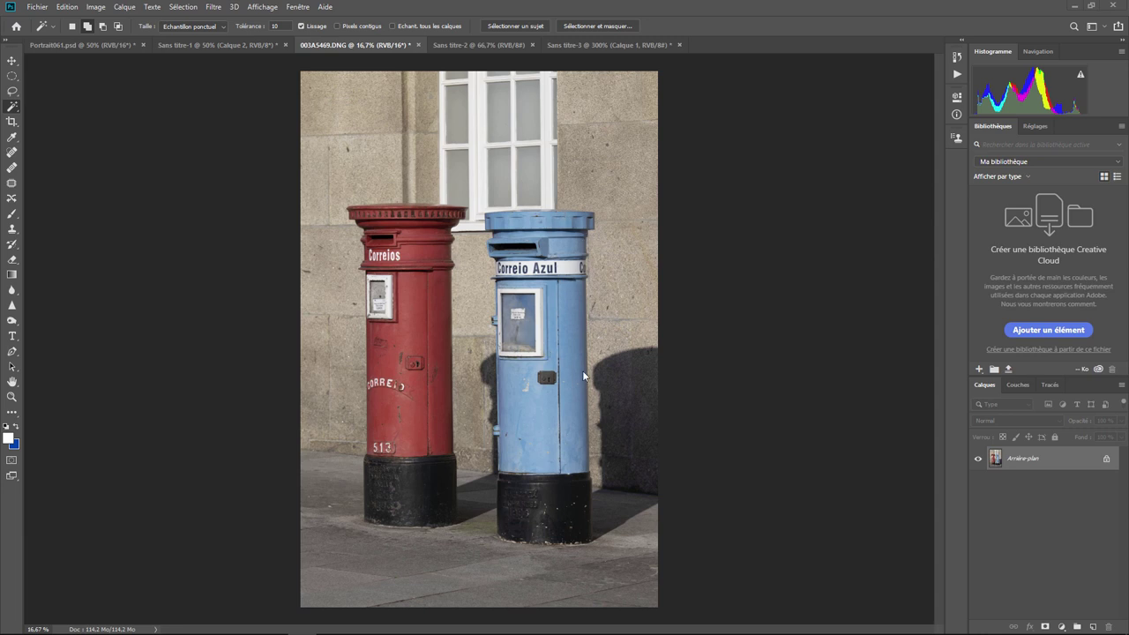
- Select the blue post box by colour using 31 x 31 Average sampling with Contiguous off
left_click(212, 30)
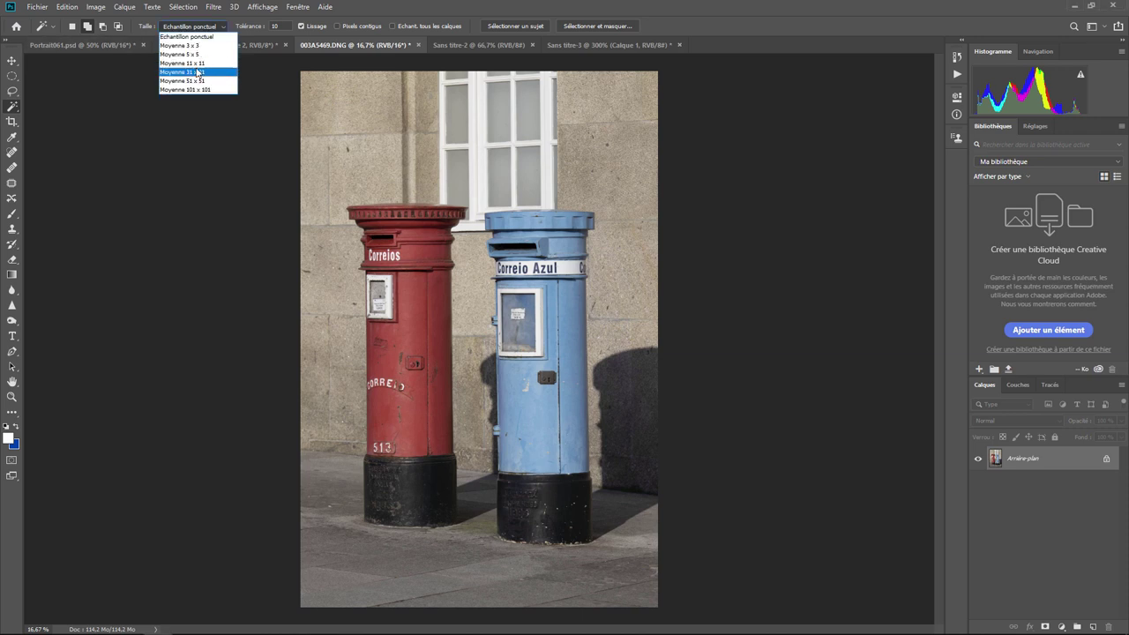
left_click(197, 73)
key("ctrl+plus")
key("ctrl+plus")
key("ctrl+plus")
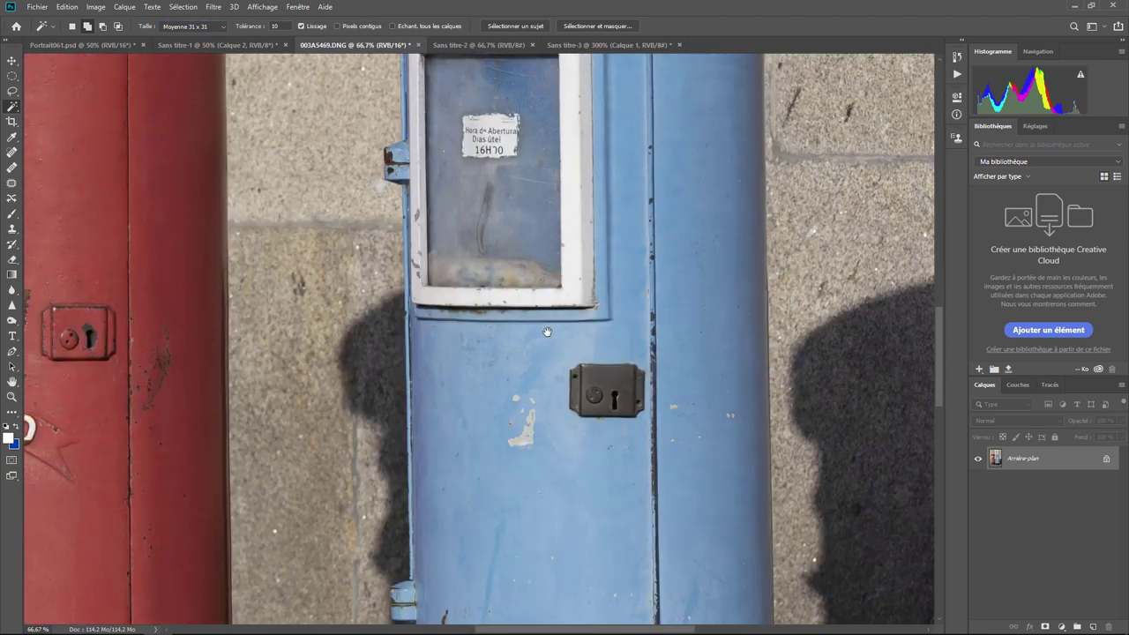
left_click_drag(709, 454, 520, 303)
left_click_drag(554, 503, 607, 453)
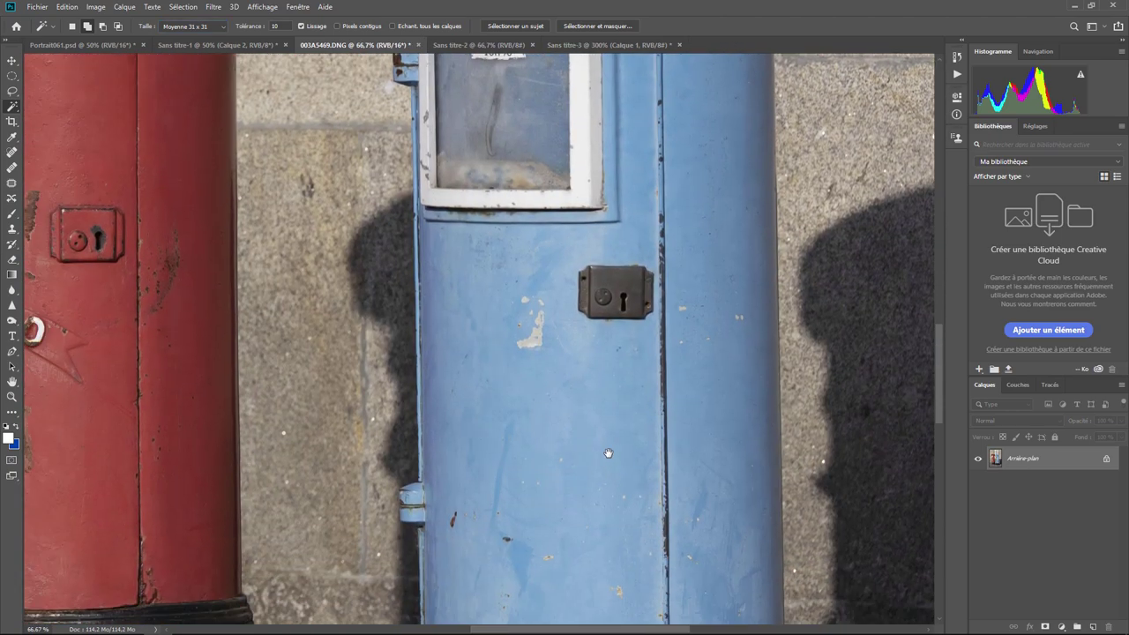
key("ctrl+minus")
key("ctrl+minus")
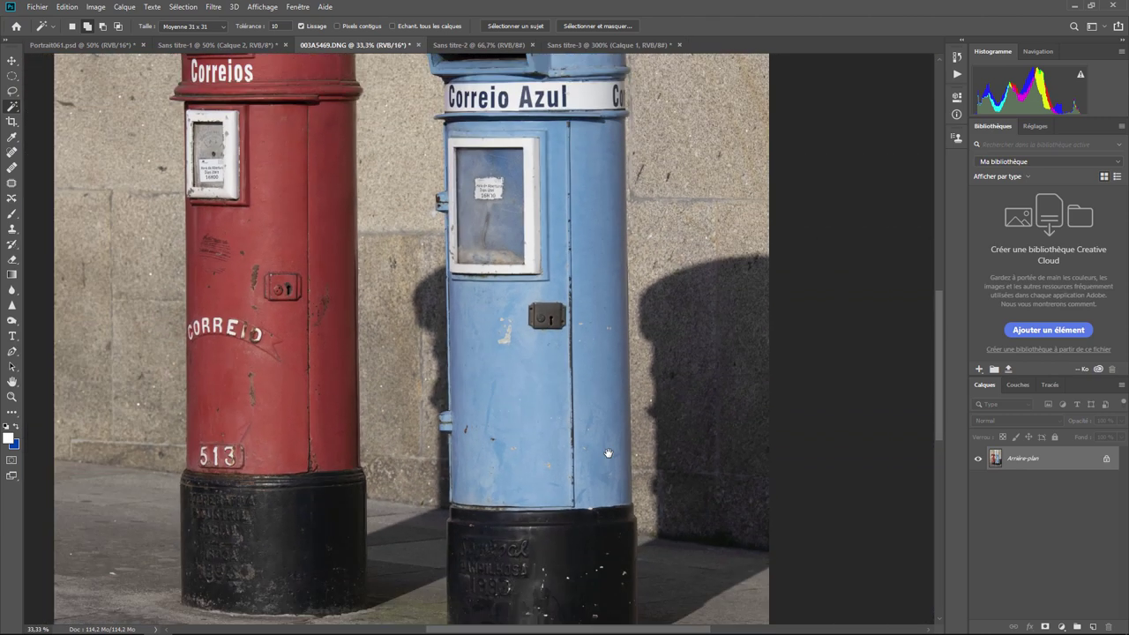
key("ctrl+minus")
type("20")
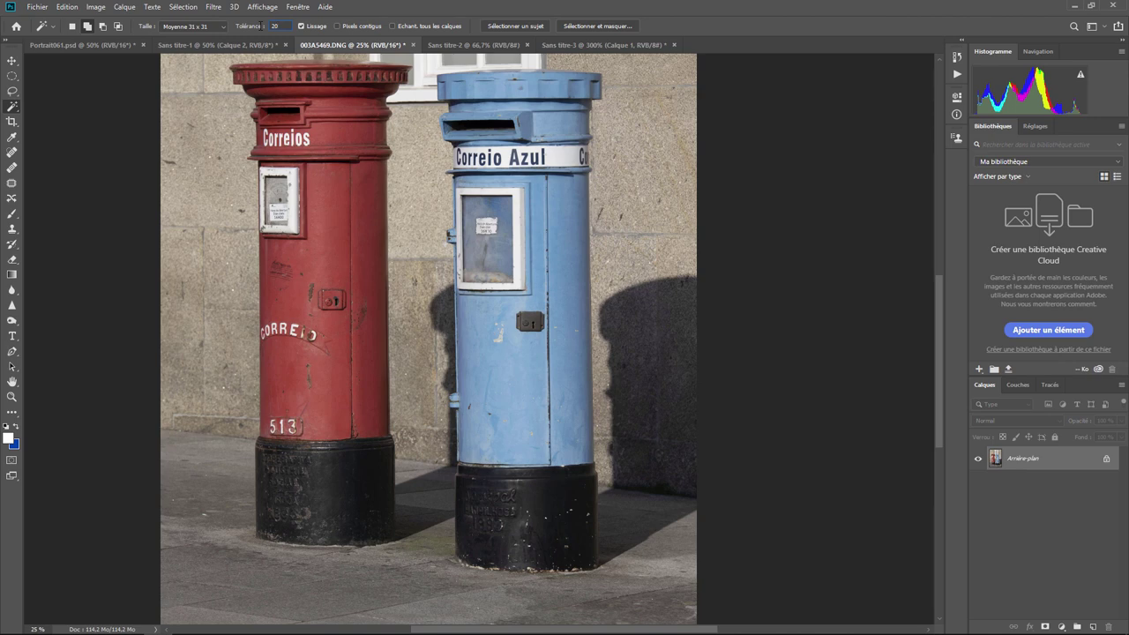
left_click(360, 28)
left_click(337, 26)
left_click(72, 27)
left_click(513, 438)
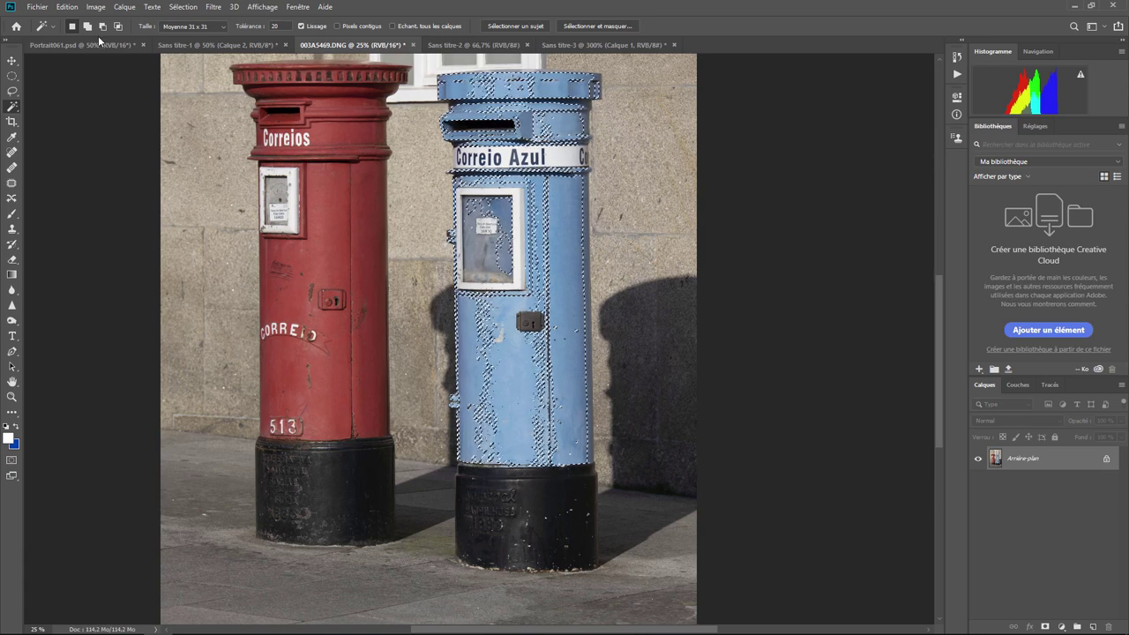
- In Add to Selection mode, add more of the blue box, undoing the spill onto shadows
left_click(87, 26)
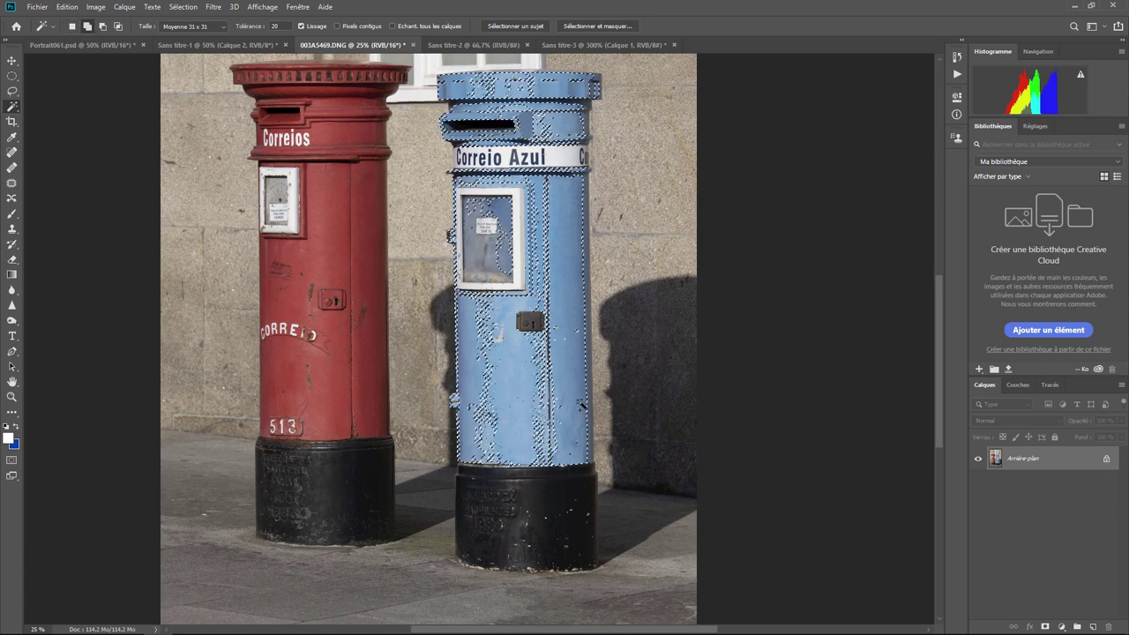
key("ctrl+plus")
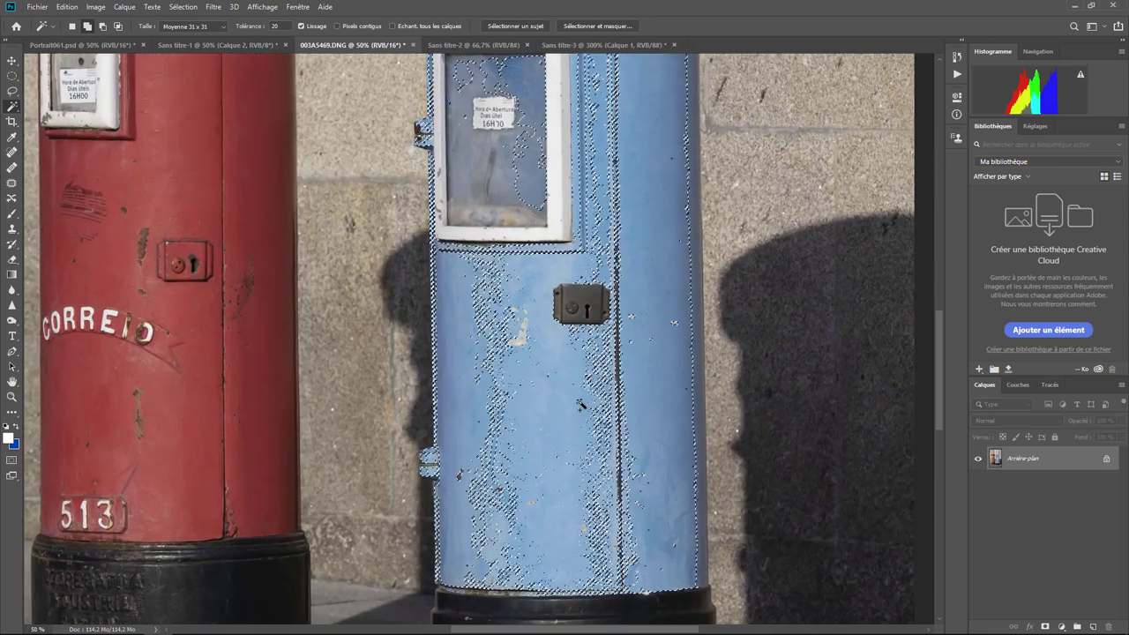
key("ctrl+plus")
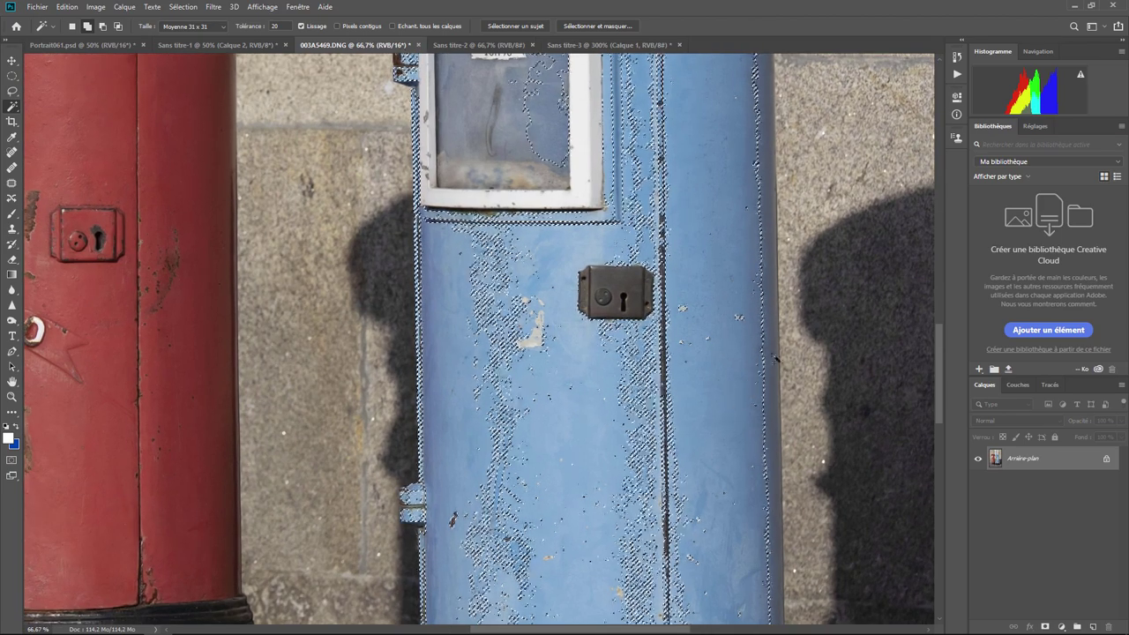
left_click(621, 300, "shift")
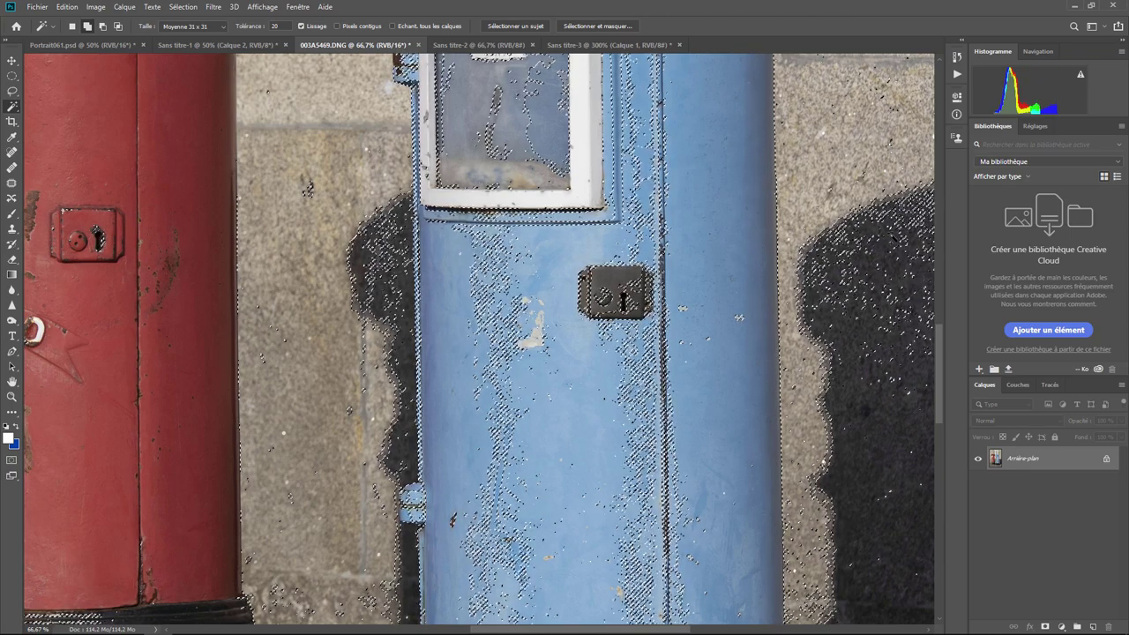
key("ctrl+z")
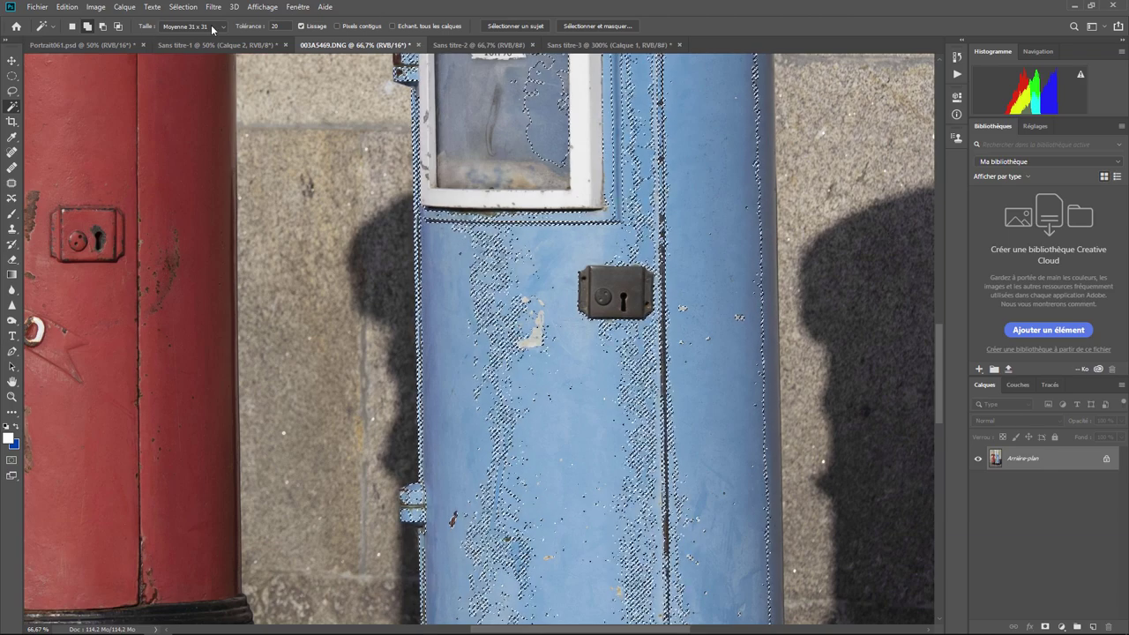
- With Point Sample, add the pipe edge, blue surface and speckled gaps to the selection
left_click(192, 27)
left_click(203, 37)
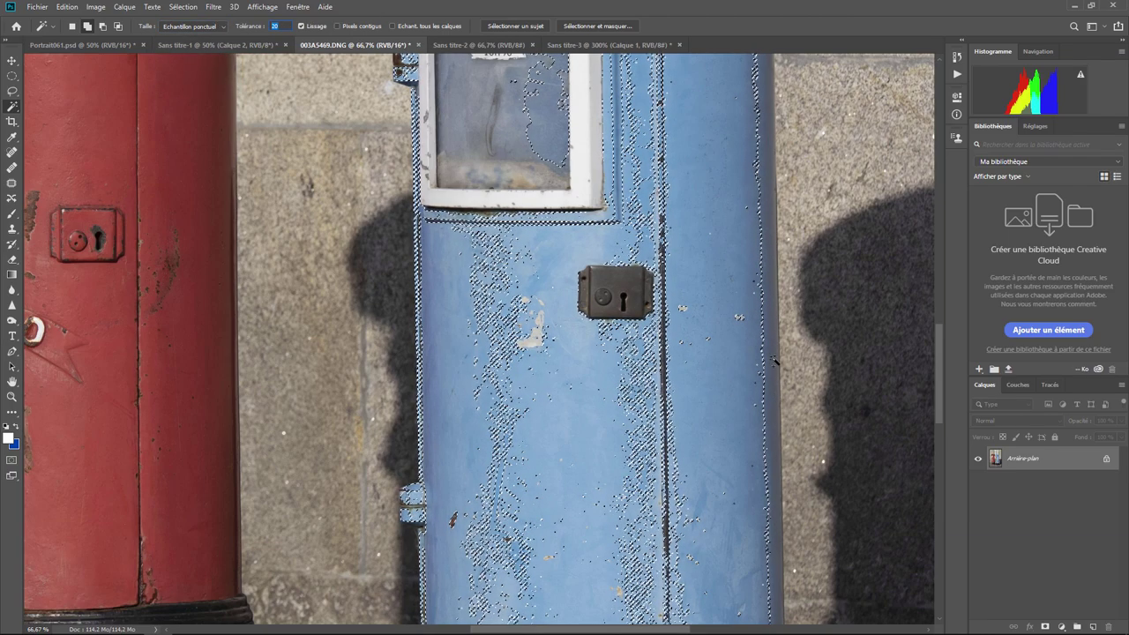
left_click(770, 405)
left_click(783, 377)
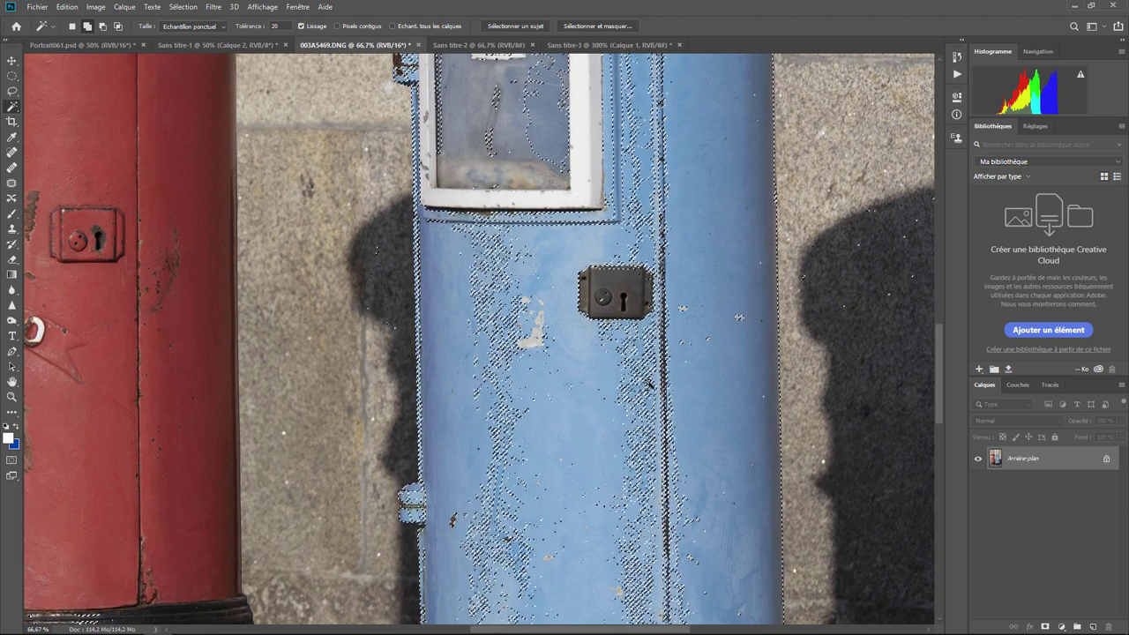
left_click(577, 344)
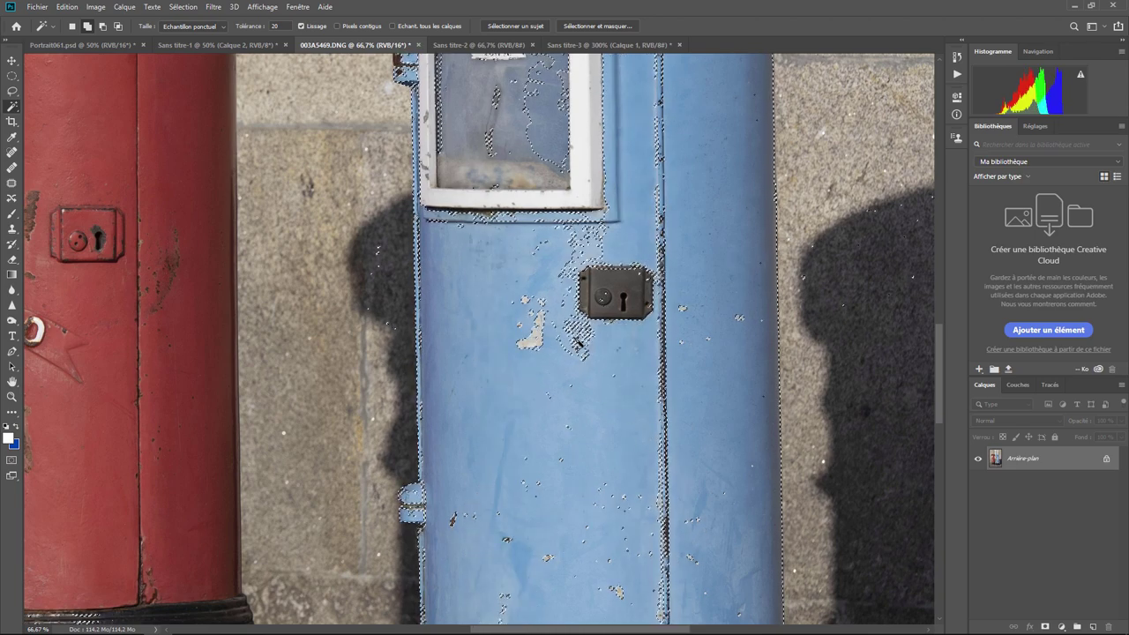
left_click(578, 342)
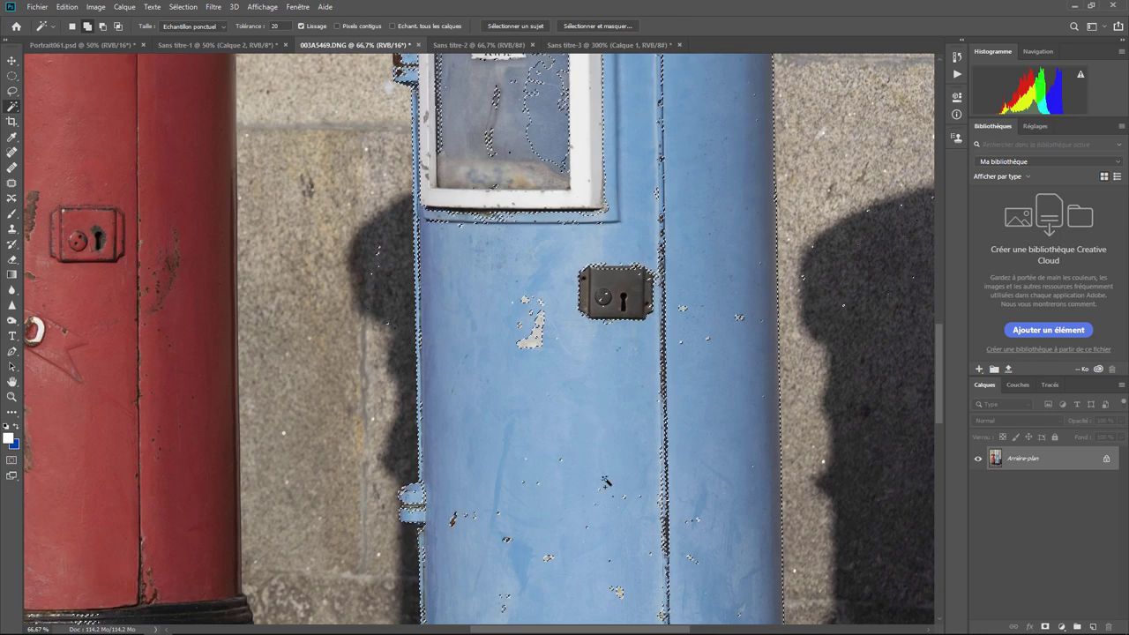
scroll(605, 481, "down", 3)
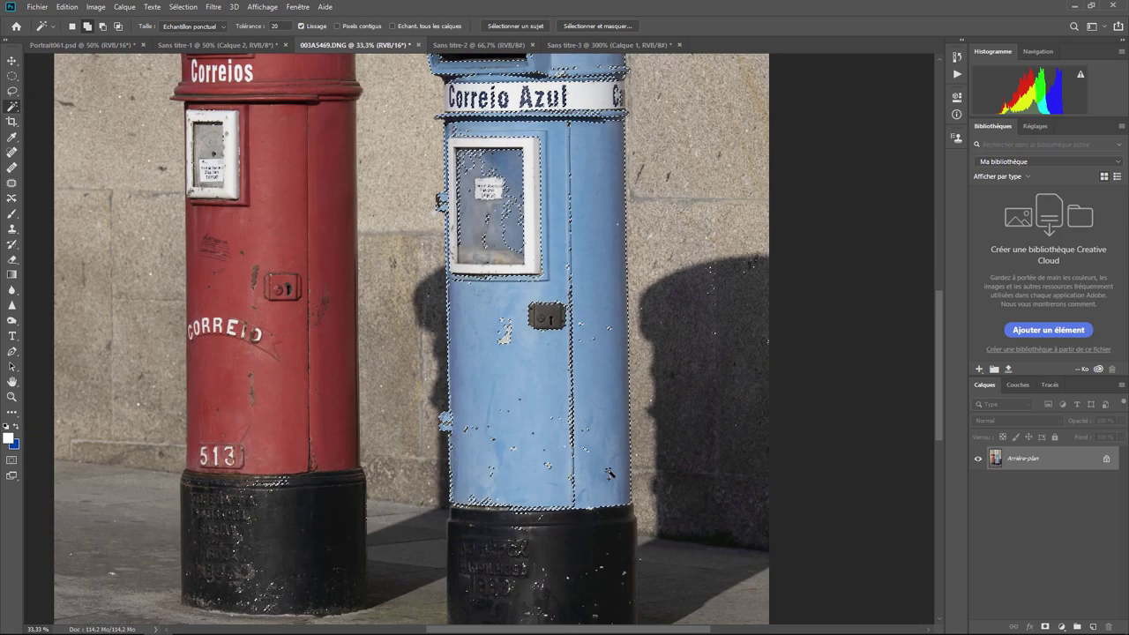
left_click_drag(590, 210, 586, 456)
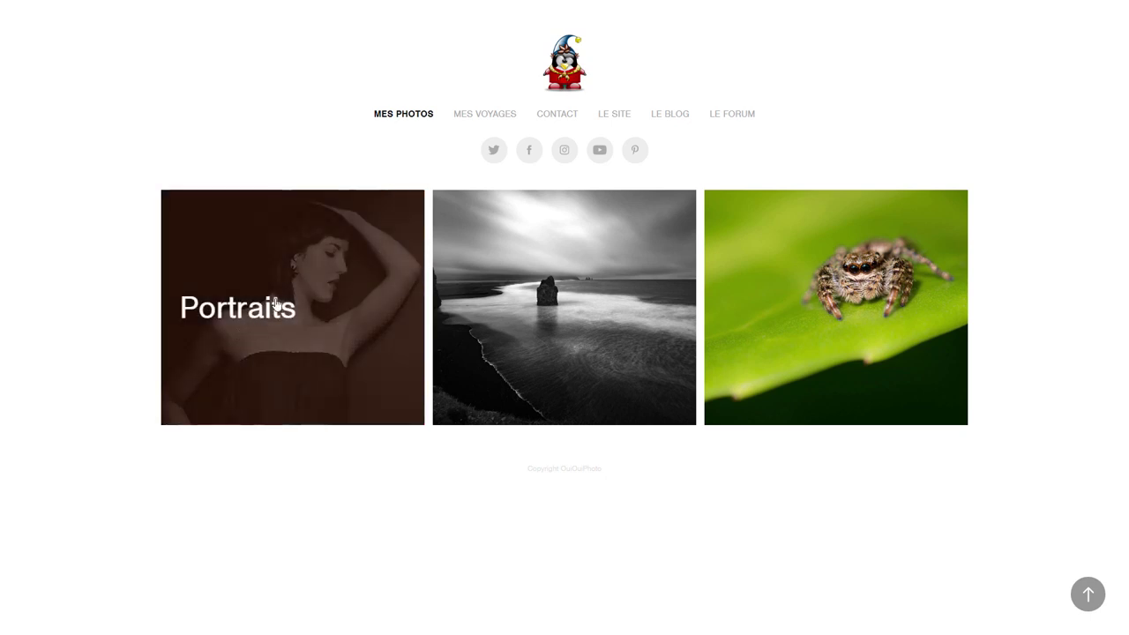
- Open the red-wall portrait from the Portraits gallery at full size
left_click(318, 344)
scroll(335, 343, "down", 4)
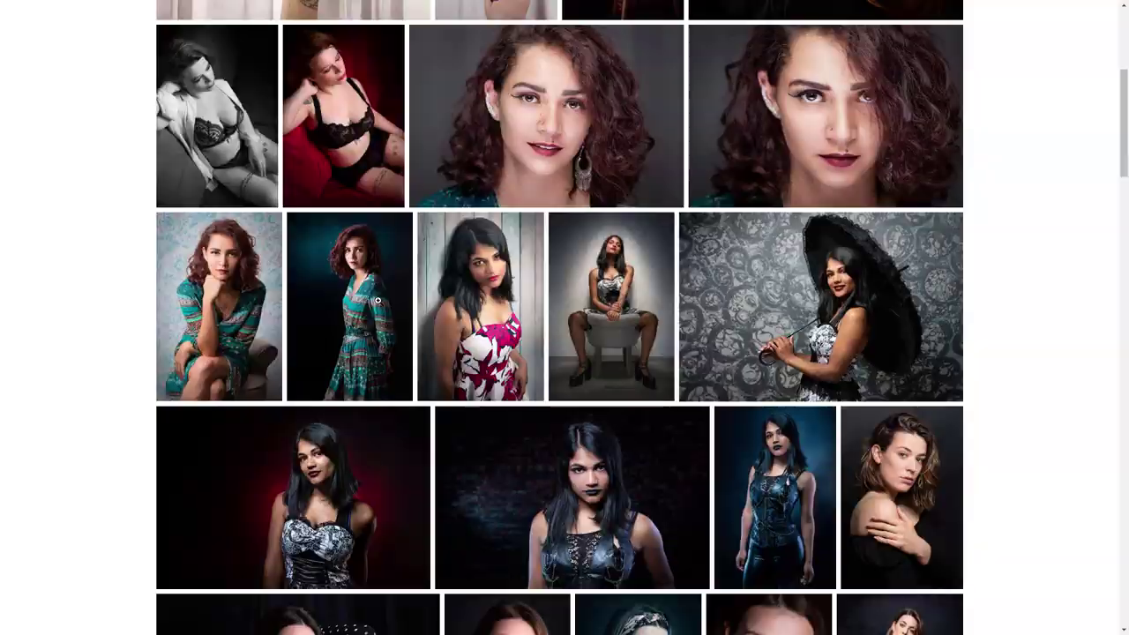
scroll(378, 300, "down", 7)
scroll(378, 300, "down", 3)
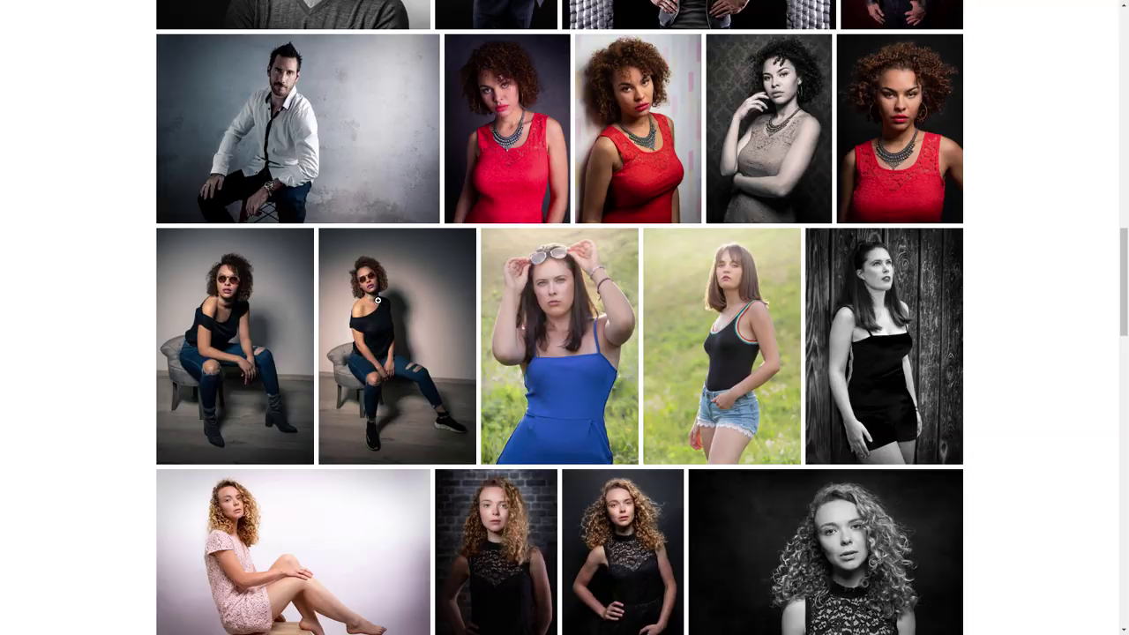
scroll(377, 299, "down", 4)
scroll(378, 301, "down", 4)
scroll(378, 301, "down", 3)
scroll(370, 317, "down", 2)
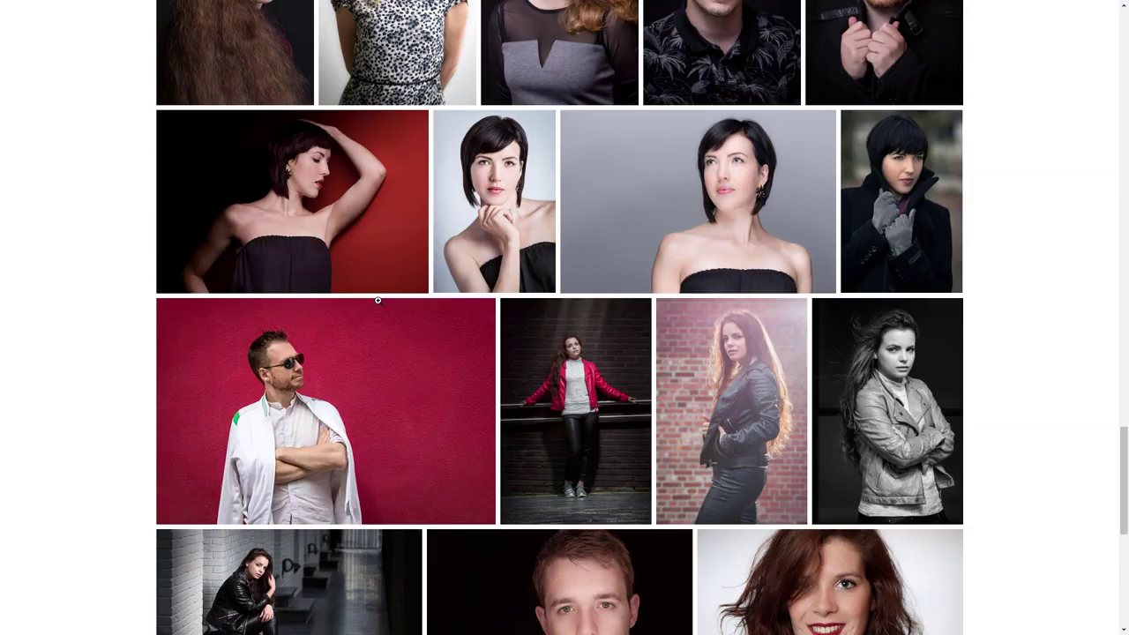
scroll(362, 335, "down", 1)
left_click(369, 340)
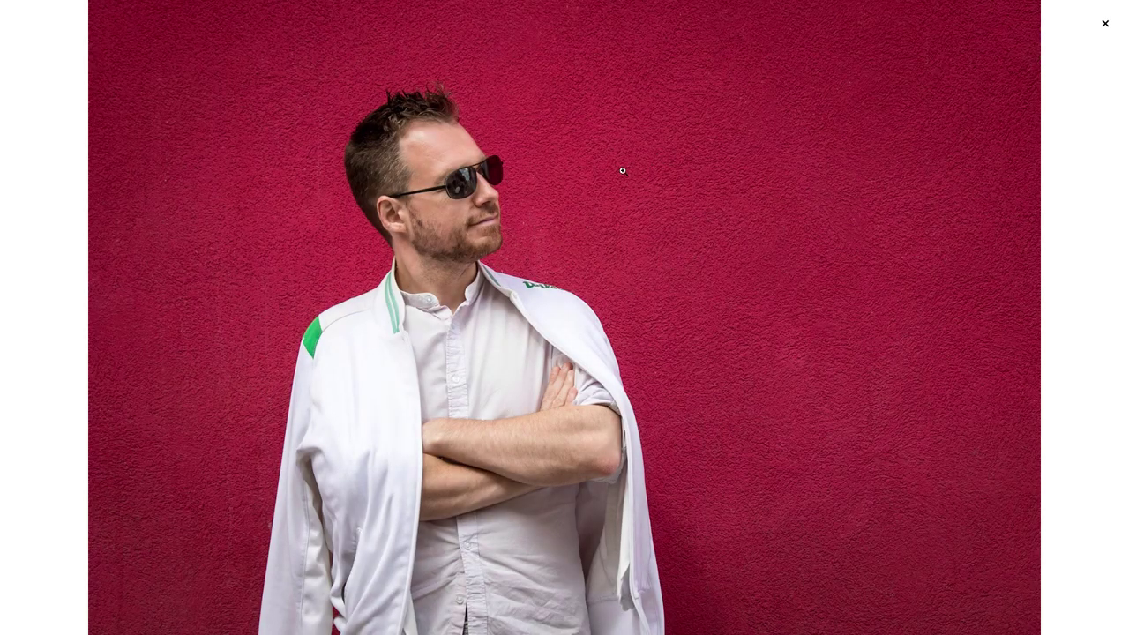
- Copy the portrait image and return to Photoshop
right_click(621, 170)
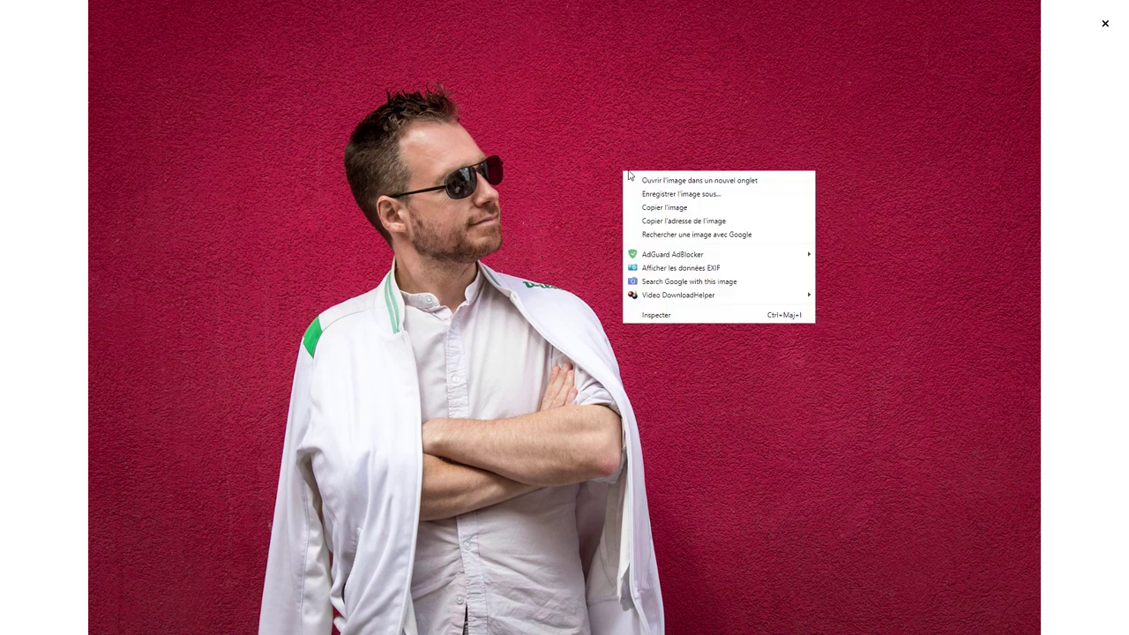
left_click(663, 208)
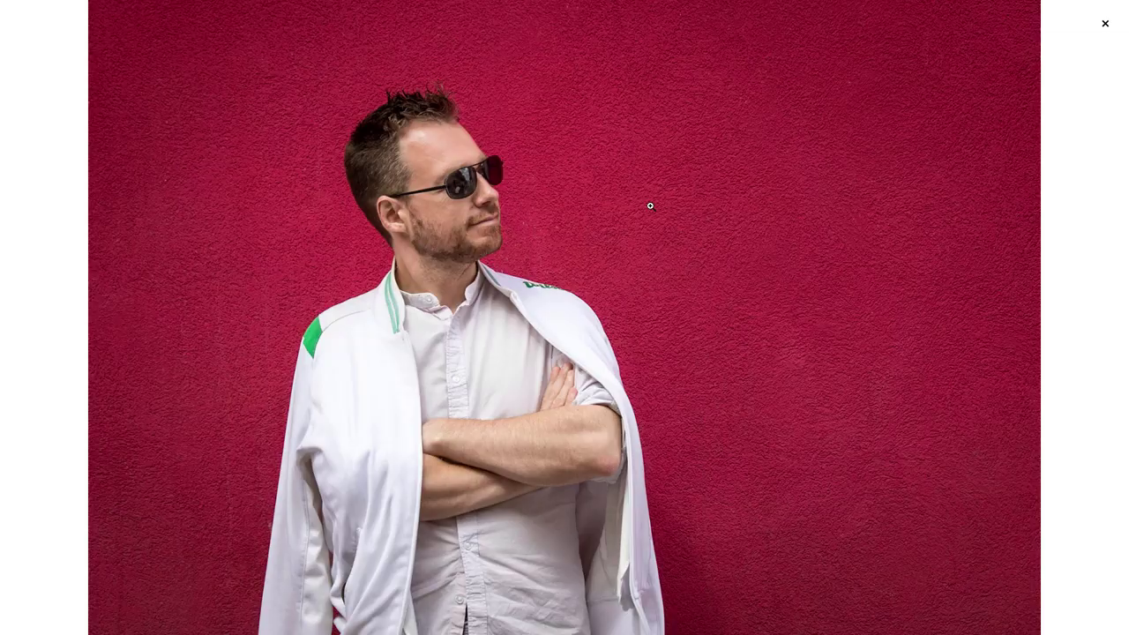
key("alt+Tab")
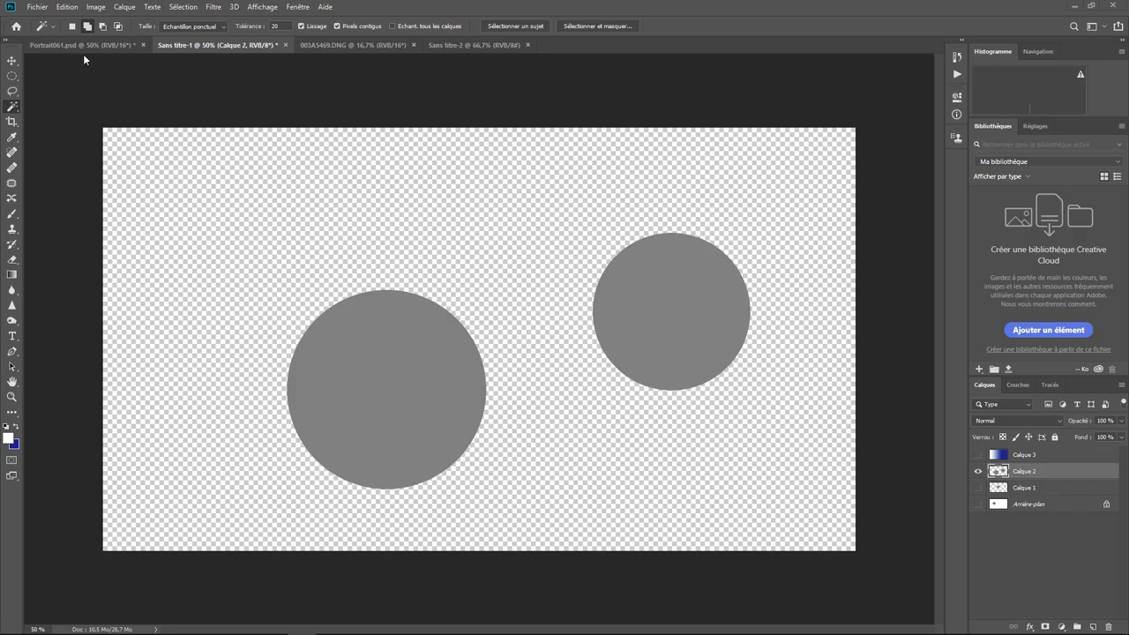
- Create a new document at the clipboard's 1920 x 1280 size and paste the portrait into it
left_click(39, 8)
left_click(44, 19)
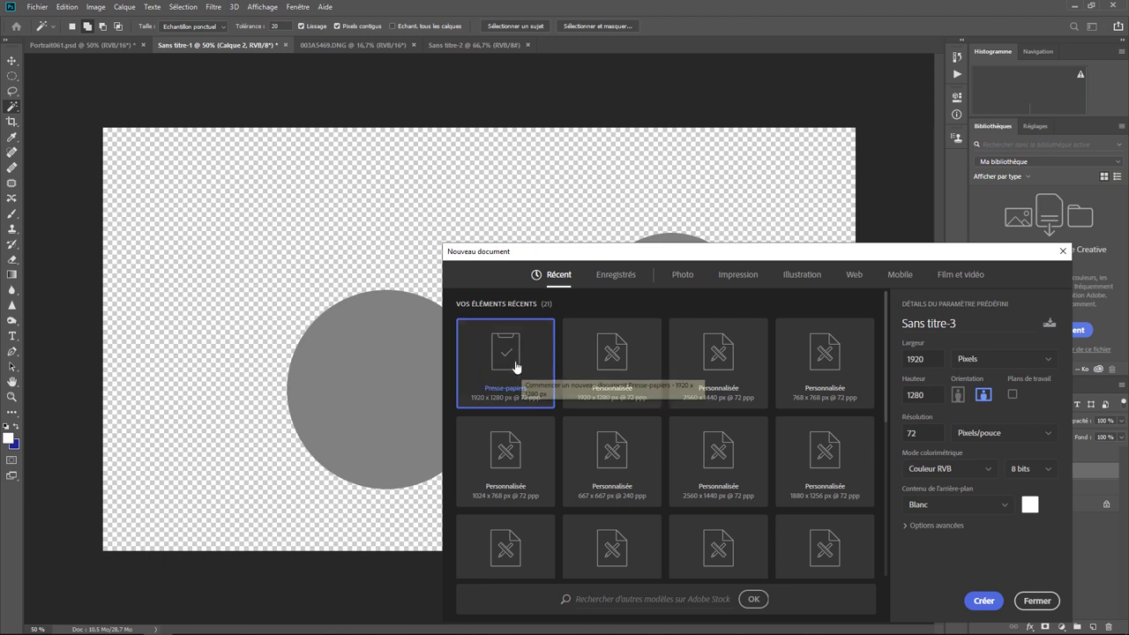
left_click(983, 602)
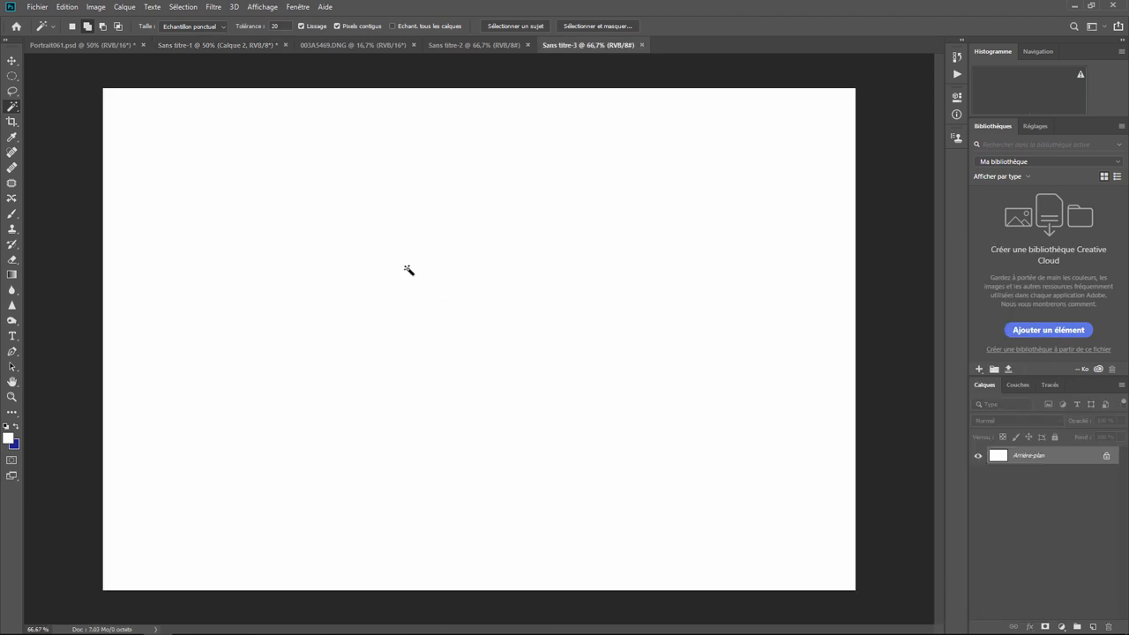
left_click(68, 9)
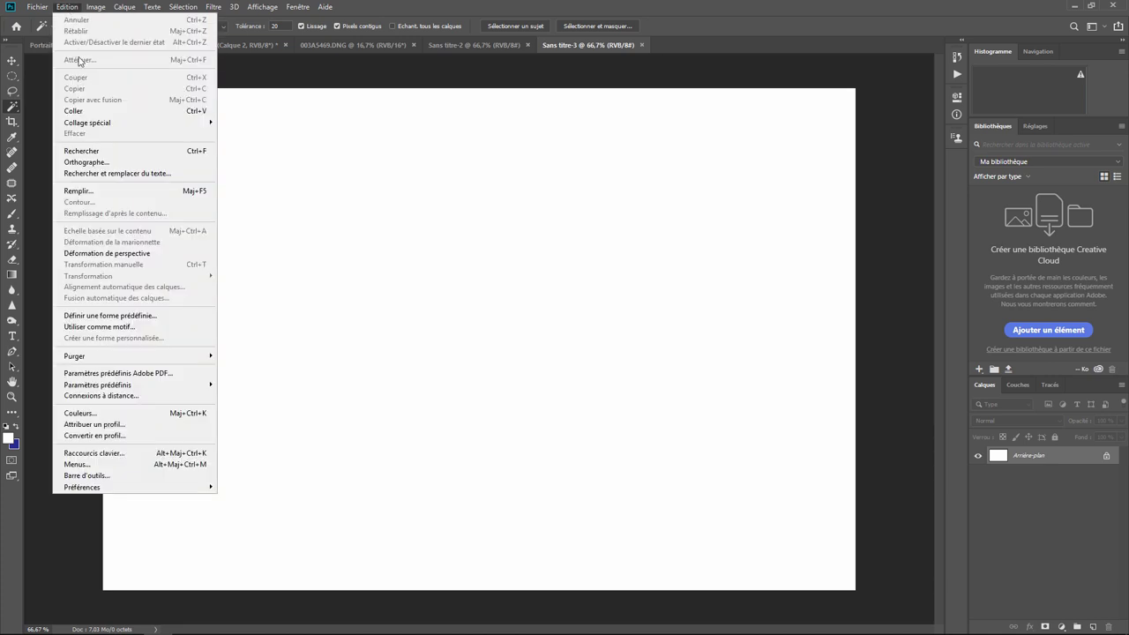
left_click(87, 110)
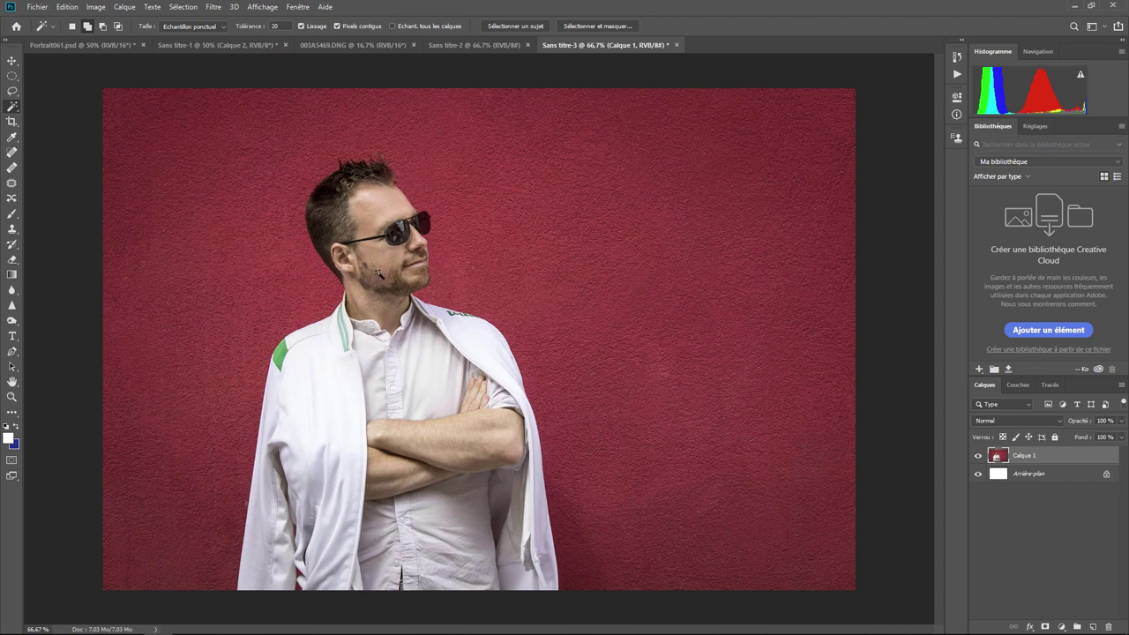
- Select the red wall around the man with the Magic Wand at 31 x 31 average sampling
right_click(12, 106)
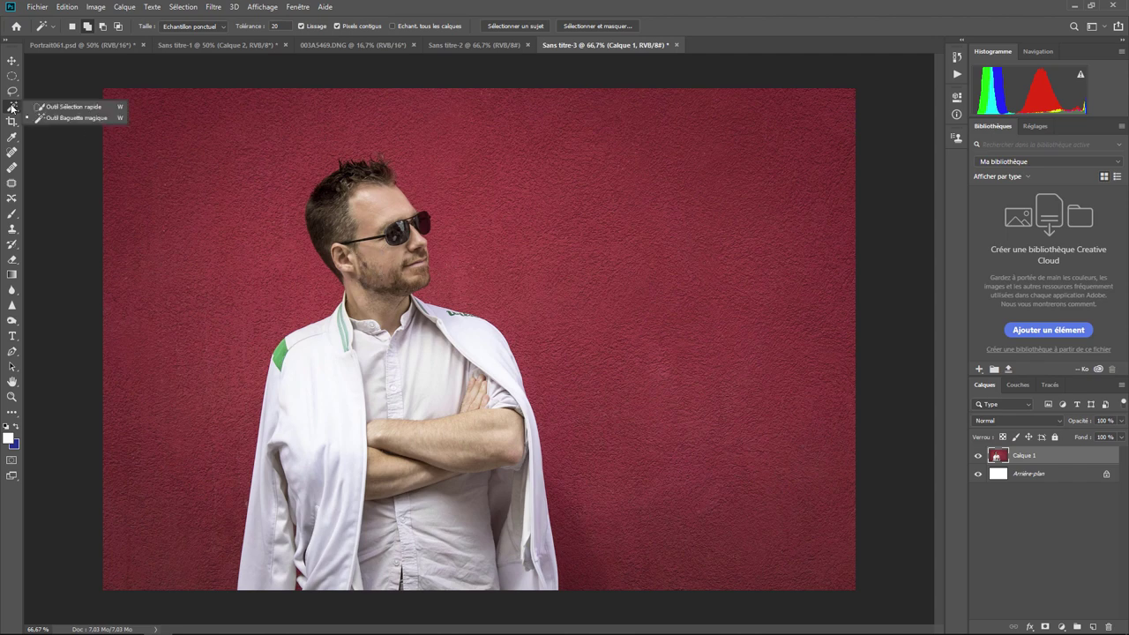
left_click(39, 108)
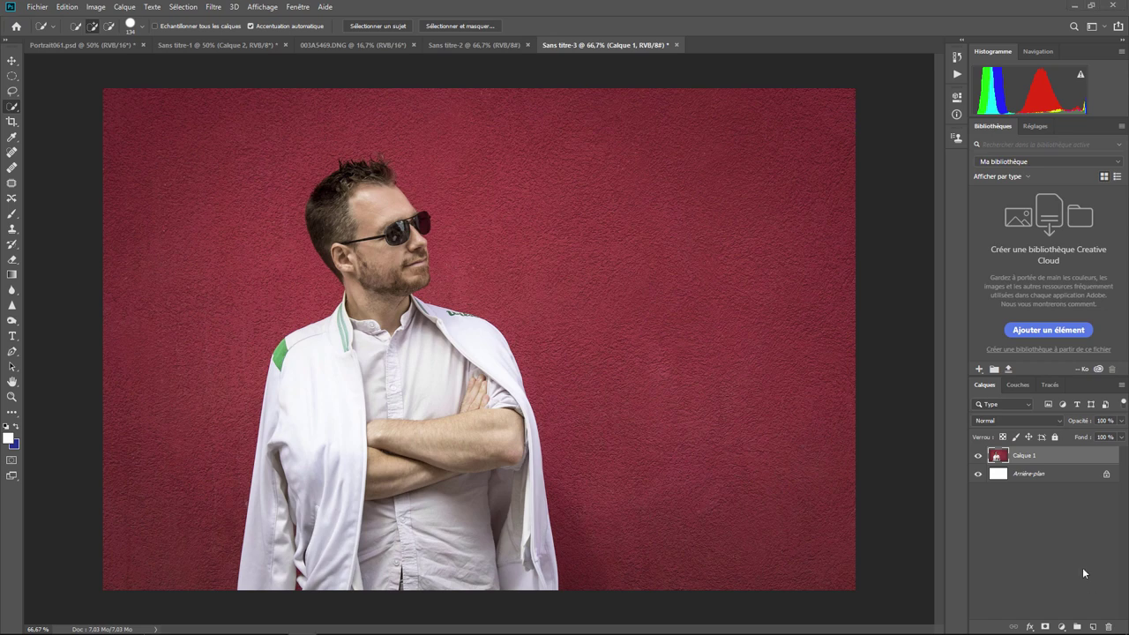
right_click(13, 110)
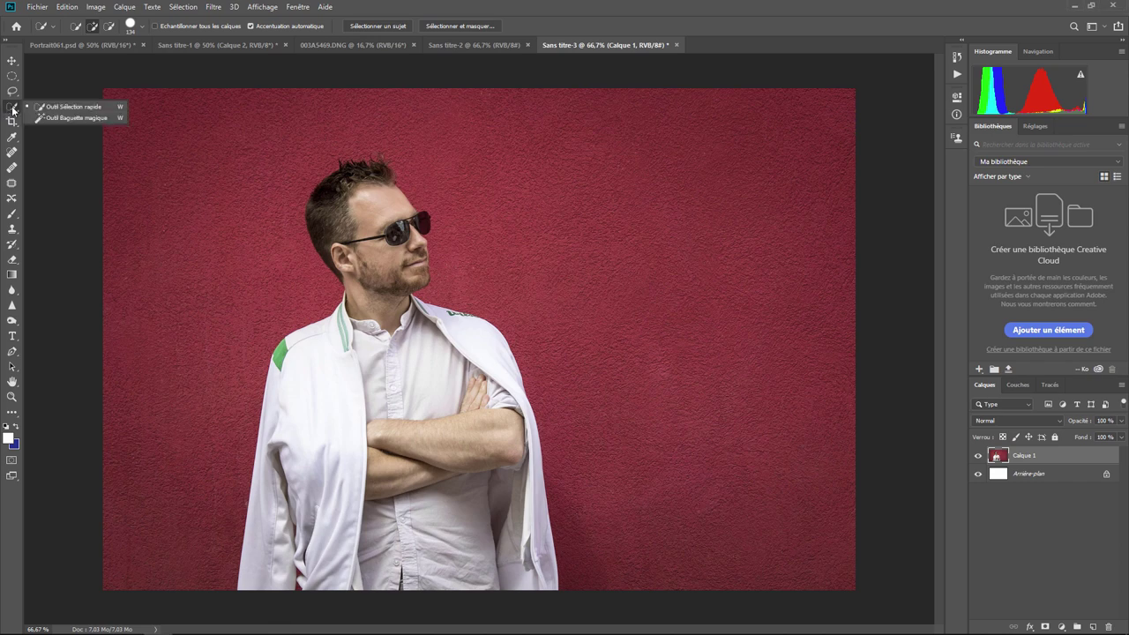
left_click(54, 118)
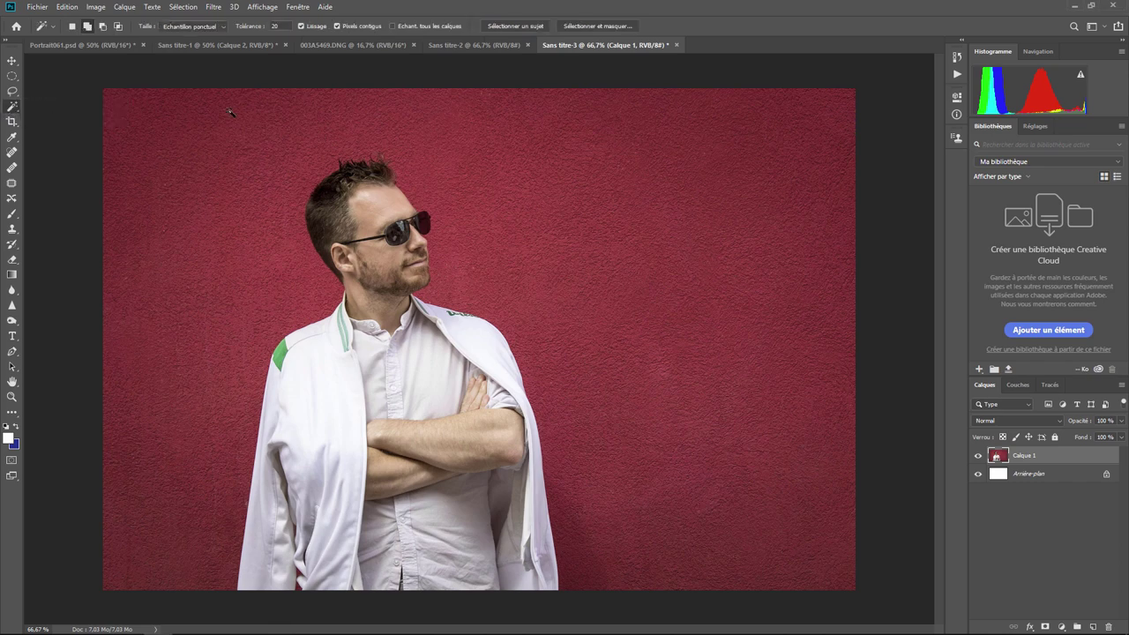
left_click(217, 28)
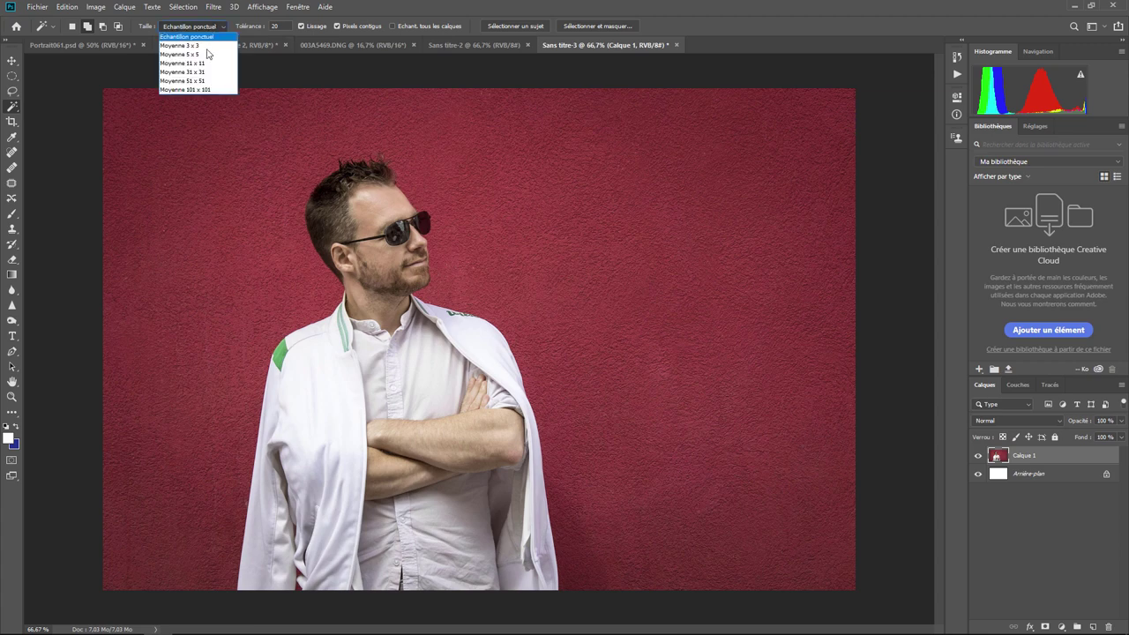
left_click(208, 72)
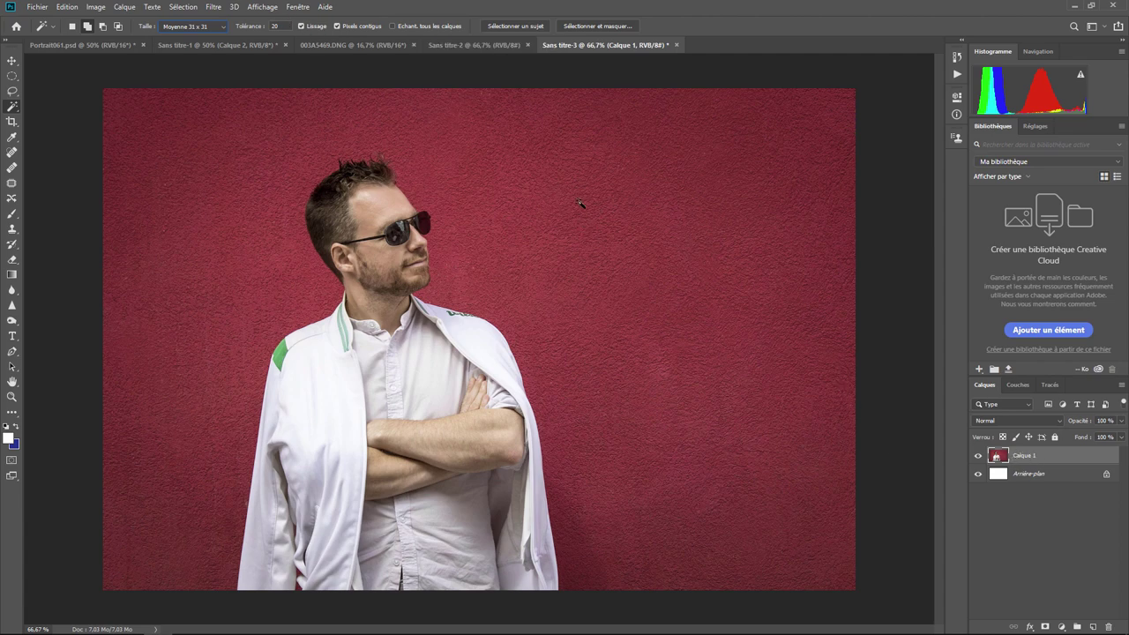
left_click(593, 212)
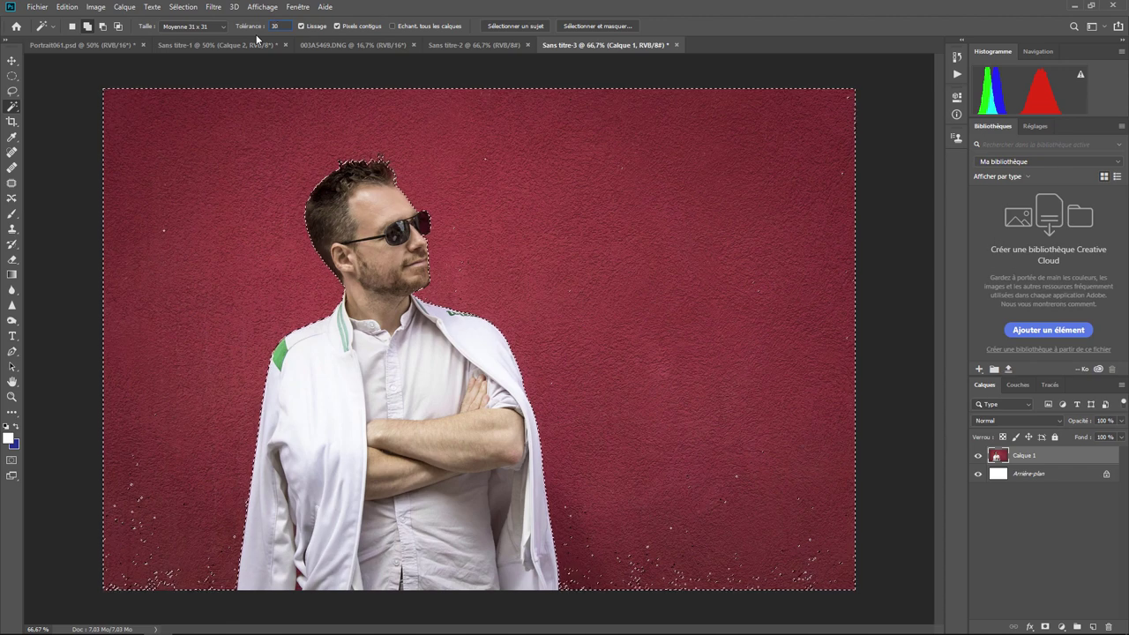
- Redo the Magic Wand click on the red wall several times until the whole background is selected
key("ctrl+d")
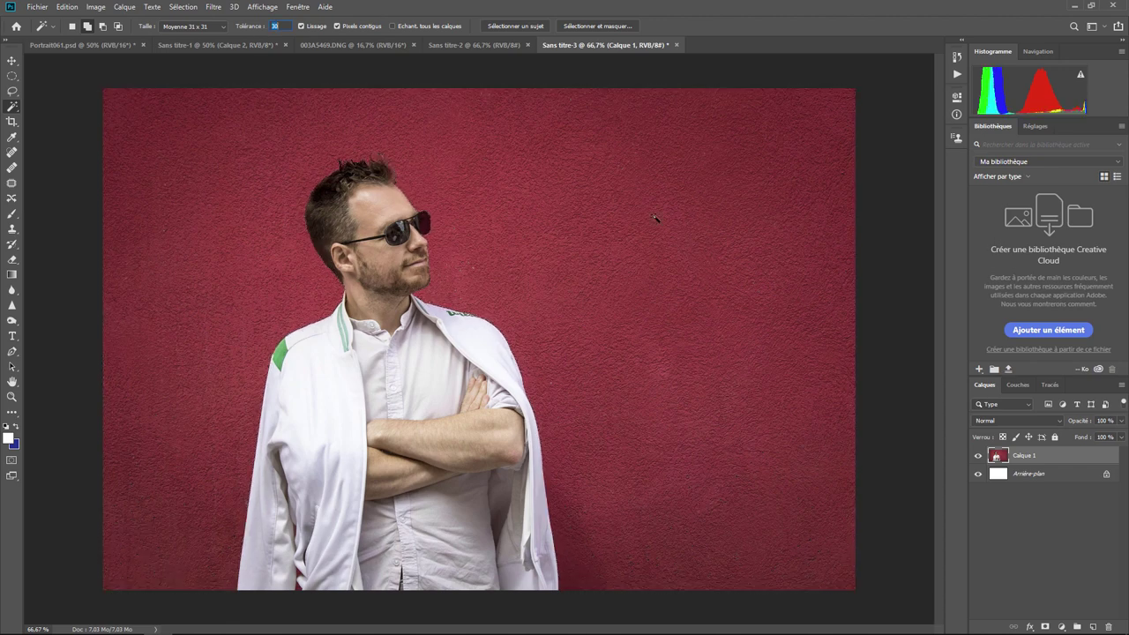
left_click(656, 219)
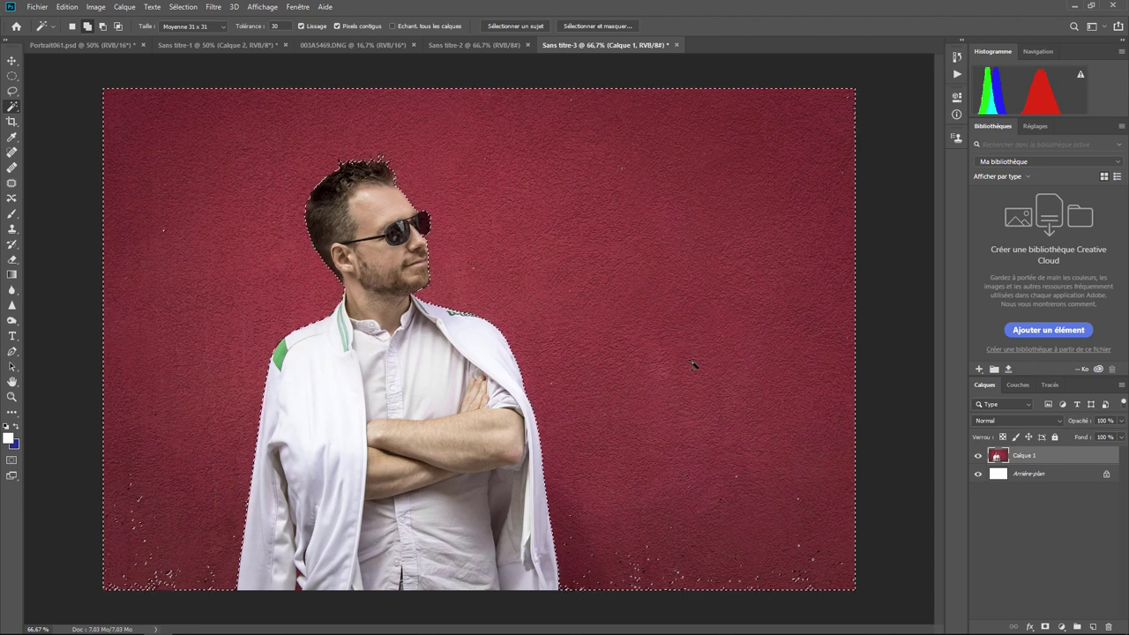
key("ctrl+d")
left_click(701, 394)
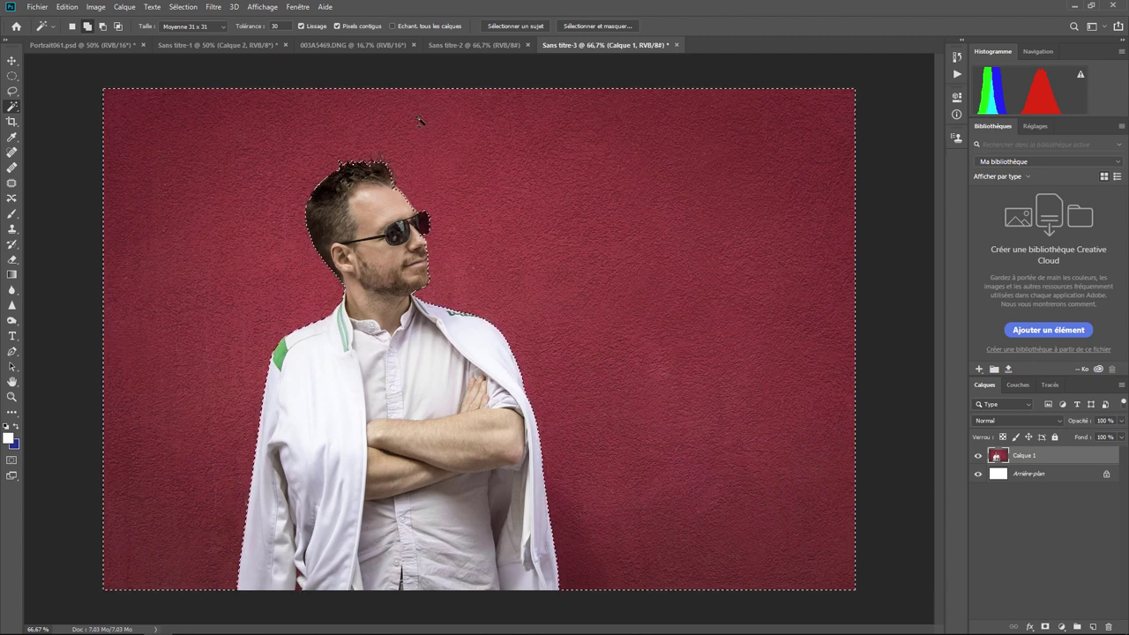
key("ctrl+d")
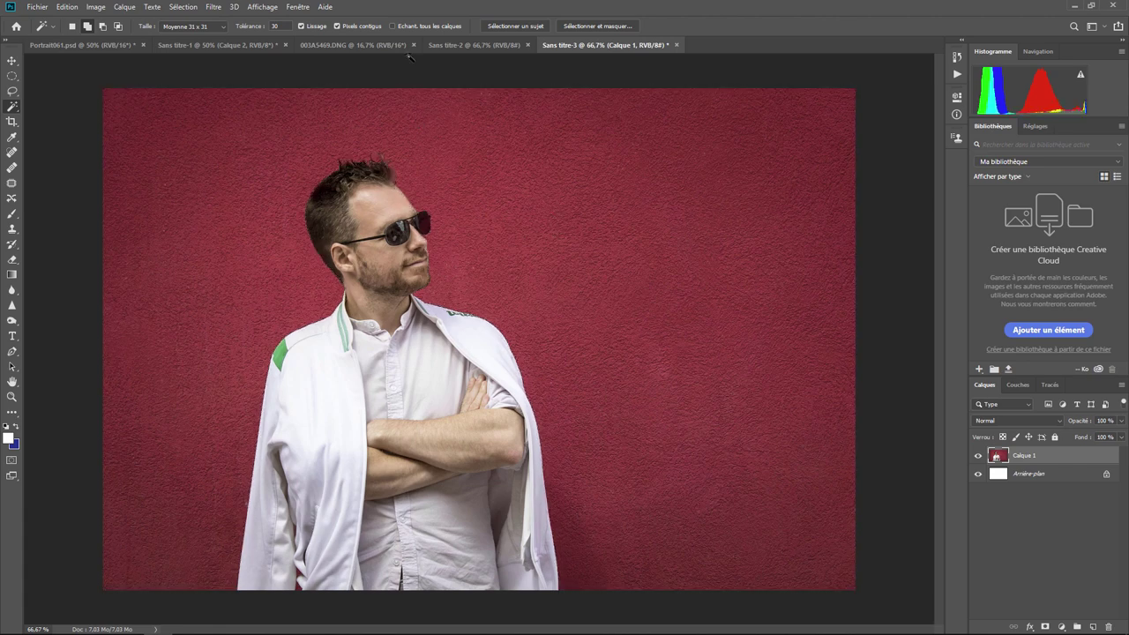
left_click(654, 275)
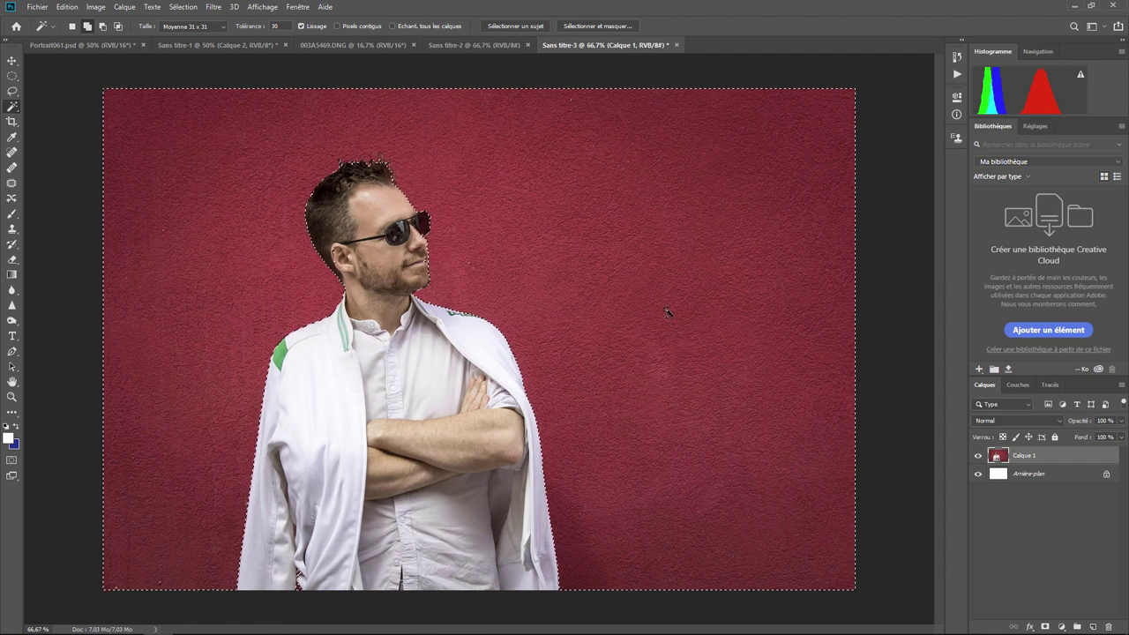
left_click(12, 90)
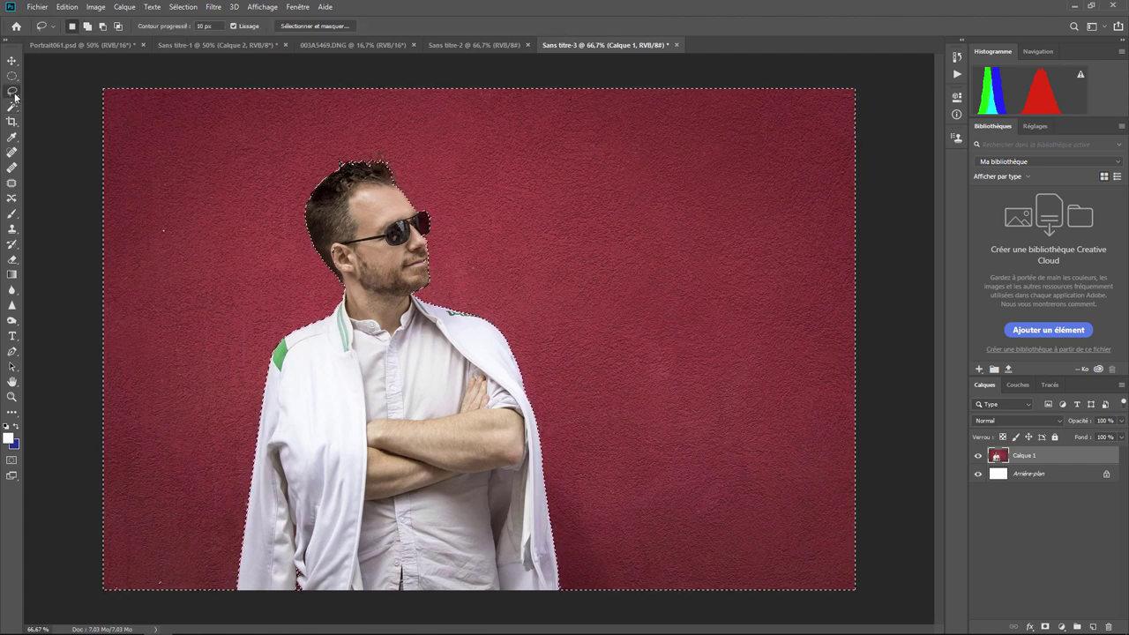
- Lasso-add missed wall patches by the face, top edge and lower left, then deselect
left_click(87, 27)
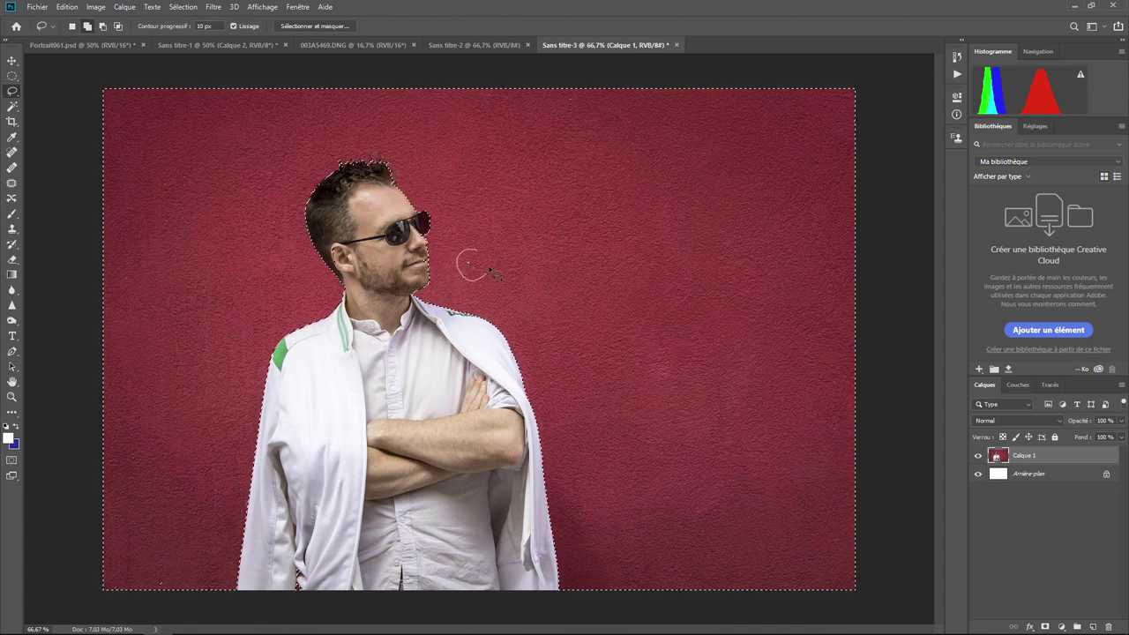
left_click_drag(461, 259, 486, 256)
mouse_move(181, 216)
left_mouse_down()
mouse_move(179, 180)
mouse_move(150, 225)
mouse_move(177, 212)
left_mouse_up()
left_click_drag(578, 96, 583, 113)
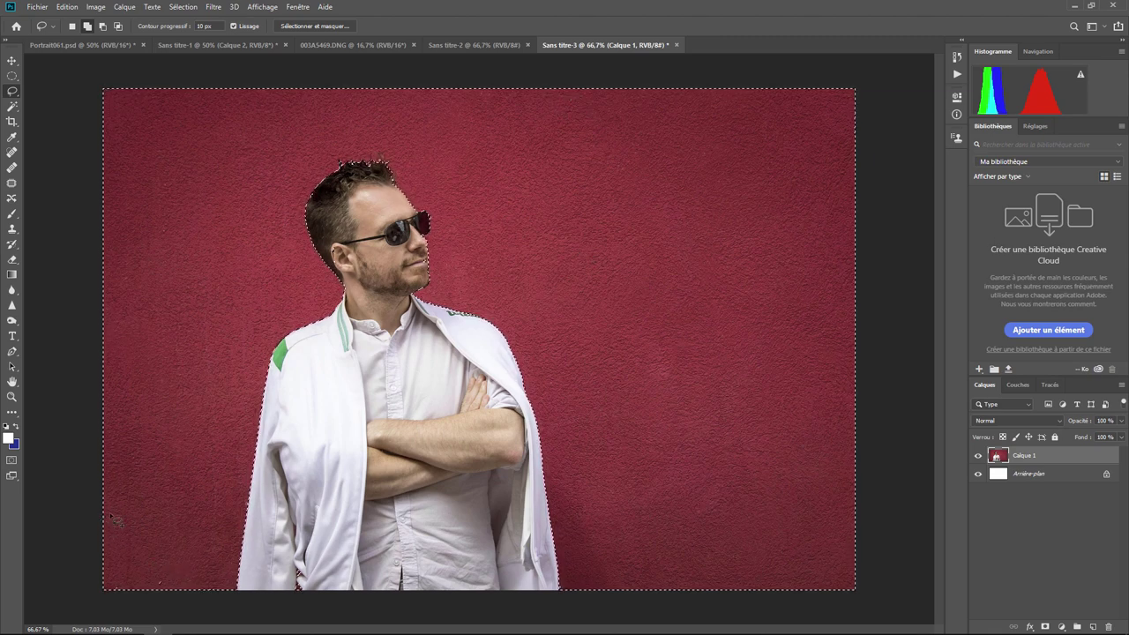
left_click_drag(105, 513, 74, 608)
key("ctrl+d")
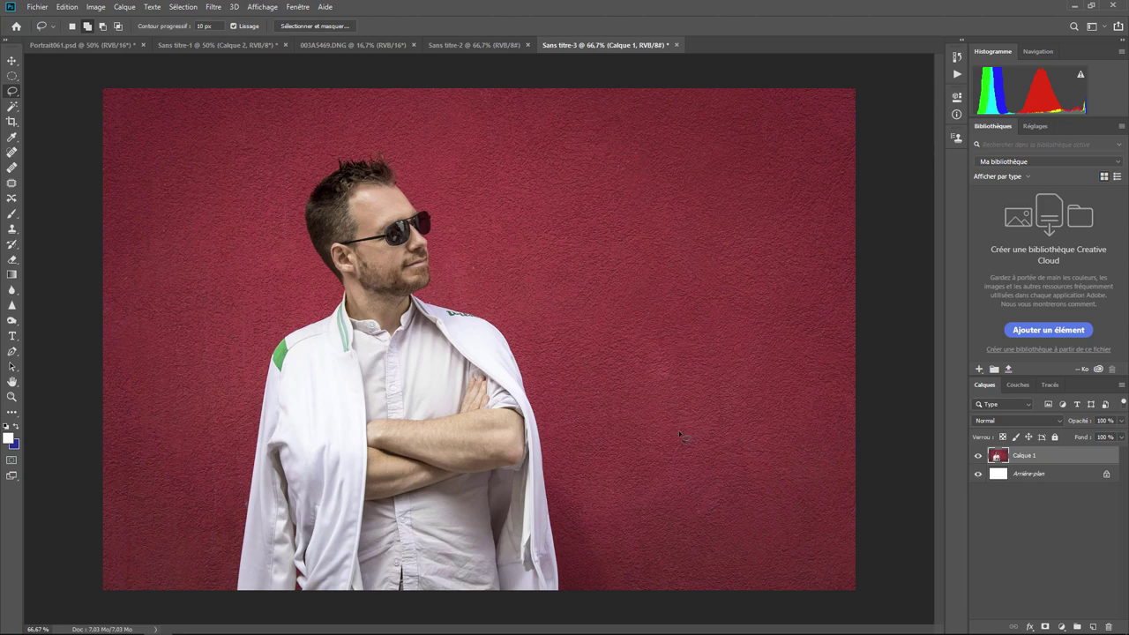
- Zoom to 300% on the face and set the Quick Selection brush to 15 px
key("ctrl+plus")
key("ctrl+plus")
key("ctrl+plus")
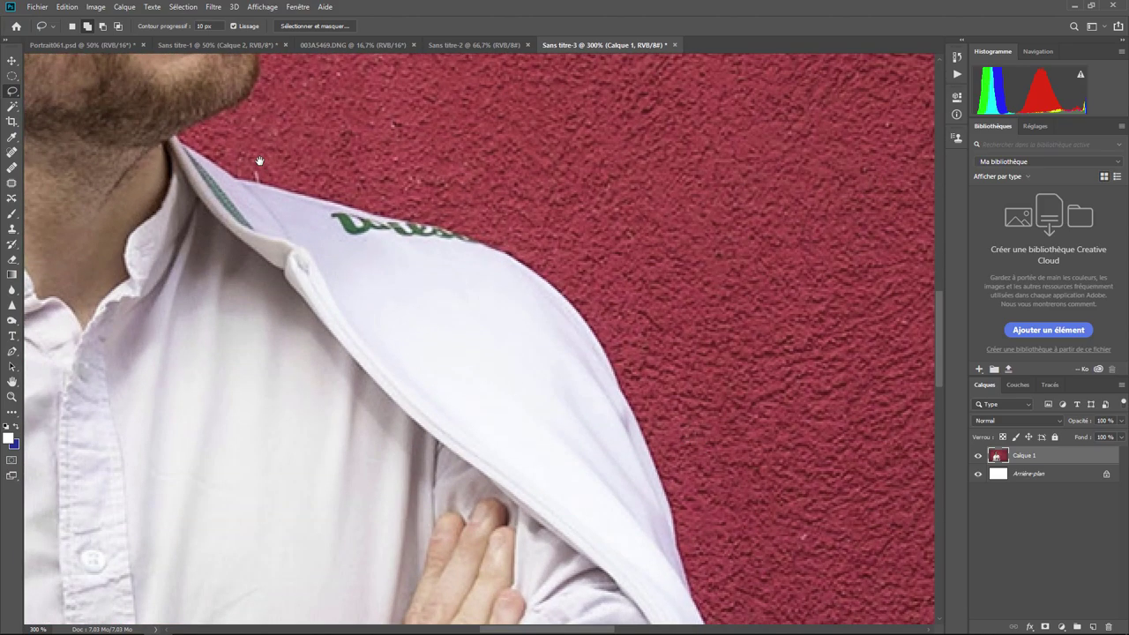
left_click_drag(259, 161, 514, 424)
left_click_drag(476, 185, 479, 382)
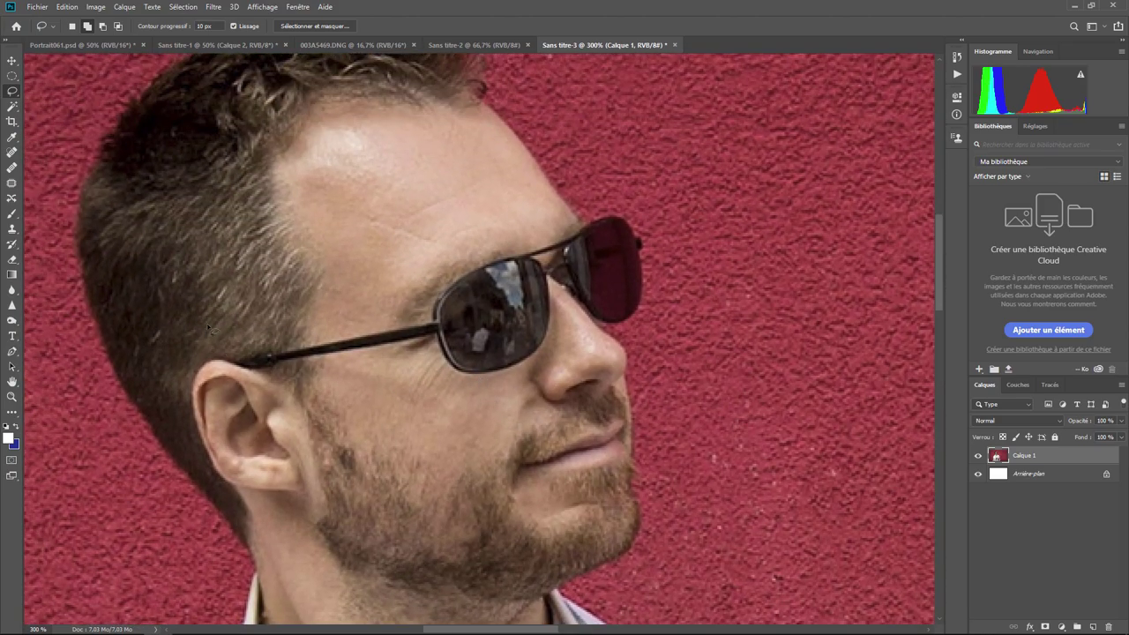
left_click(12, 106)
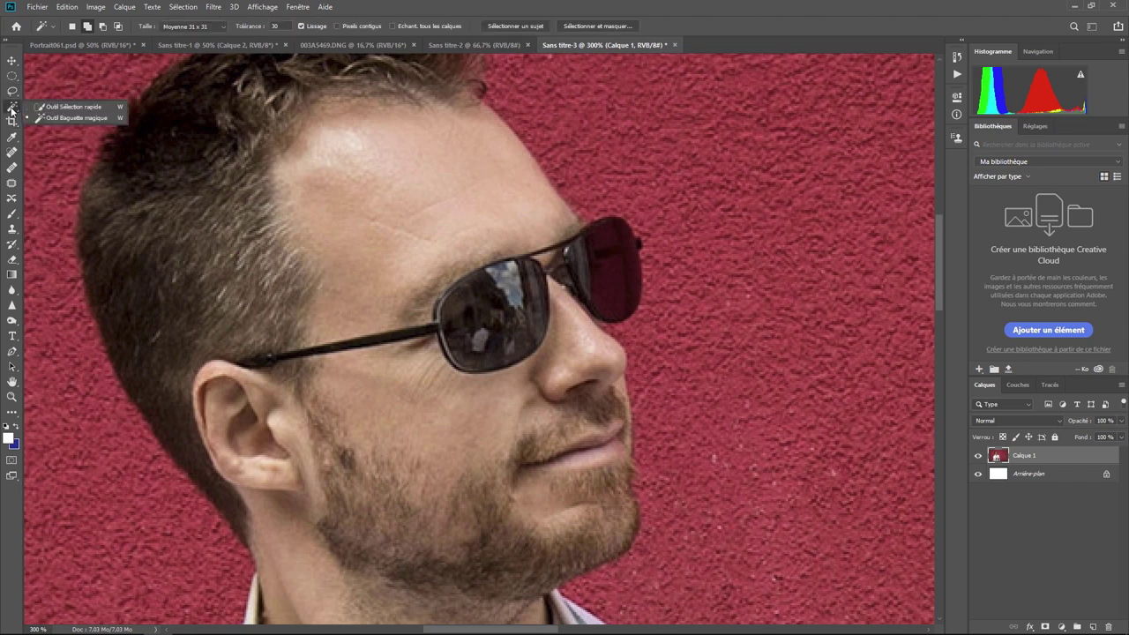
left_click(70, 107)
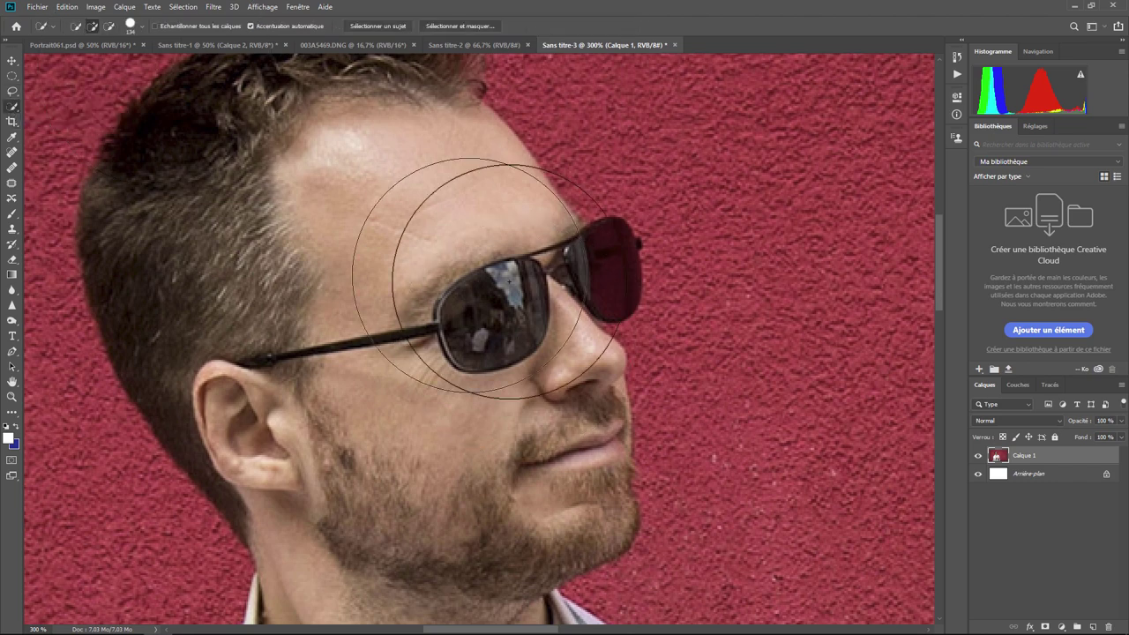
left_click(141, 27)
left_click_drag(142, 60, 86, 60)
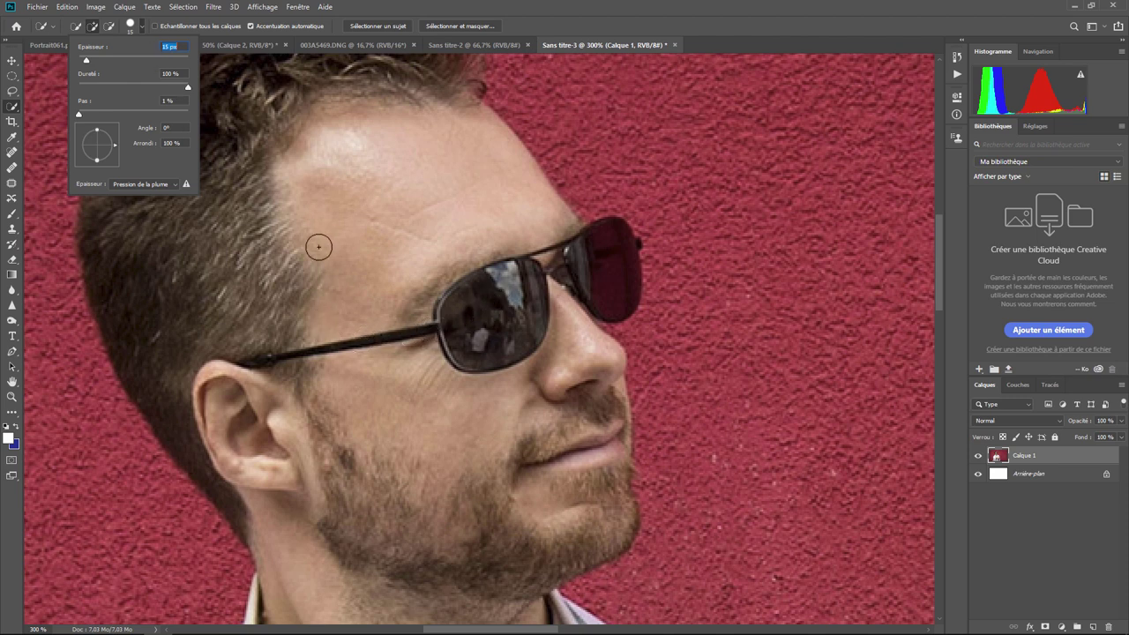
- Paint Quick Selection over both sunglasses lenses
left_click(468, 318)
left_click_drag(469, 315, 488, 304)
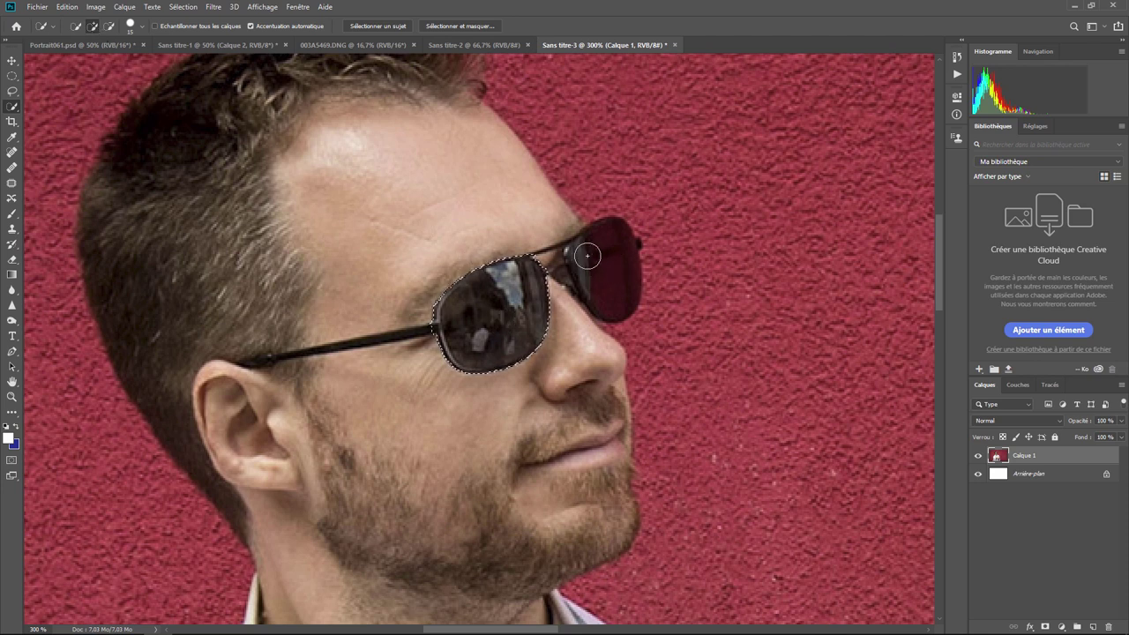
left_click_drag(584, 260, 611, 279)
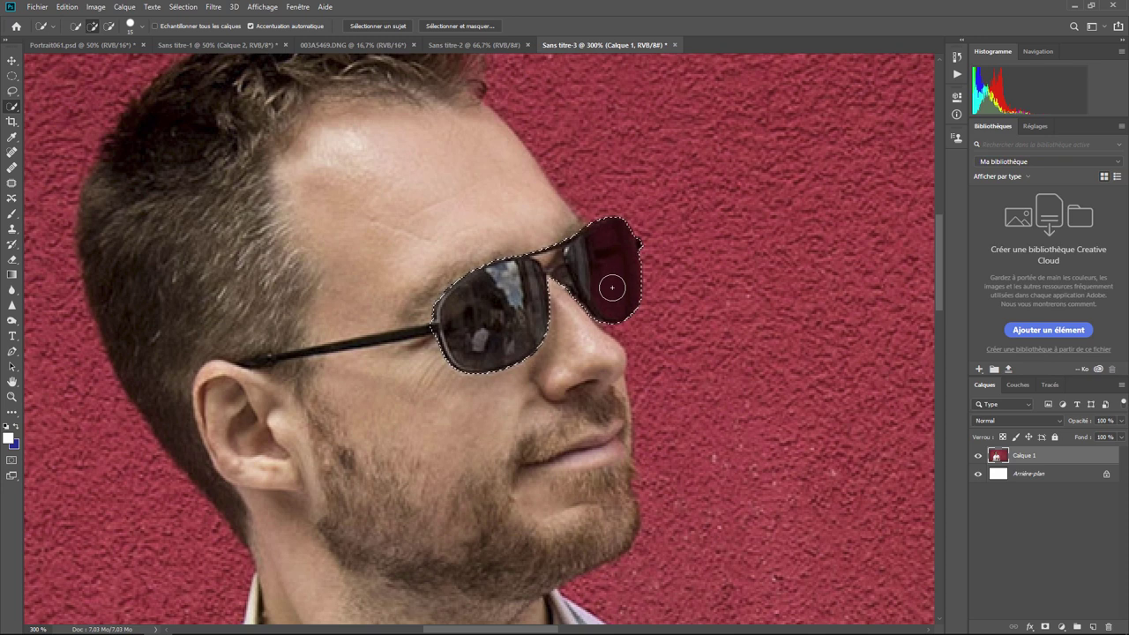
- Shrink the brush to 5 px and add the glasses' arm running toward the ear
left_click(141, 26)
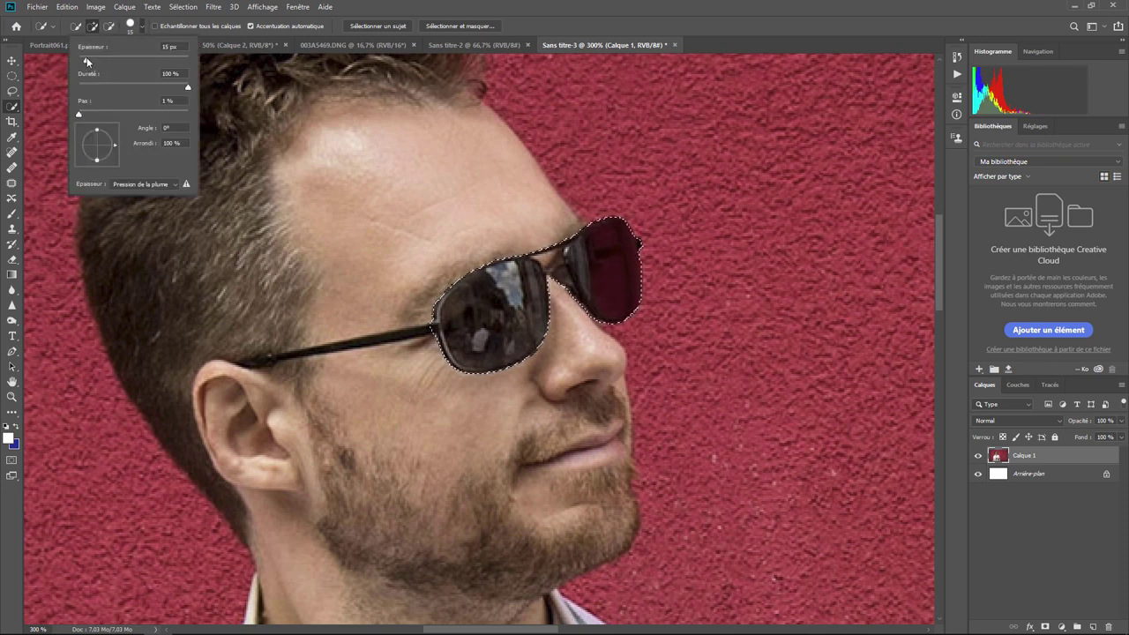
left_click_drag(88, 60, 82, 62)
left_click_drag(423, 330, 247, 362)
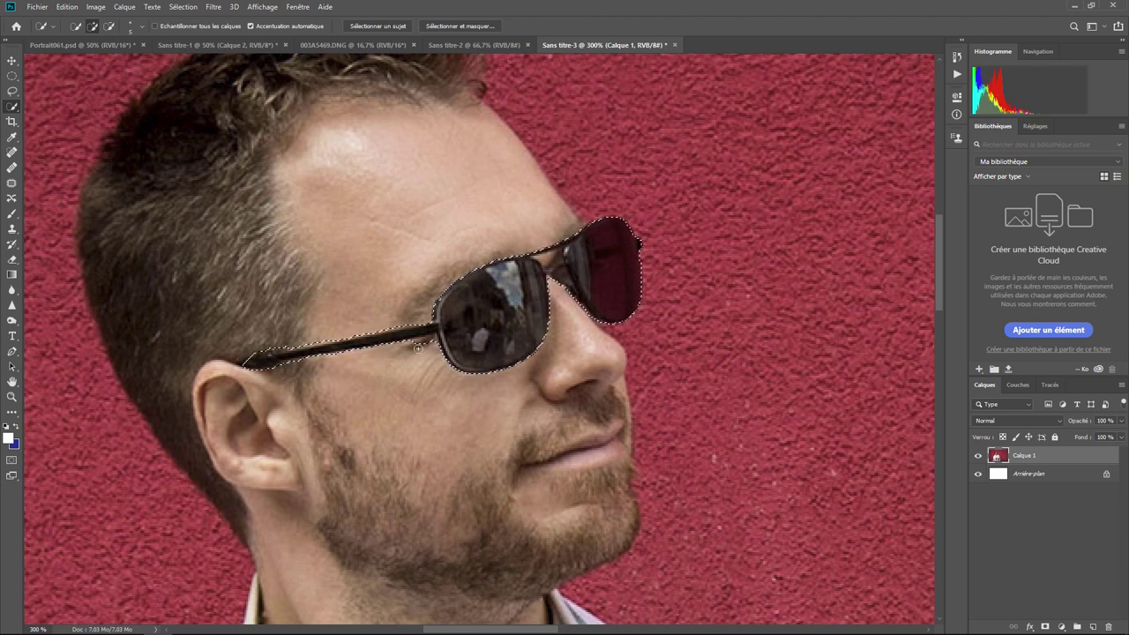
- Alt-paint at the arm tip near the ear to trim excess skin from the sunglasses selection
key("alt")
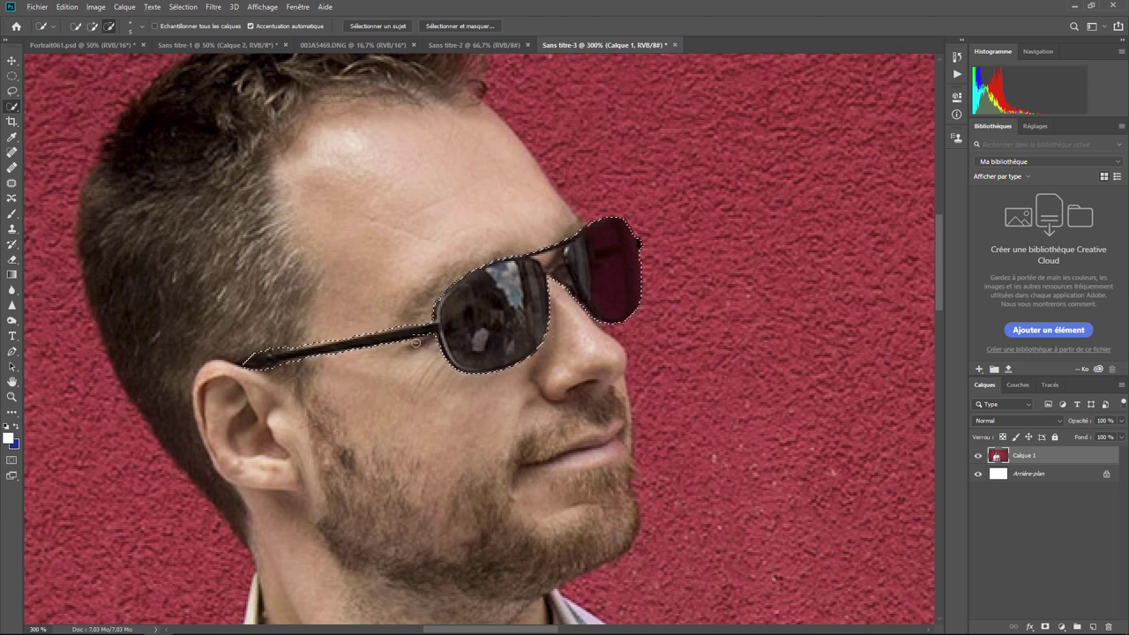
left_click_drag(257, 327, 276, 341)
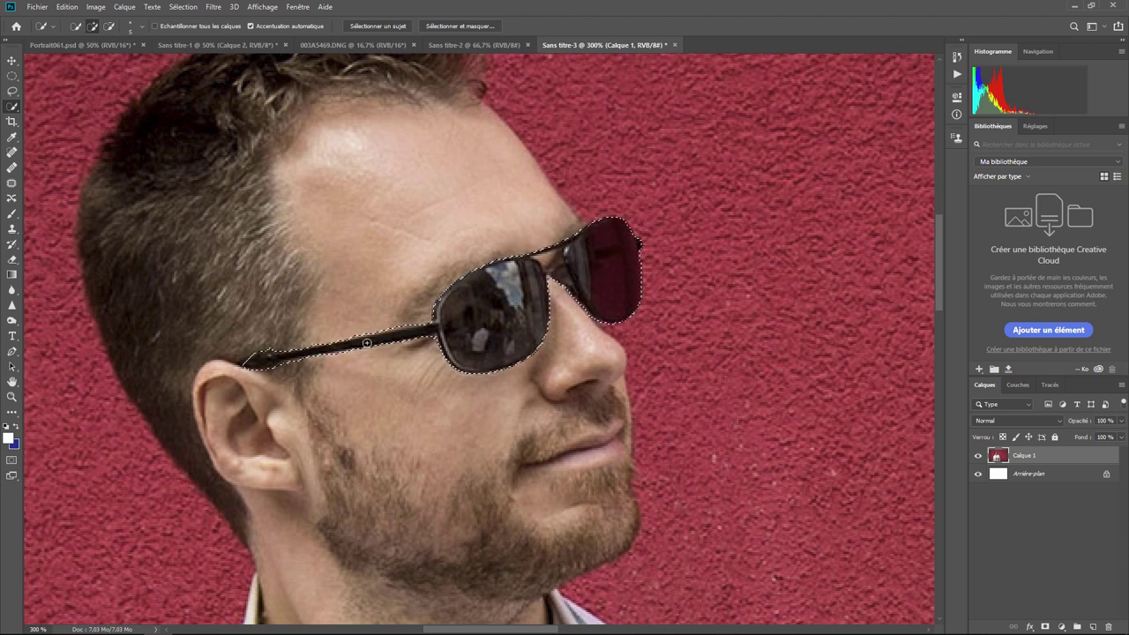
key("alt")
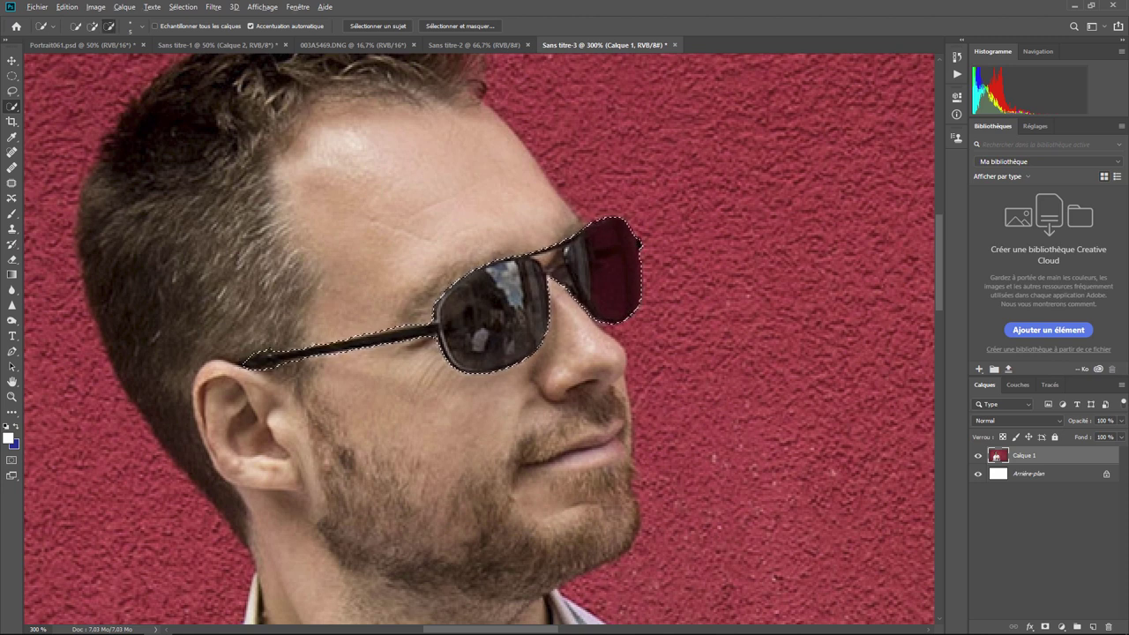